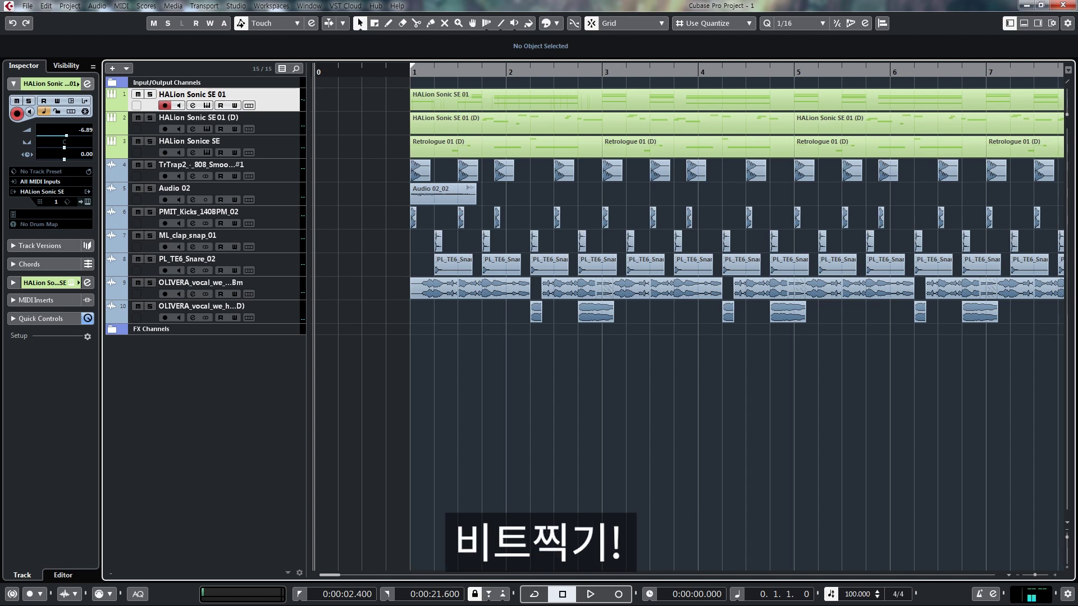
- Play back the full arrangement from bar 1
{"action": "key", "text": "space"}
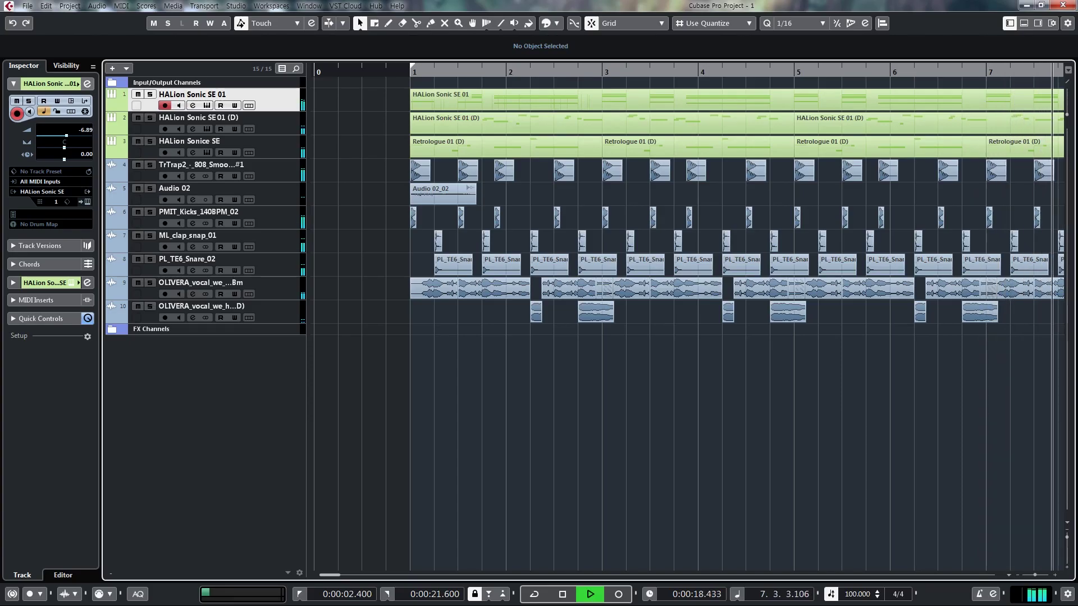
{"action": "key", "text": "g"}
{"action": "key", "text": "g"}
{"action": "key", "text": "g"}
{"action": "key", "text": "g"}
{"action": "key", "text": "g"}
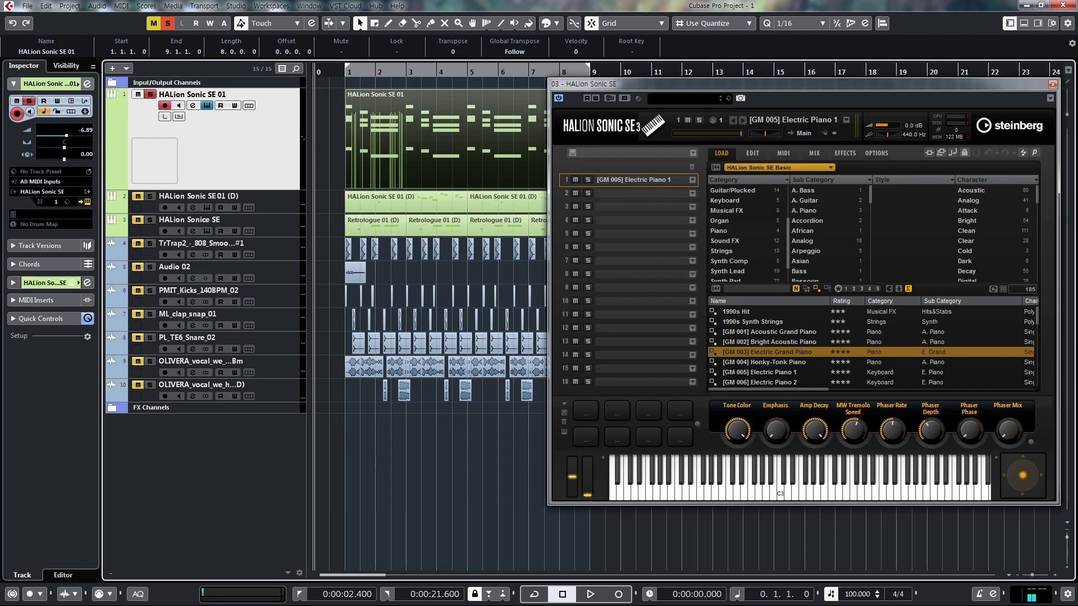
- Audition the soloed HALion Sonic SE 01 piano track from the beginning
{"action": "key", "text": "h"}
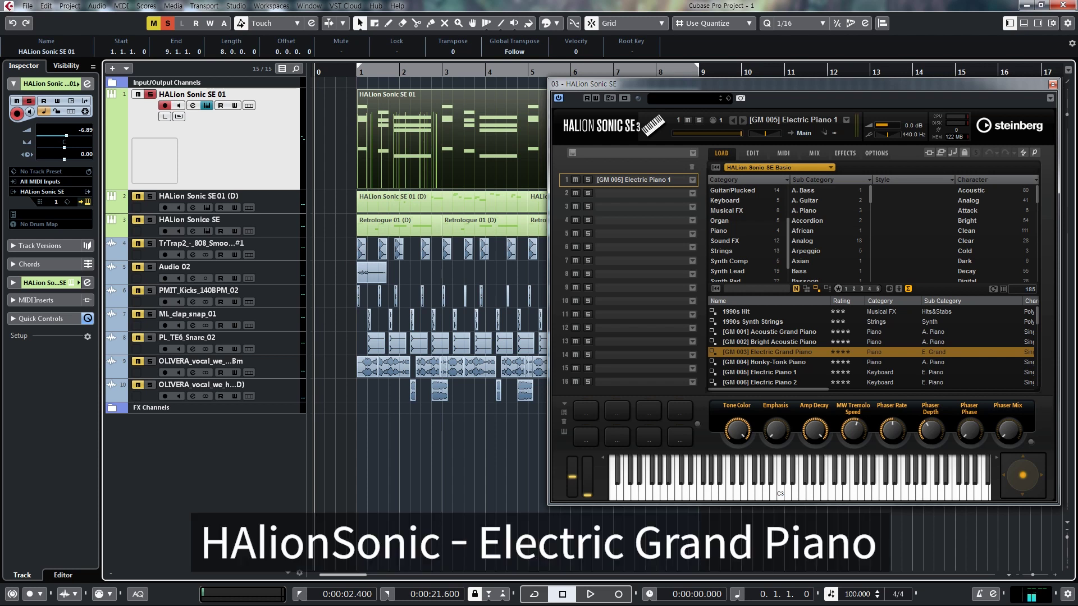
{"action": "key", "text": "space"}
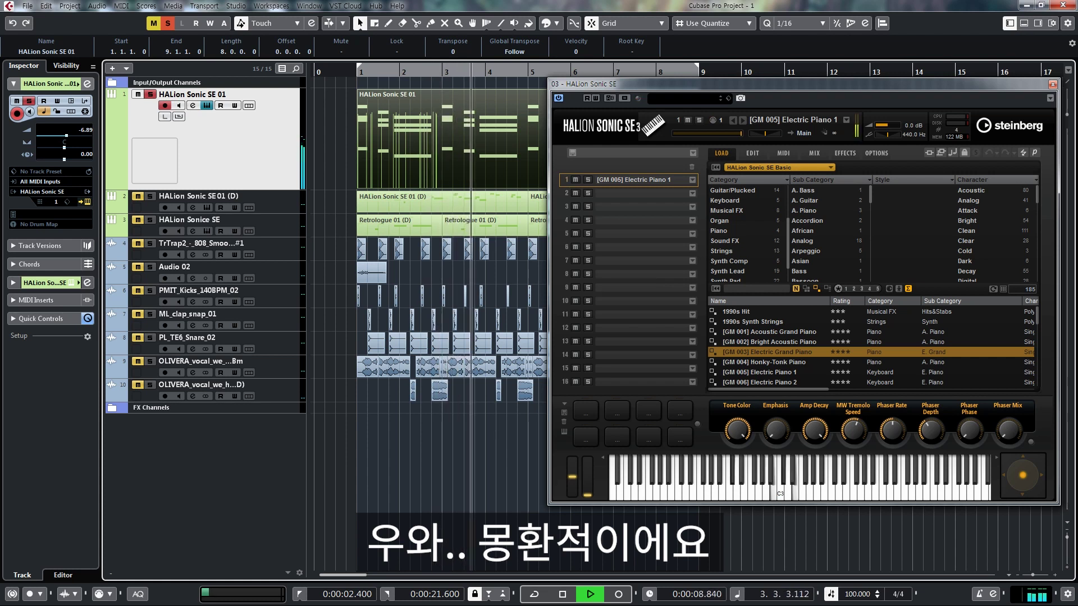
{"action": "key", "text": "space"}
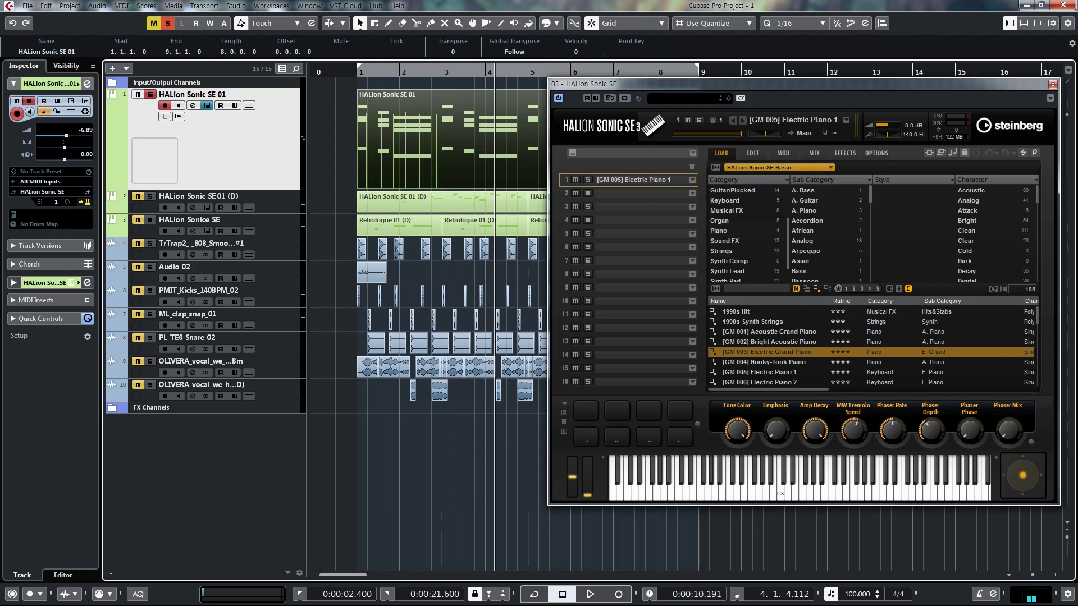
- Open the AutoPan insert of the HALion Sonic SE 01 track and place its window beside the instrument window
{"action": "left_click", "coordinate": [42, 283]}
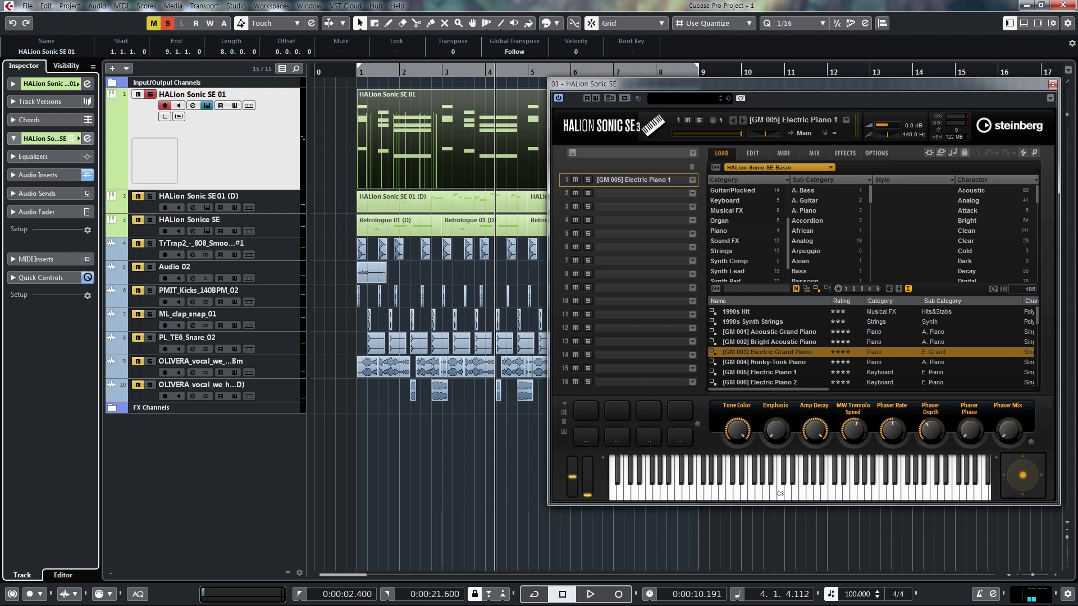
{"action": "left_click", "coordinate": [39, 175]}
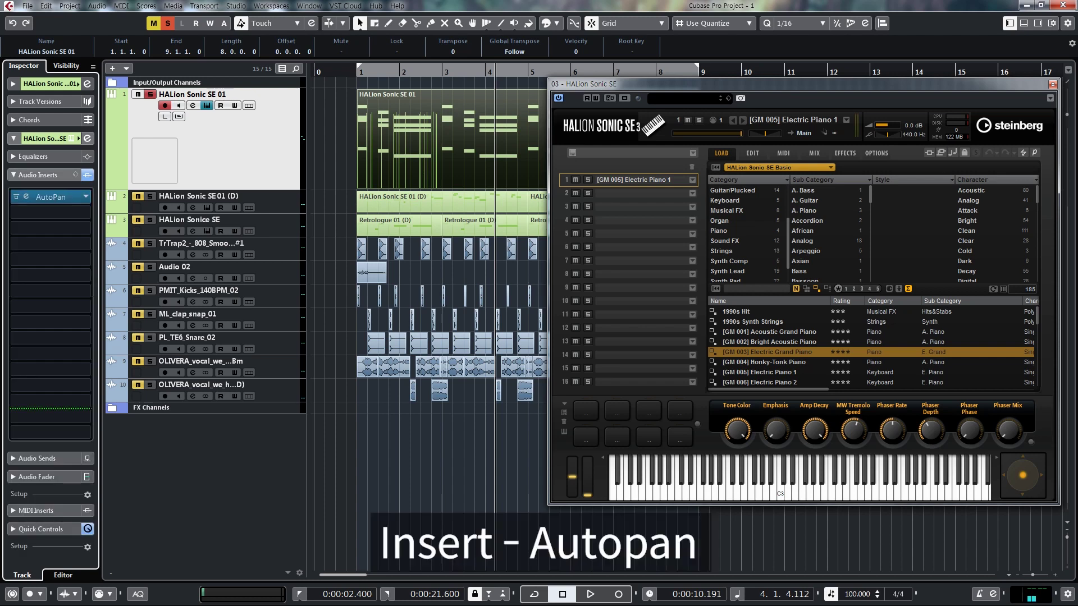
{"action": "left_click", "coordinate": [27, 197]}
{"action": "left_click_drag", "start_coordinate": [537, 175], "coordinate": [251, 229]}
- Play the piano track from around bar 1 with AutoPan bypassed and with it active to compare the sound
{"action": "left_click_drag", "start_coordinate": [357, 73], "coordinate": [358, 78]}
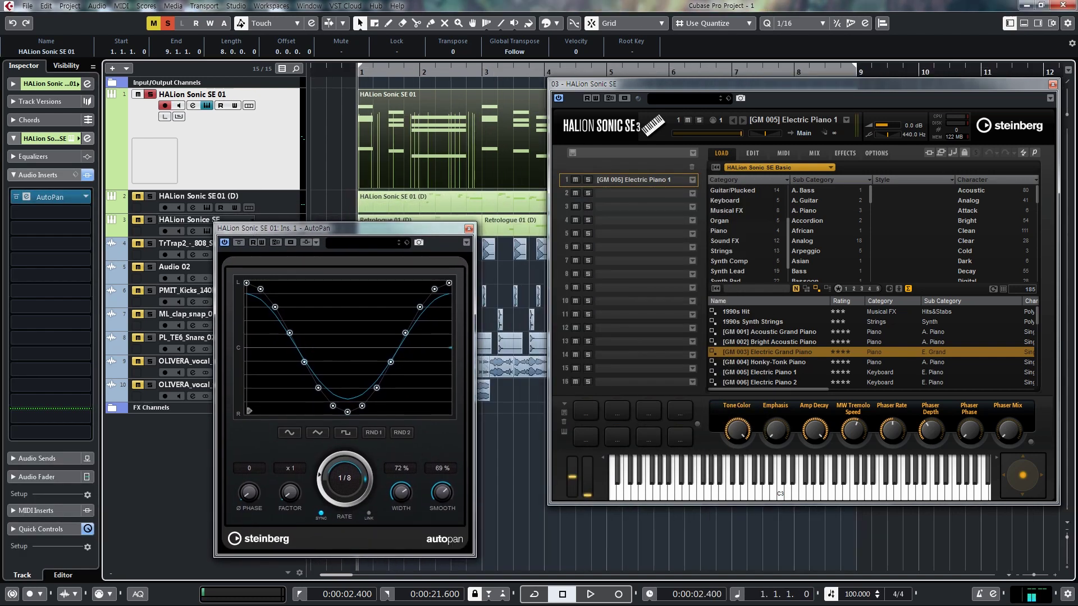
{"action": "key", "text": "space"}
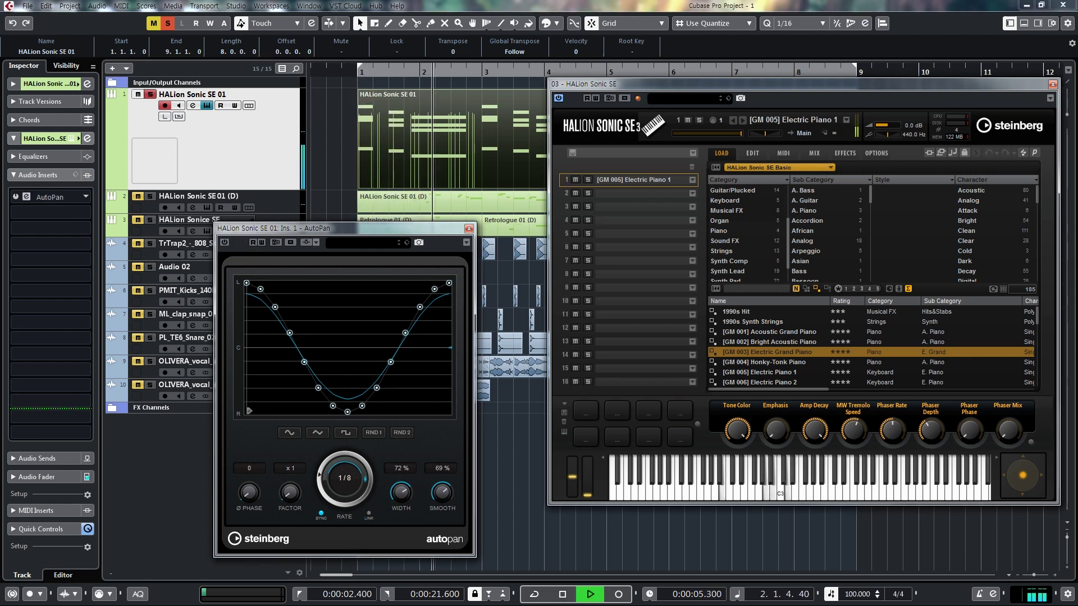
{"action": "key", "text": "space"}
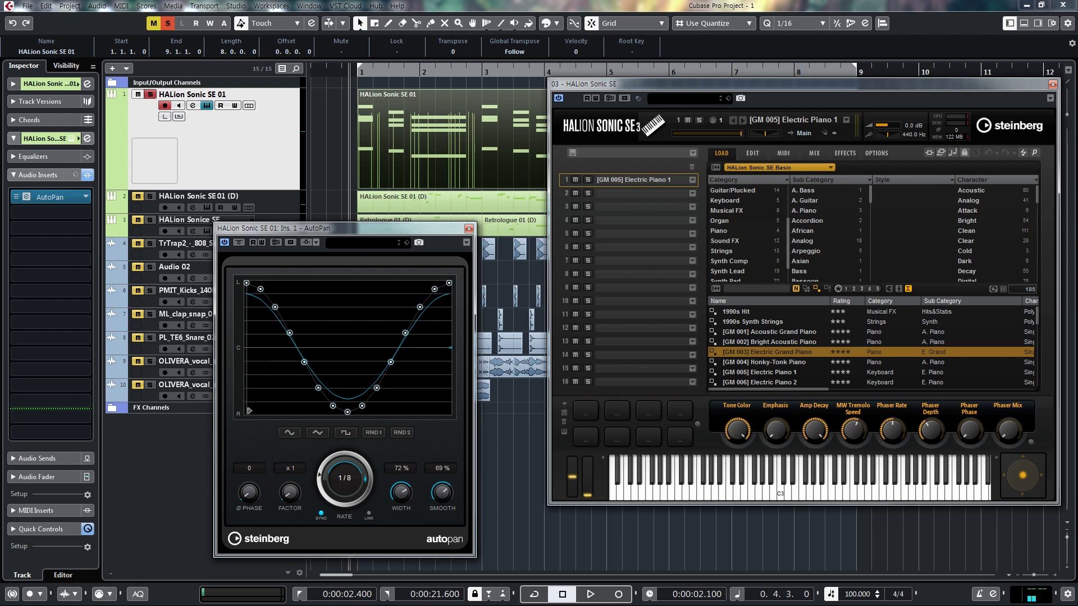
{"action": "key", "text": "space"}
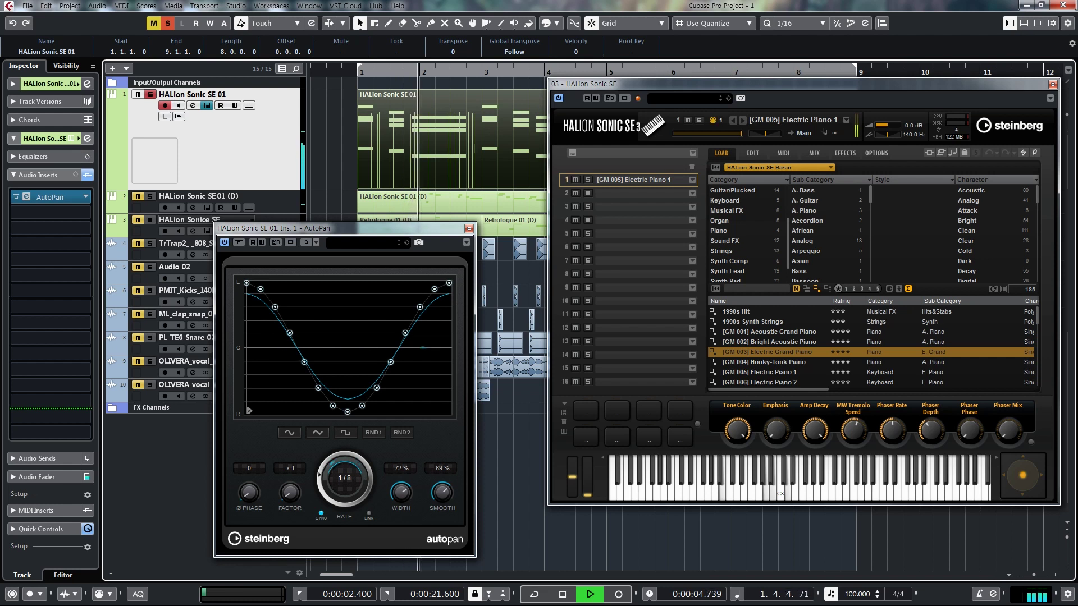
{"action": "key", "text": "space"}
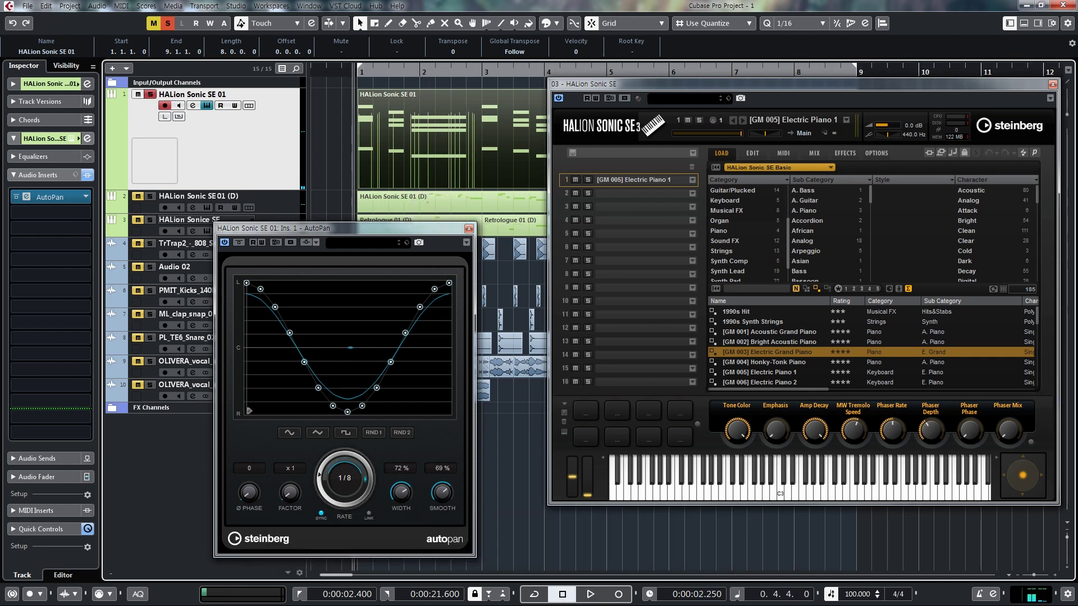
- Set the AutoPan rate to 1/16 and audition the piano track
{"action": "left_click", "coordinate": [348, 455]}
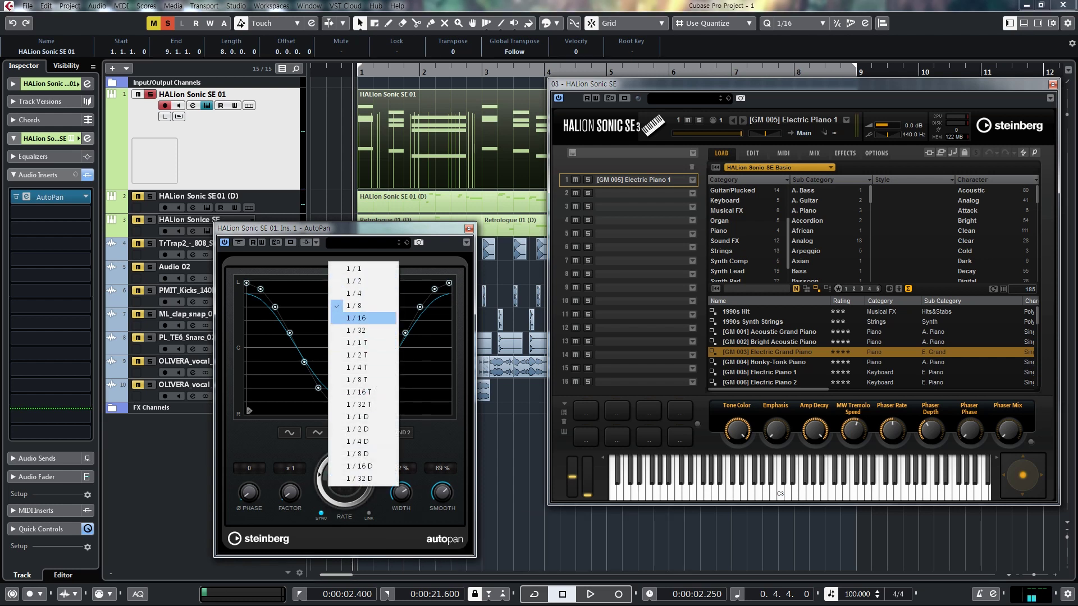
{"action": "left_click", "coordinate": [359, 317]}
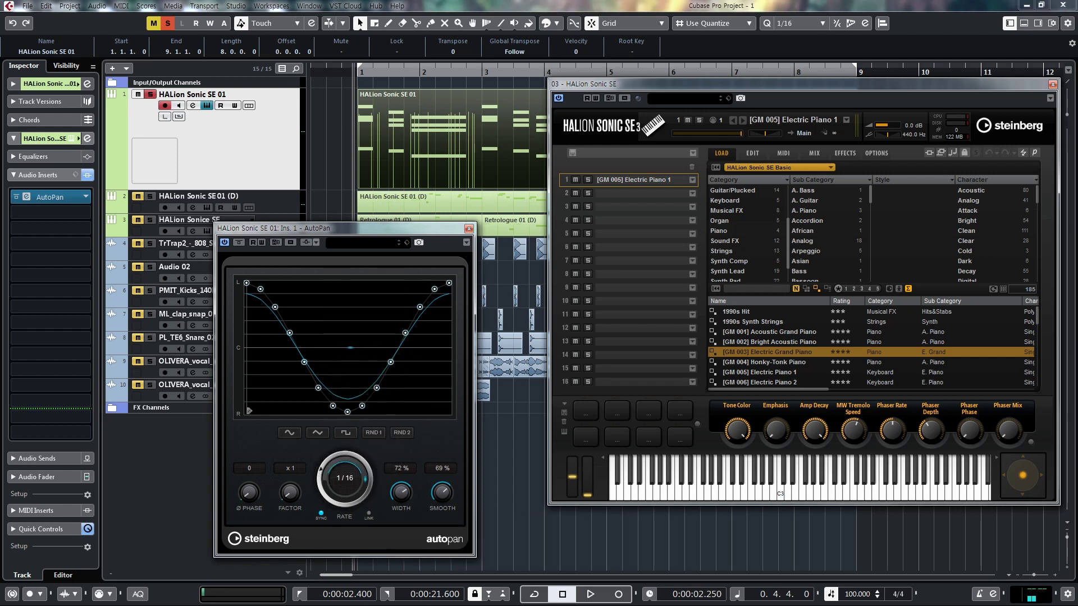
{"action": "key", "text": "space"}
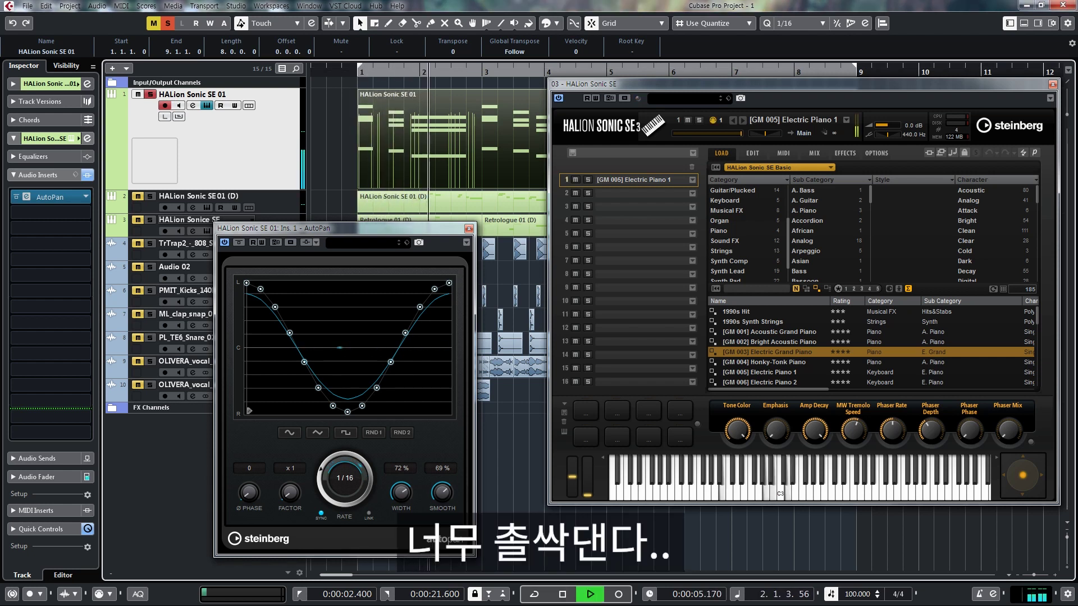
{"action": "key", "text": "space"}
- Set the AutoPan rate back to 1/8 and return the playhead to just before bar 1
{"action": "left_click", "coordinate": [344, 478]}
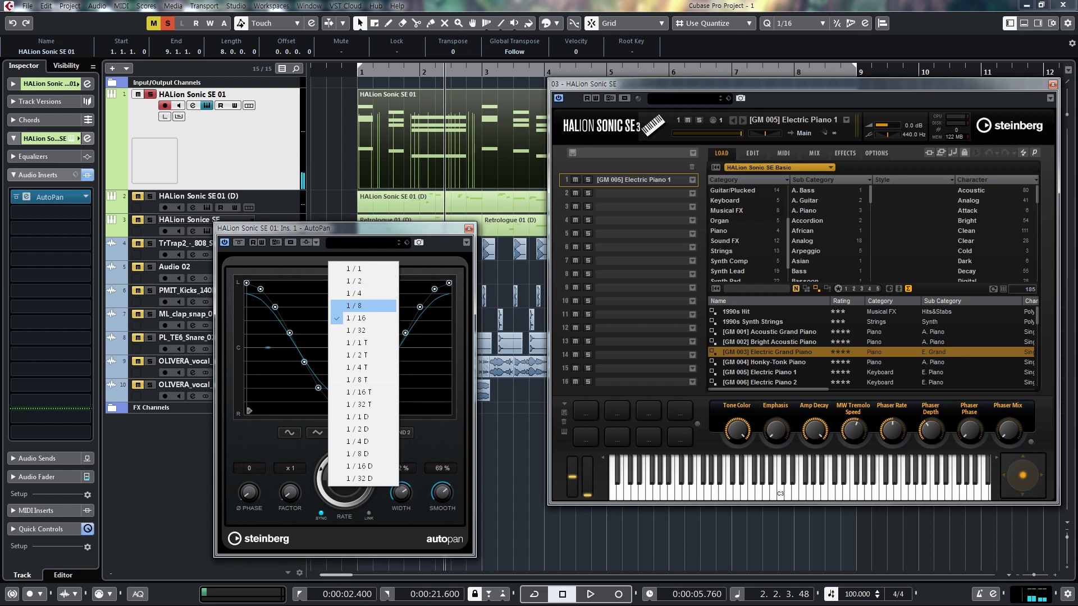
{"action": "left_click", "coordinate": [364, 306]}
{"action": "left_click", "coordinate": [354, 72]}
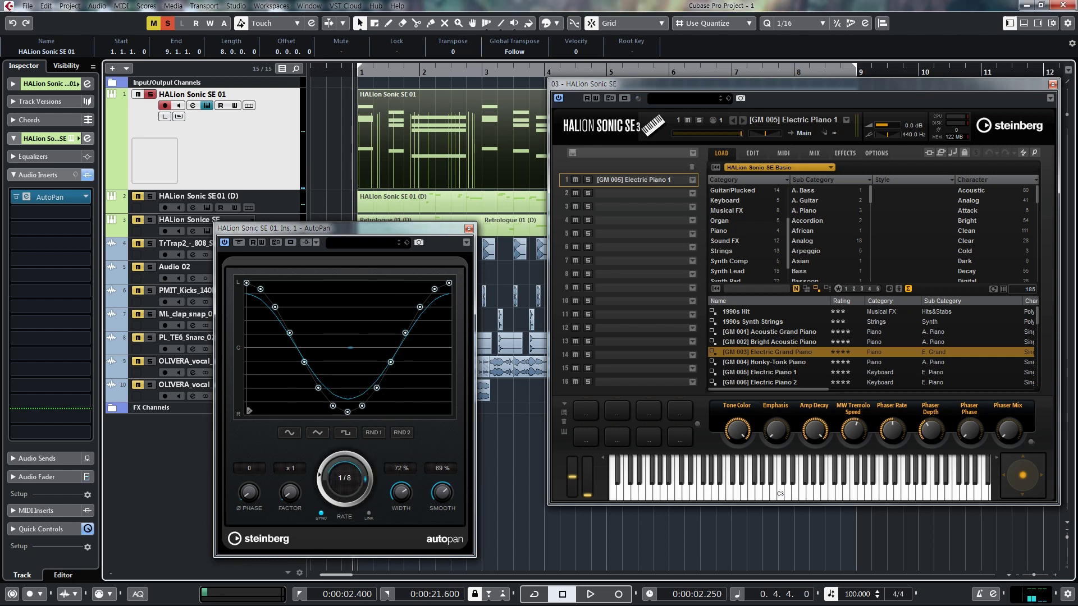
- Adjust AutoPan's stereo movement by ear, setting Width to 78 % and Smooth to 40 %
{"action": "key", "text": "space"}
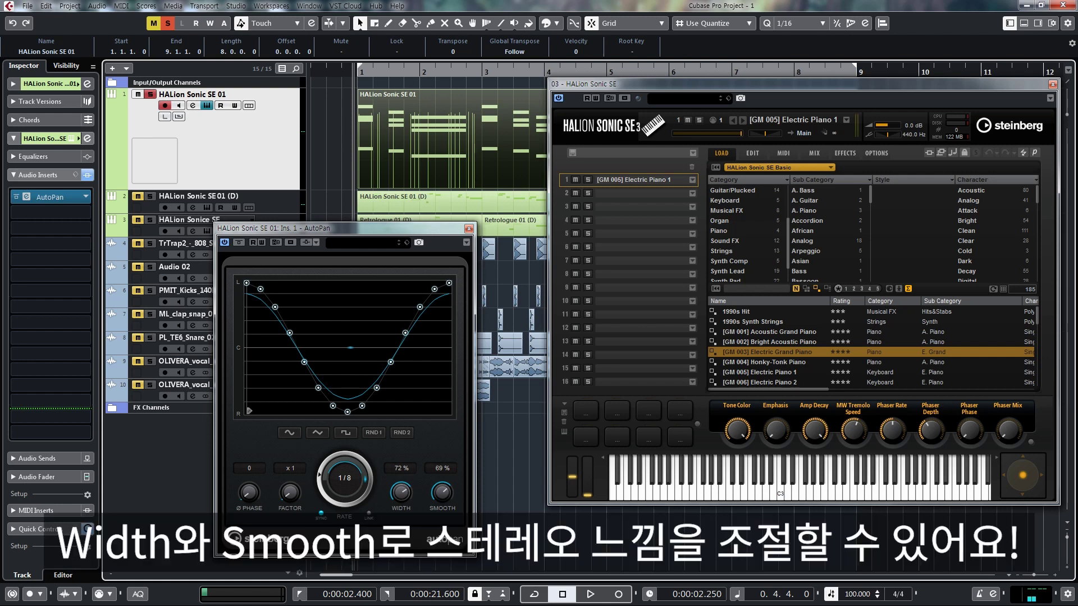
{"action": "left_click_drag", "start_coordinate": [401, 492], "coordinate": [401, 470]}
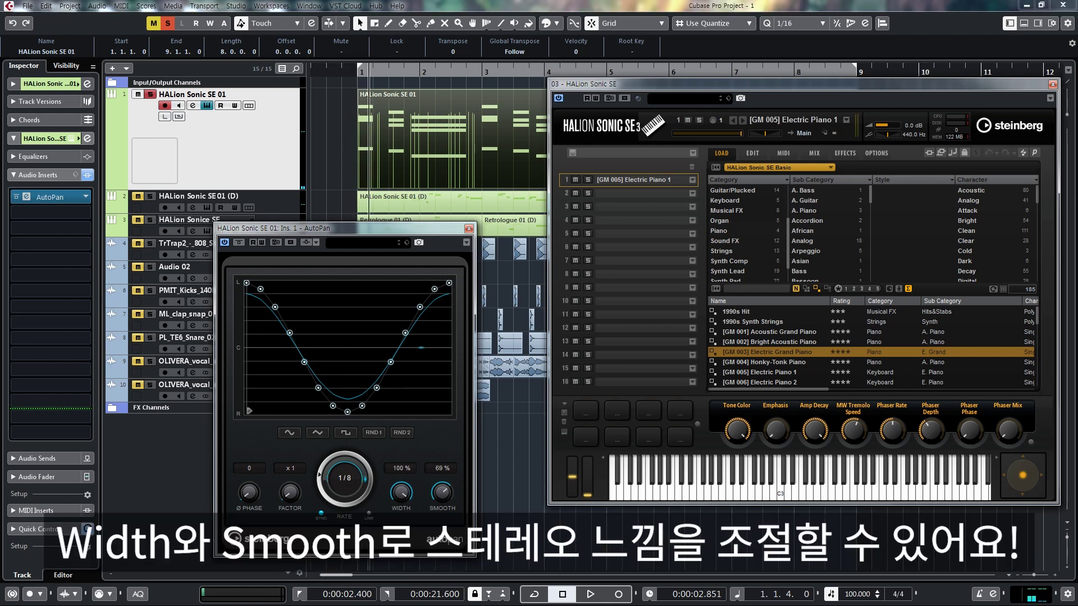
{"action": "left_click_drag", "start_coordinate": [442, 493], "coordinate": [443, 542]}
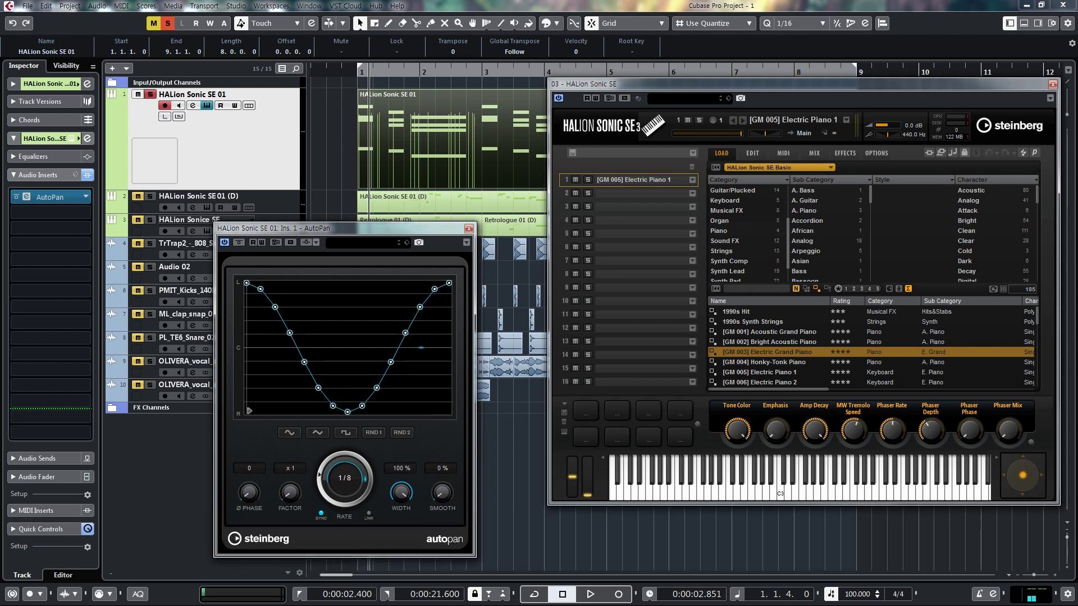
{"action": "left_click_drag", "start_coordinate": [442, 493], "coordinate": [443, 470]}
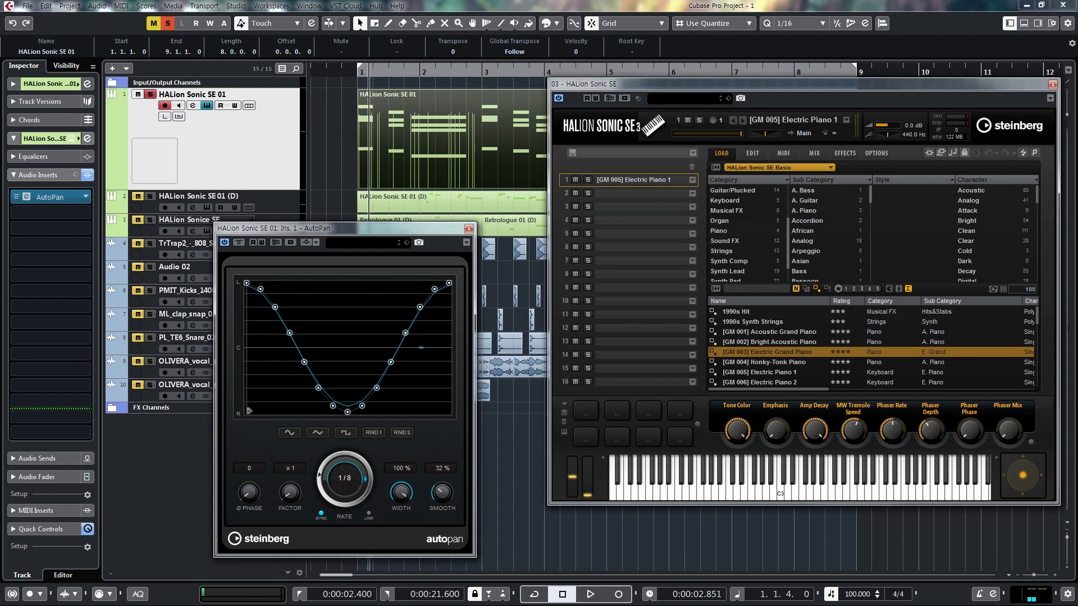
{"action": "left_click_drag", "start_coordinate": [442, 492], "coordinate": [443, 485]}
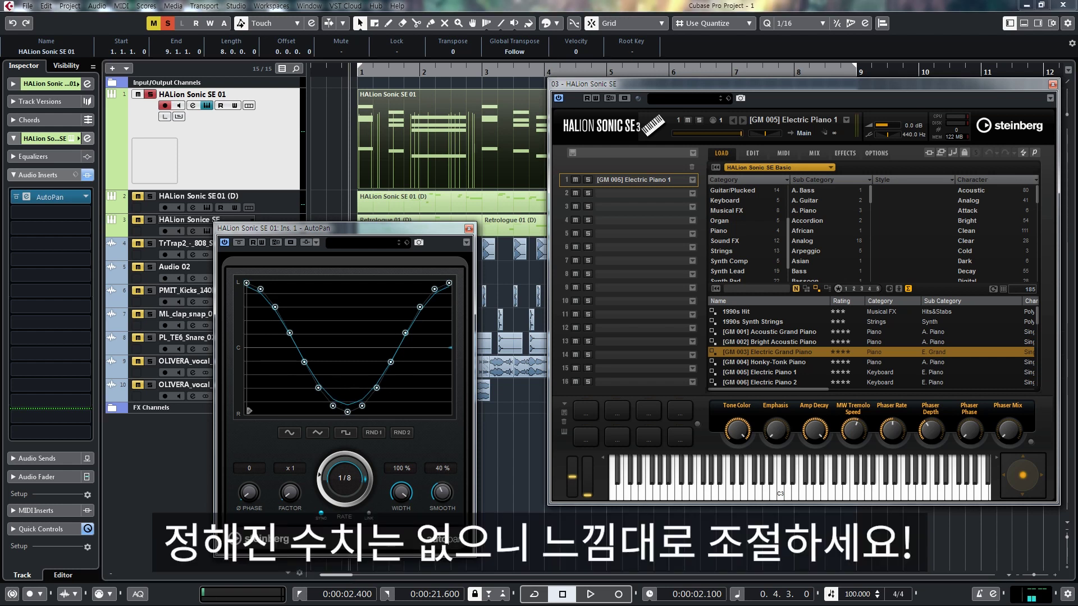
{"action": "left_click_drag", "start_coordinate": [401, 493], "coordinate": [401, 501]}
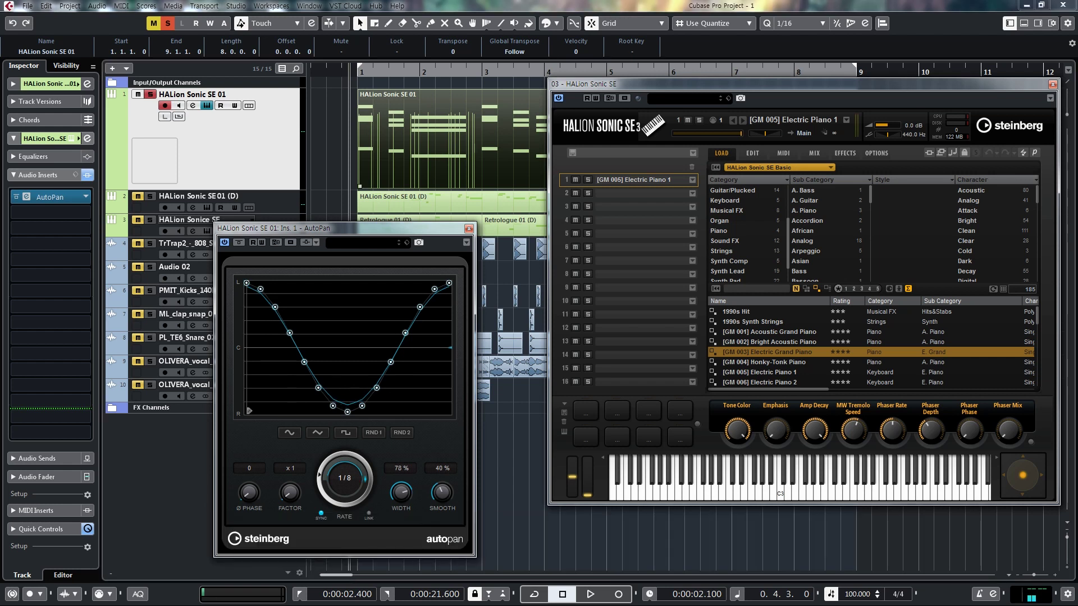
- Audition the piano with the adjusted AutoPan and close the instrument and AutoPan windows
{"action": "key", "text": "space"}
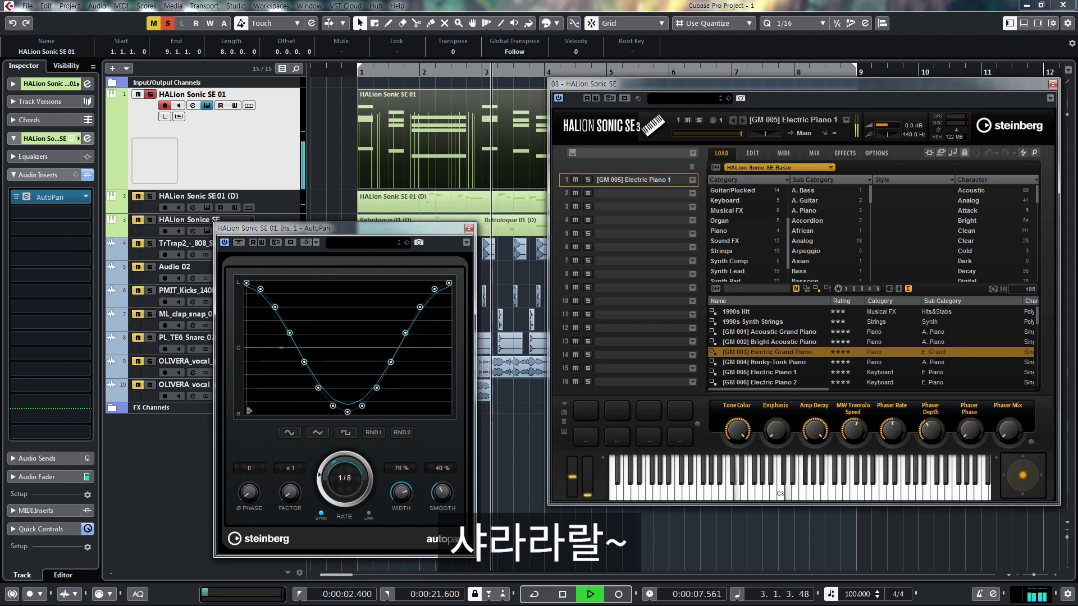
{"action": "key", "text": "space"}
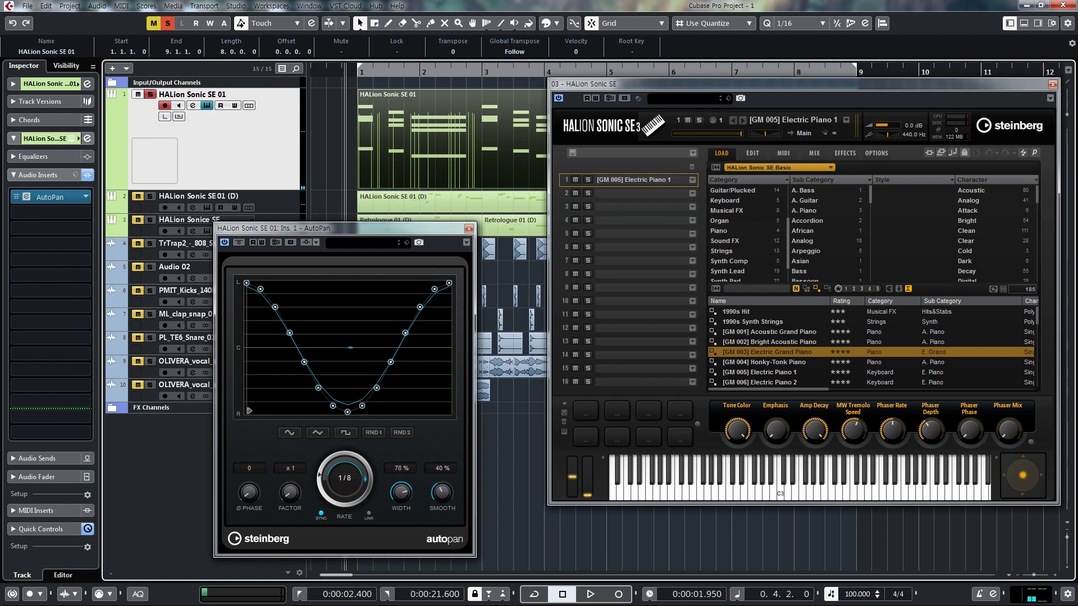
{"action": "key", "text": "ctrl+w"}
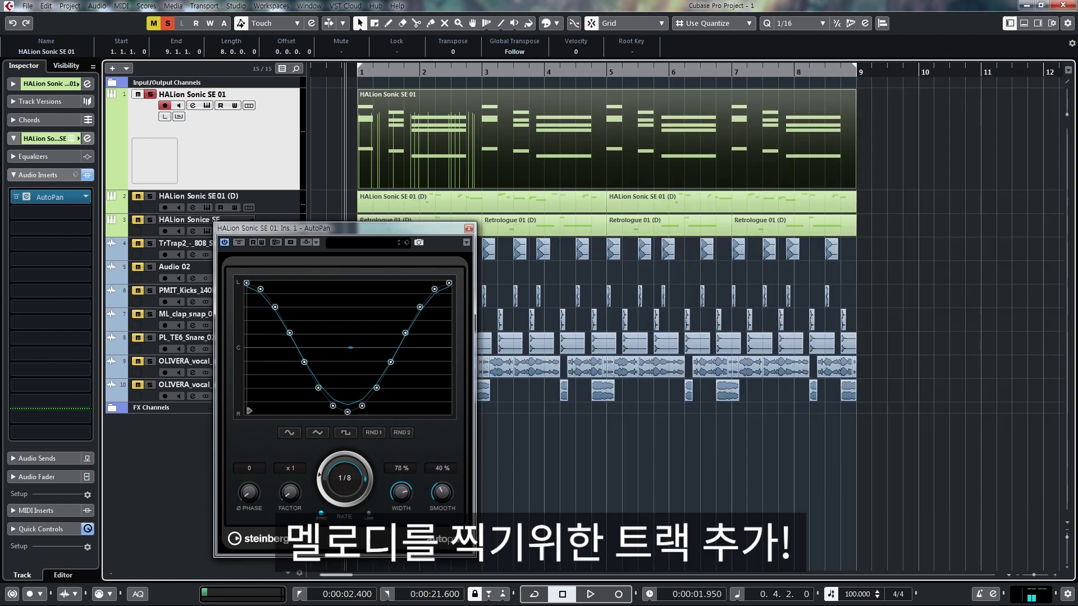
{"action": "key", "text": "ctrl+w"}
- Duplicate the HALion Sonic SE 01 track, solo the duplicate and delete its copied MIDI event
{"action": "right_click", "coordinate": [233, 159]}
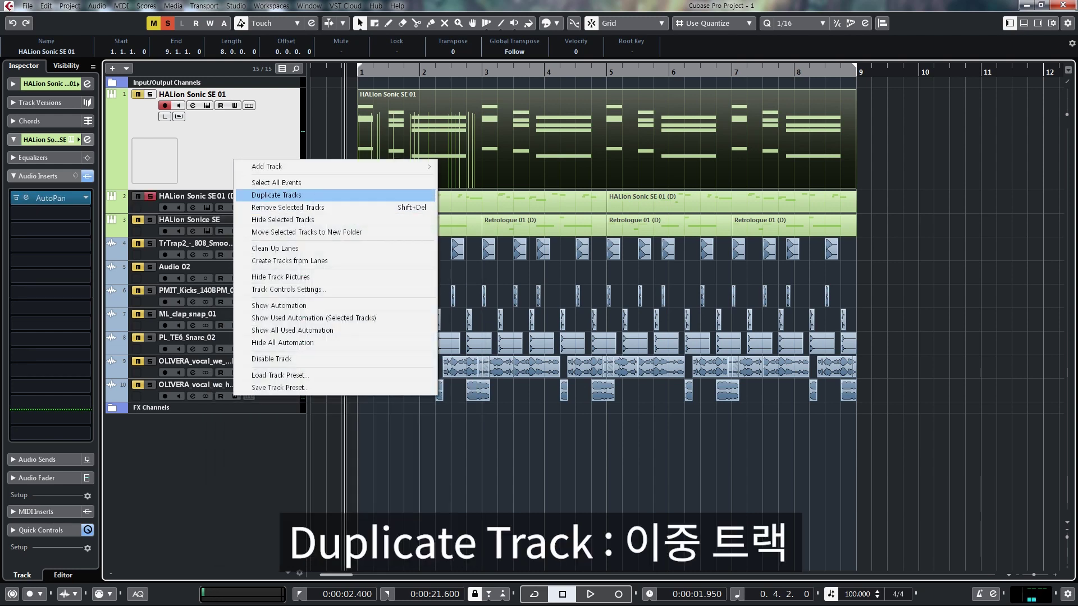
{"action": "left_click", "coordinate": [276, 195]}
{"action": "left_click", "coordinate": [236, 244]}
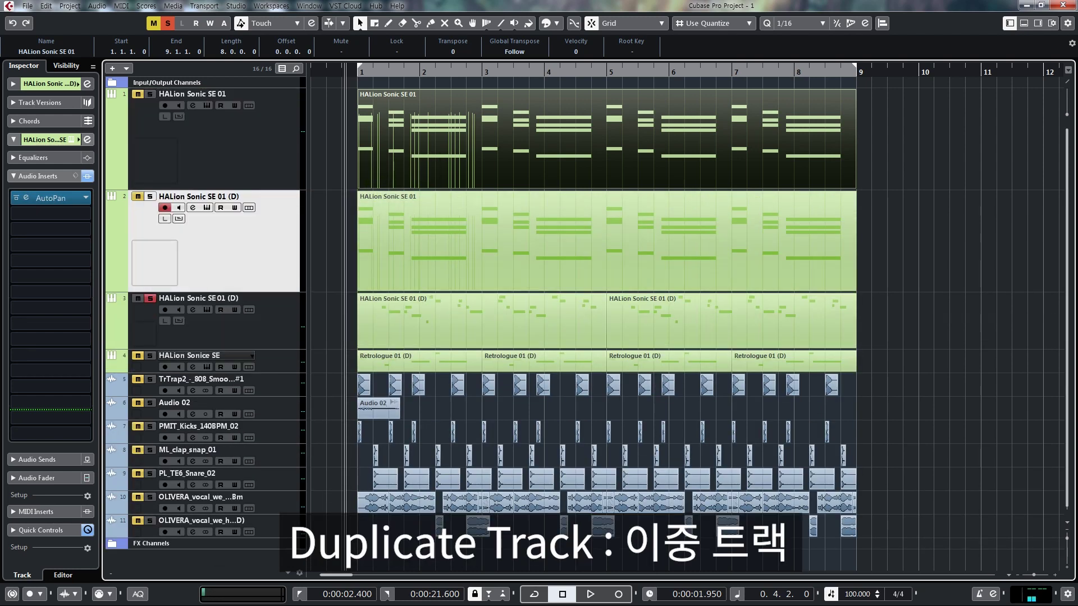
{"action": "left_click", "coordinate": [150, 196]}
{"action": "left_click", "coordinate": [394, 271]}
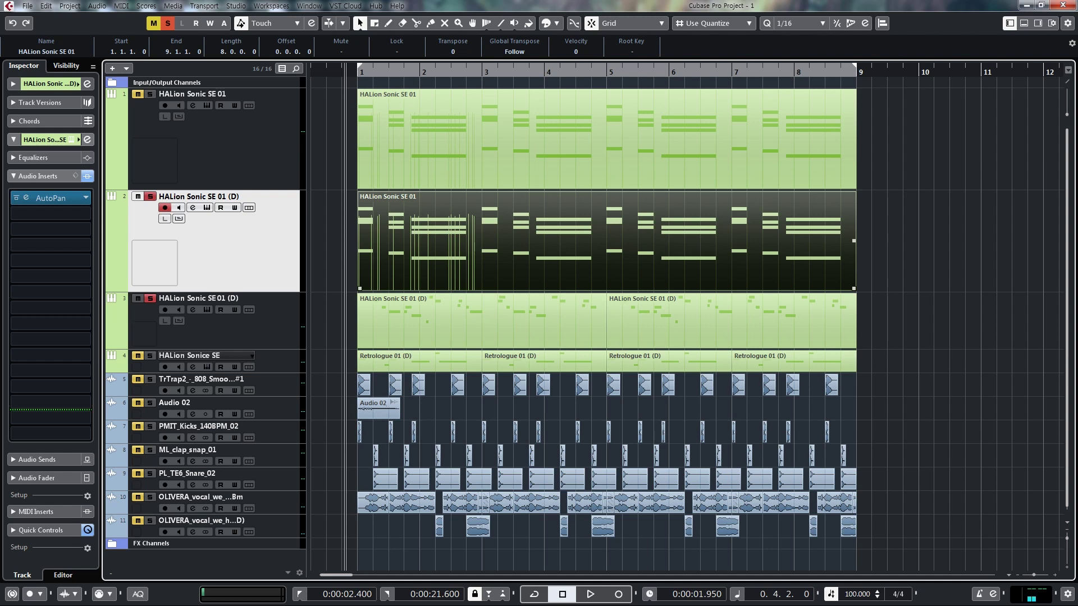
{"action": "key", "text": "Delete"}
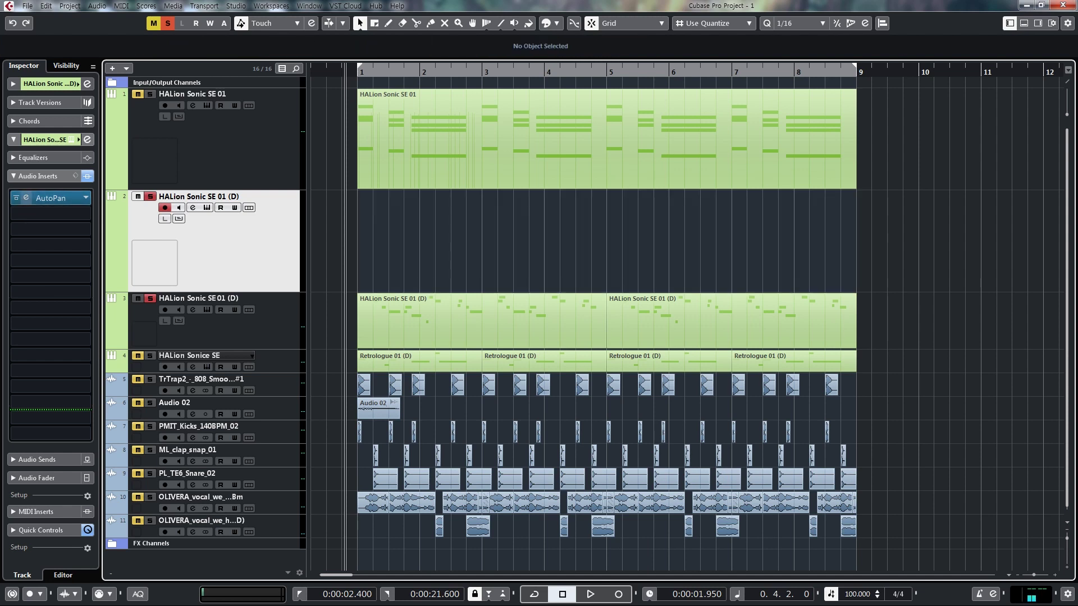
- Remove the AutoPan insert from the duplicated track, discarding its changes
{"action": "mouse_move", "coordinate": [50, 197]}
{"action": "left_mouse_down"}
{"action": "mouse_move", "coordinate": [68, 208]}
{"action": "mouse_move", "coordinate": [51, 213]}
{"action": "left_mouse_up"}
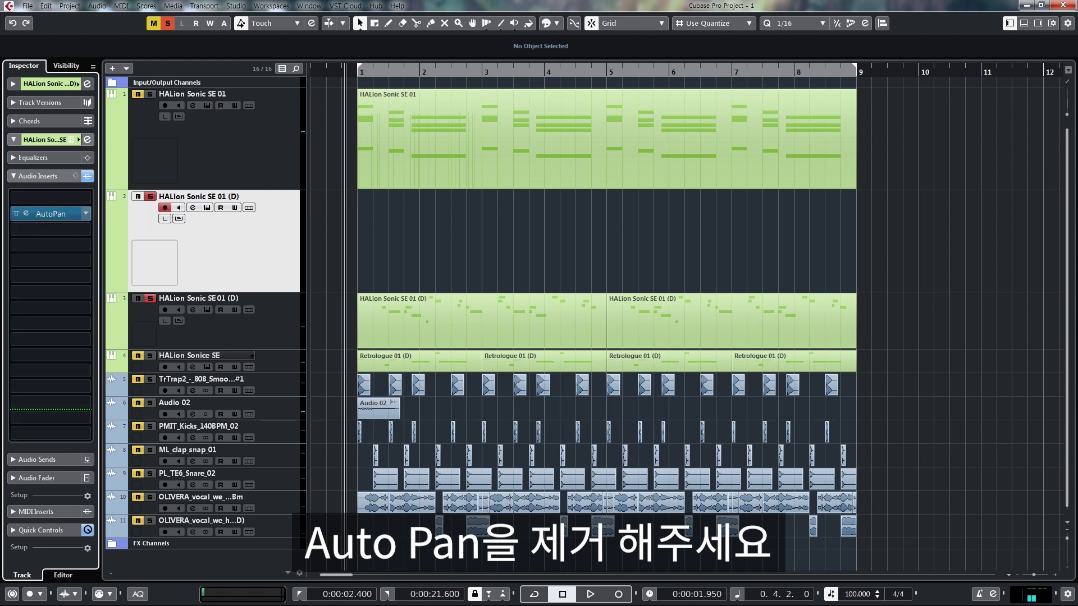
{"action": "left_click", "coordinate": [86, 214]}
{"action": "left_click", "coordinate": [68, 234]}
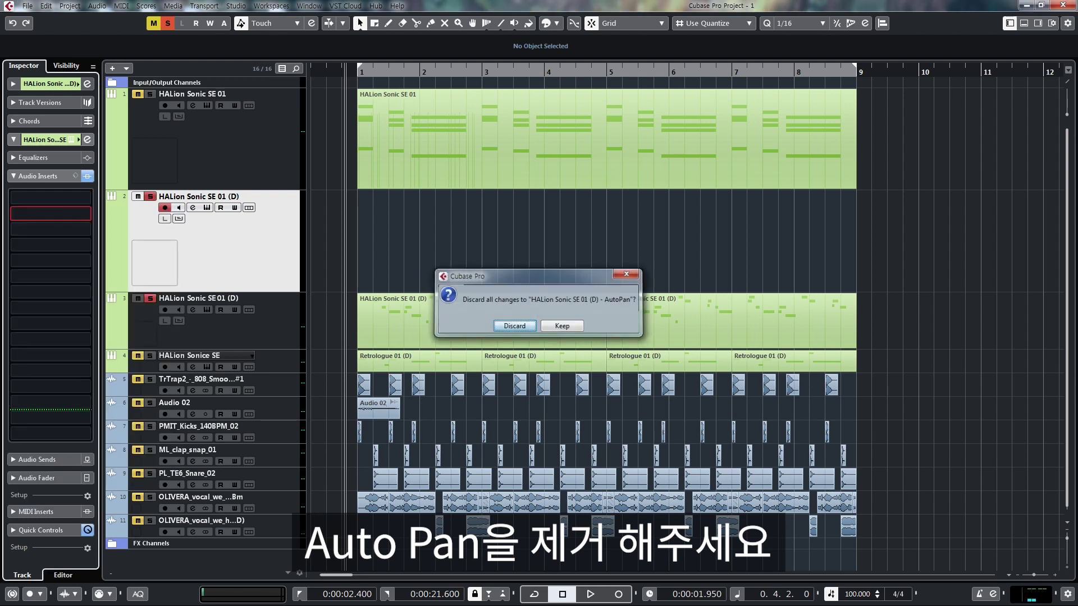
{"action": "key", "text": "Return"}
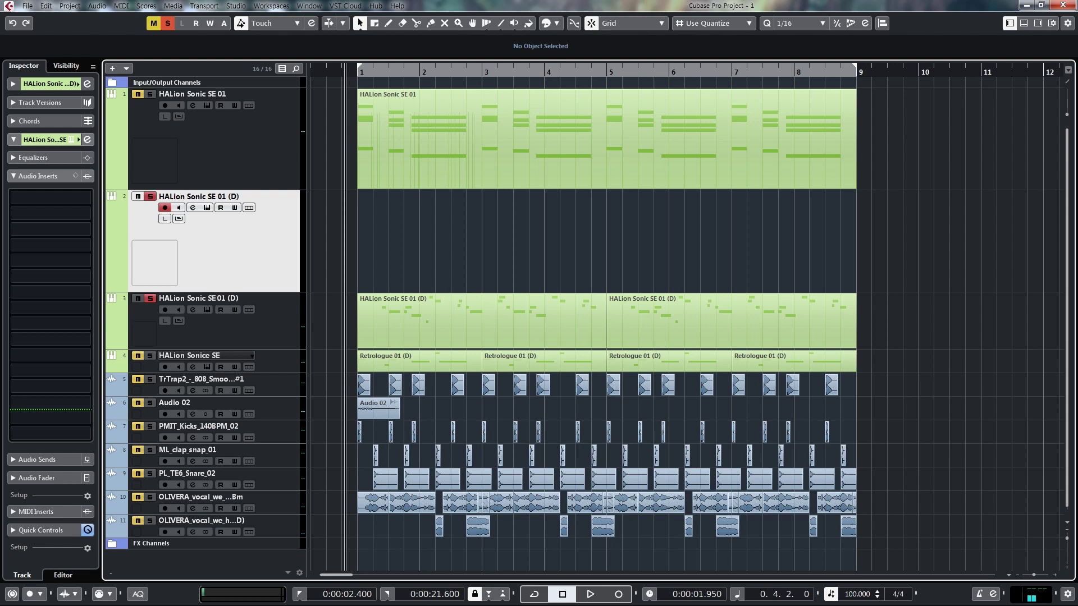
- Delete the emptied duplicate track directly below HALion Sonic SE 01
{"action": "key", "text": "Down"}
{"action": "key", "text": "Up"}
{"action": "key", "text": "Delete"}
- Enlarge the melody track HALion Sonic SE 01 (D), select its first MIDI event and put the playhead near the start of bar 1
{"action": "key", "text": "Down"}
{"action": "key", "text": "ctrl+Down"}
{"action": "key", "text": "ctrl+Down"}
{"action": "key", "text": "Right"}
{"action": "key", "text": "Down"}
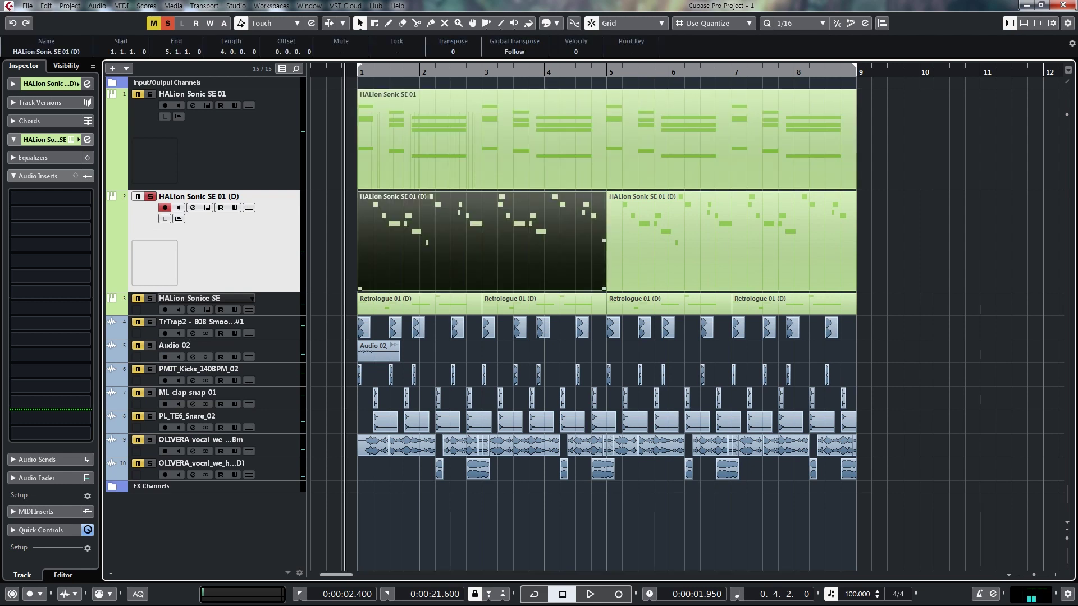
{"action": "left_click", "coordinate": [361, 72]}
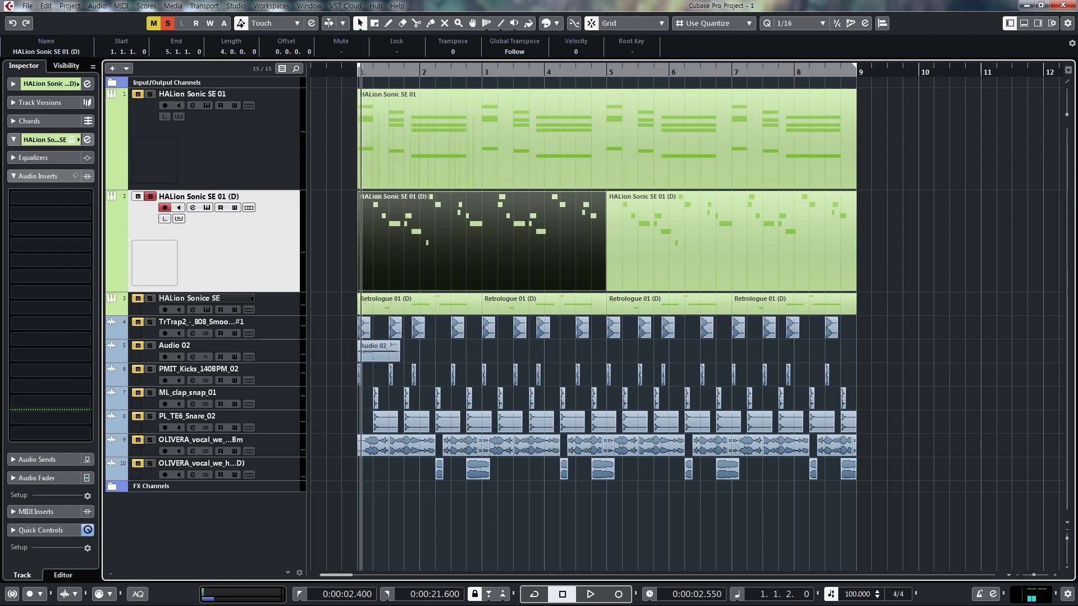
- Solo the chord track HALion Sonic SE 01 alongside the soloed melody track and play both from bar 1 through bar 4
{"action": "left_click", "coordinate": [150, 94]}
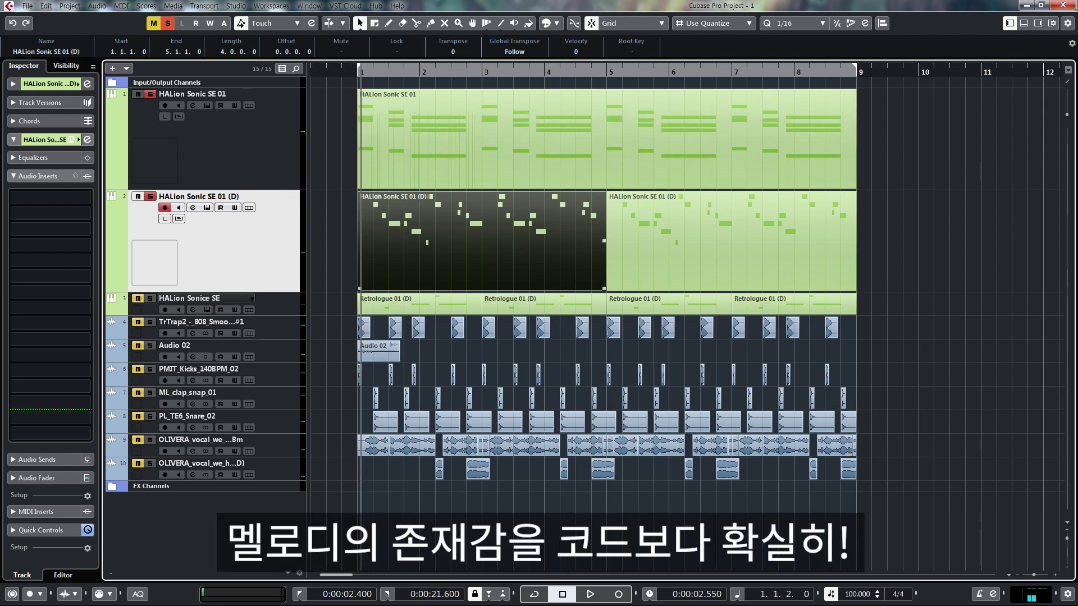
{"action": "key", "text": "space"}
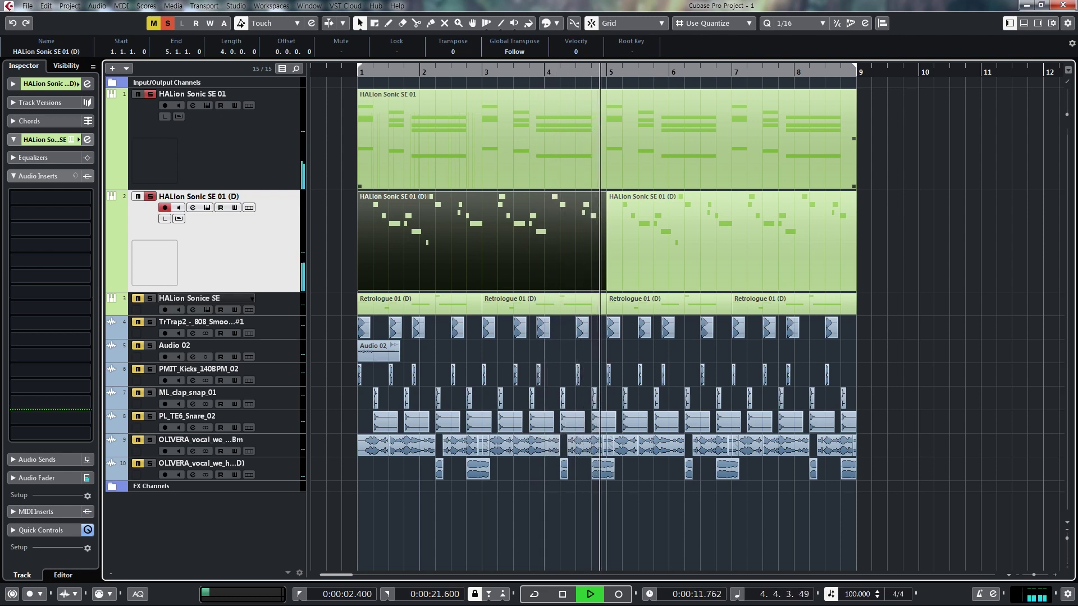
{"action": "key", "text": "space"}
- Leave only the chord track HALion Sonic SE 01 soloed and open its MIDI event in the Key Editor
{"action": "key", "text": "s"}
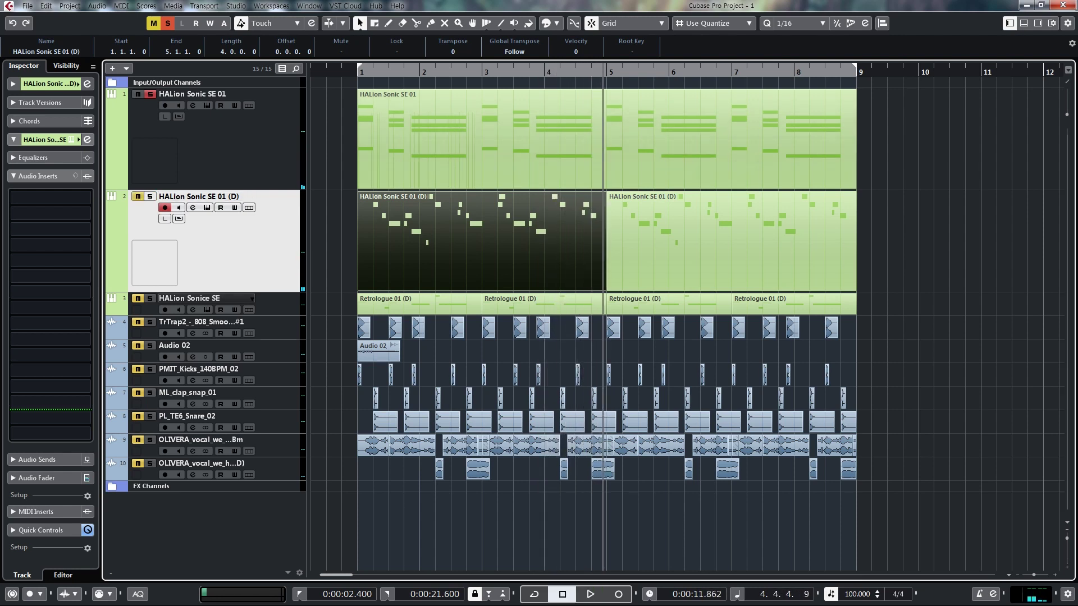
{"action": "left_click", "coordinate": [150, 94]}
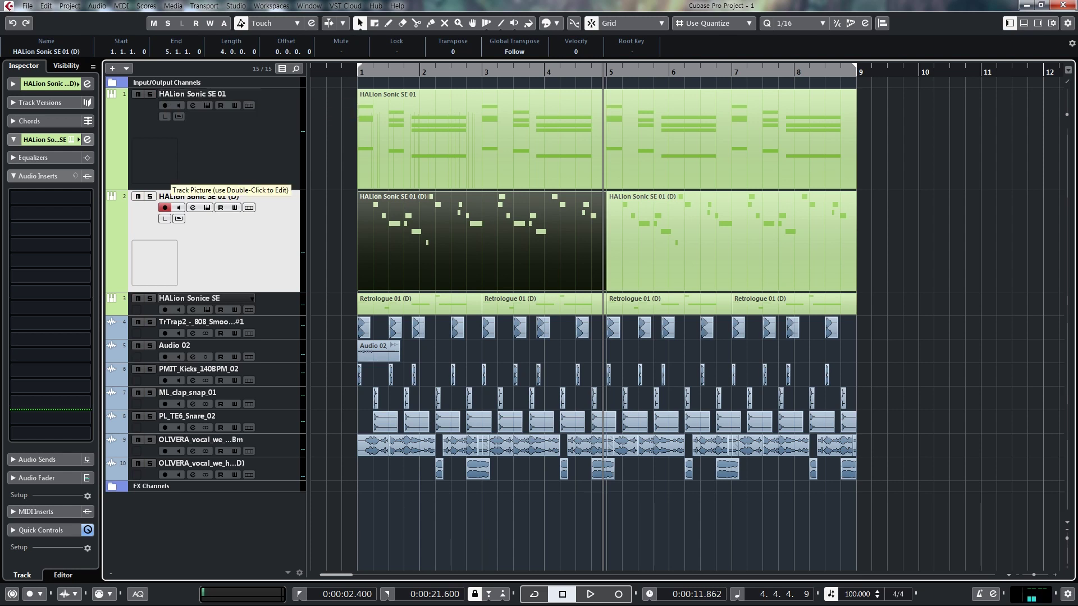
{"action": "left_click", "coordinate": [225, 152]}
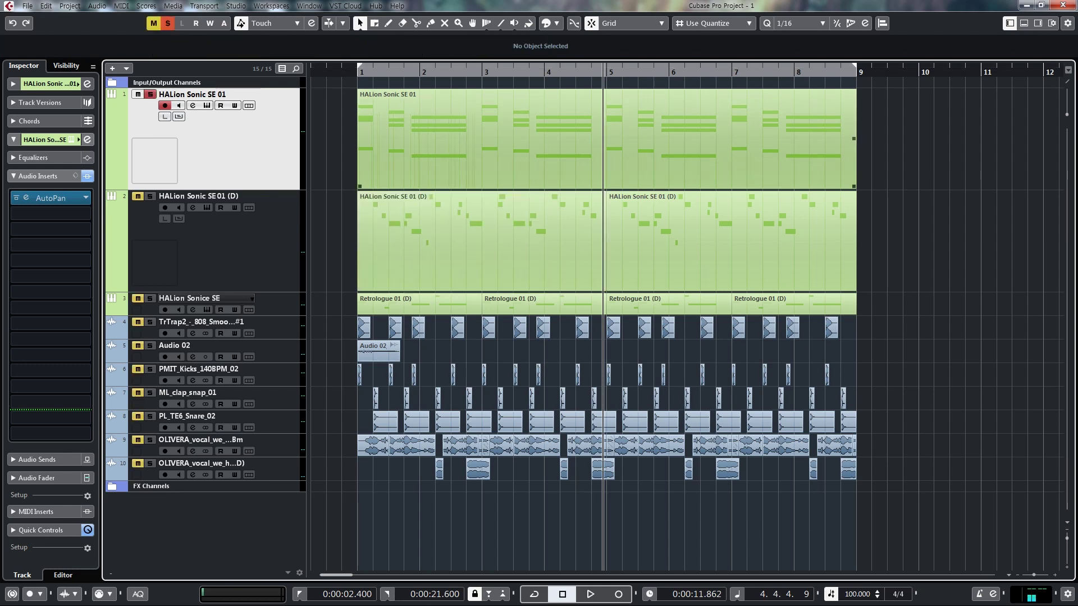
{"action": "double_click", "coordinate": [539, 146]}
{"action": "scroll", "coordinate": [359, 489], "scroll_direction": "left", "scroll_amount": 1}
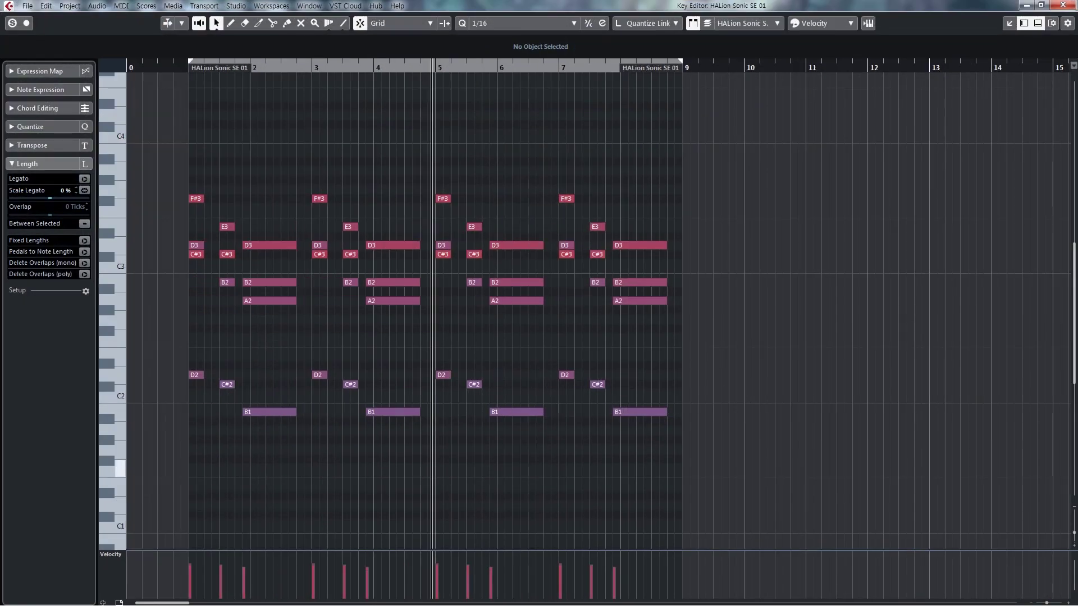
{"action": "left_click", "coordinate": [129, 65]}
{"action": "key", "text": "h"}
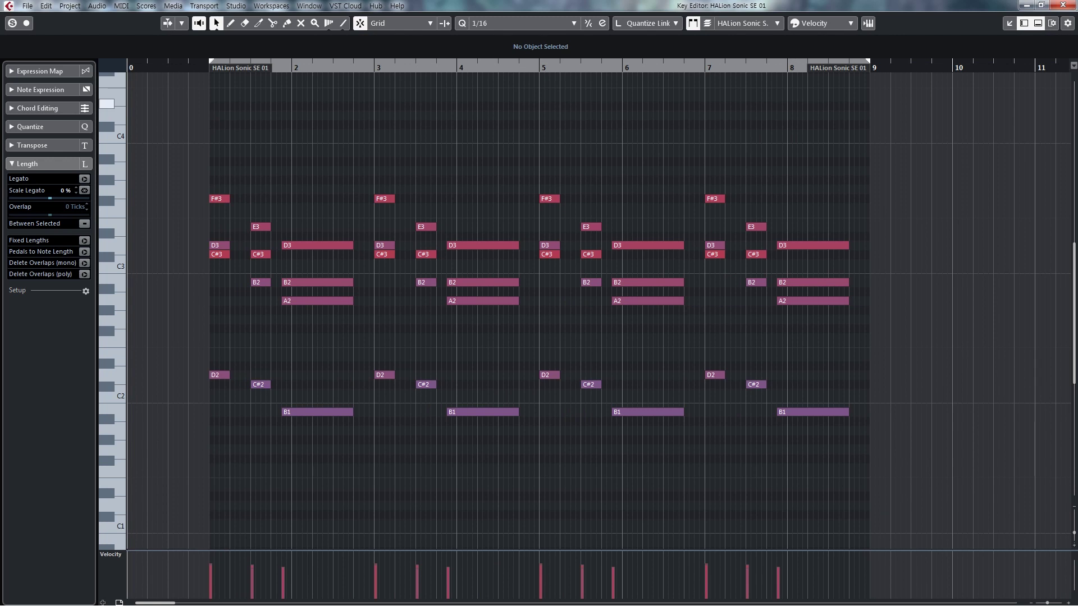
{"action": "key", "text": "g"}
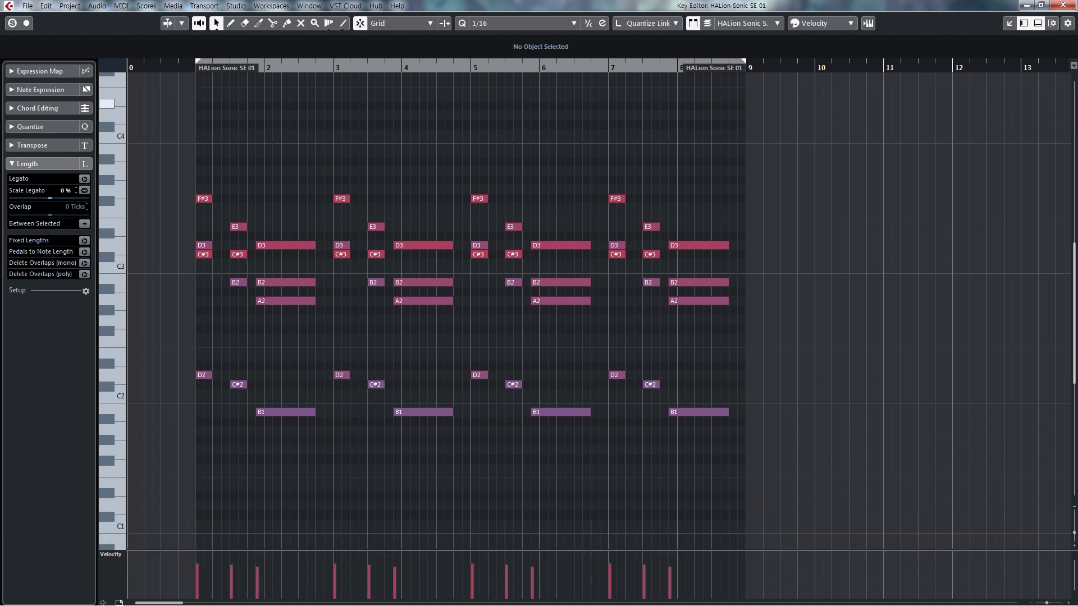
{"action": "key", "text": "h"}
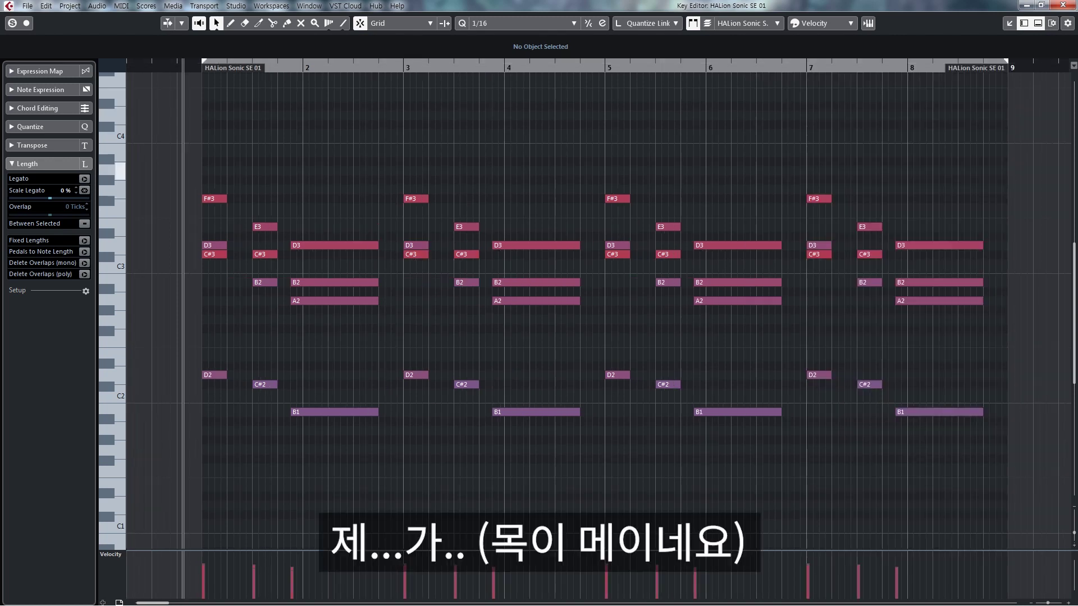
- Move the first cycle's third chord (D3, B2, A2, B1) to the start of bar 2
{"action": "left_click_drag", "start_coordinate": [194, 65], "coordinate": [196, 87]}
{"action": "left_click_drag", "start_coordinate": [346, 200], "coordinate": [393, 429]}
{"action": "left_click_drag", "start_coordinate": [346, 245], "coordinate": [365, 245]}
- Lengthen the first two chords to two beats each and extend the bar 2 chord to the start of bar 3
{"action": "left_click_drag", "start_coordinate": [185, 160], "coordinate": [318, 429]}
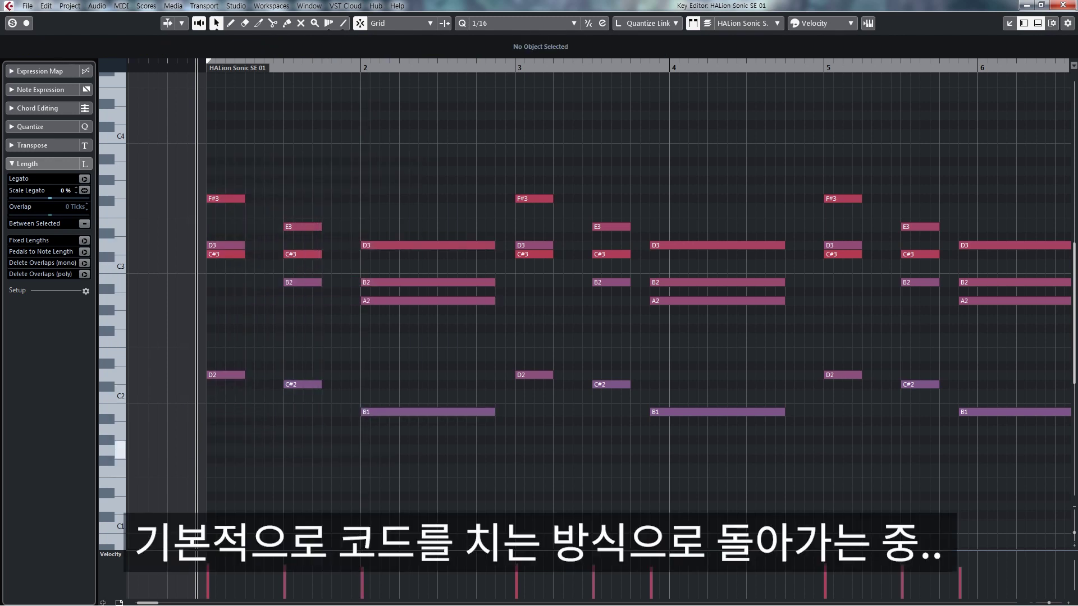
{"action": "left_click_drag", "start_coordinate": [204, 171], "coordinate": [328, 430]}
{"action": "left_click_drag", "start_coordinate": [320, 385], "coordinate": [361, 387]}
{"action": "left_click", "coordinate": [388, 375]}
{"action": "left_click_drag", "start_coordinate": [452, 214], "coordinate": [490, 454]}
{"action": "left_click_drag", "start_coordinate": [494, 411], "coordinate": [515, 412]}
{"action": "left_click", "coordinate": [520, 469]}
- Place the playhead just before bar 1 and play the sustained chords of the first two bars
{"action": "key", "text": "KP_Subtract"}
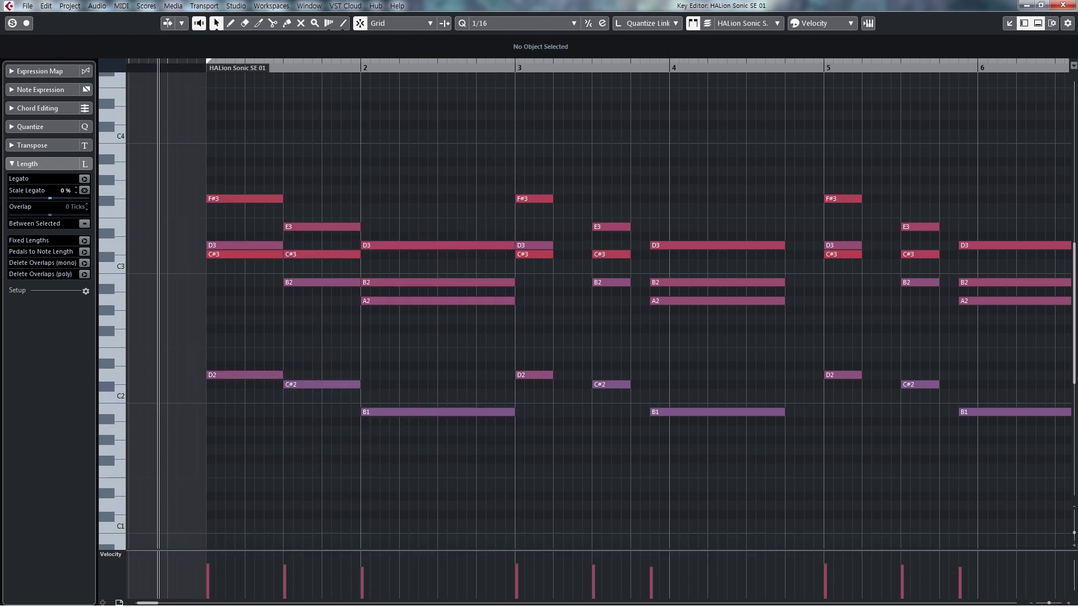
{"action": "left_click_drag", "start_coordinate": [159, 67], "coordinate": [159, 70]}
{"action": "key", "text": "shift+f"}
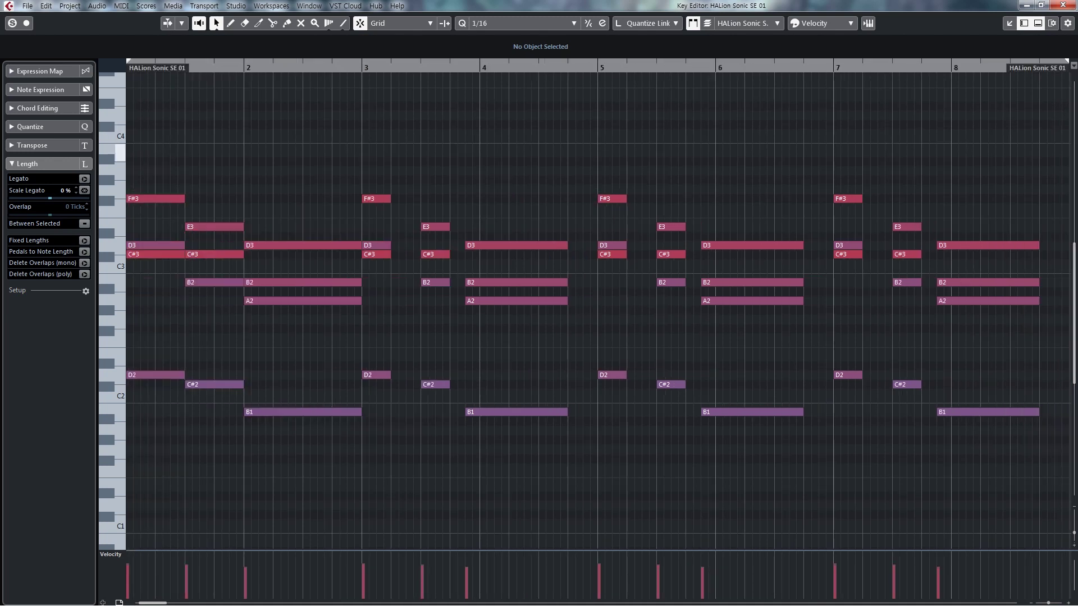
{"action": "key", "text": "g"}
{"action": "key", "text": "g"}
{"action": "left_click_drag", "start_coordinate": [194, 67], "coordinate": [194, 78]}
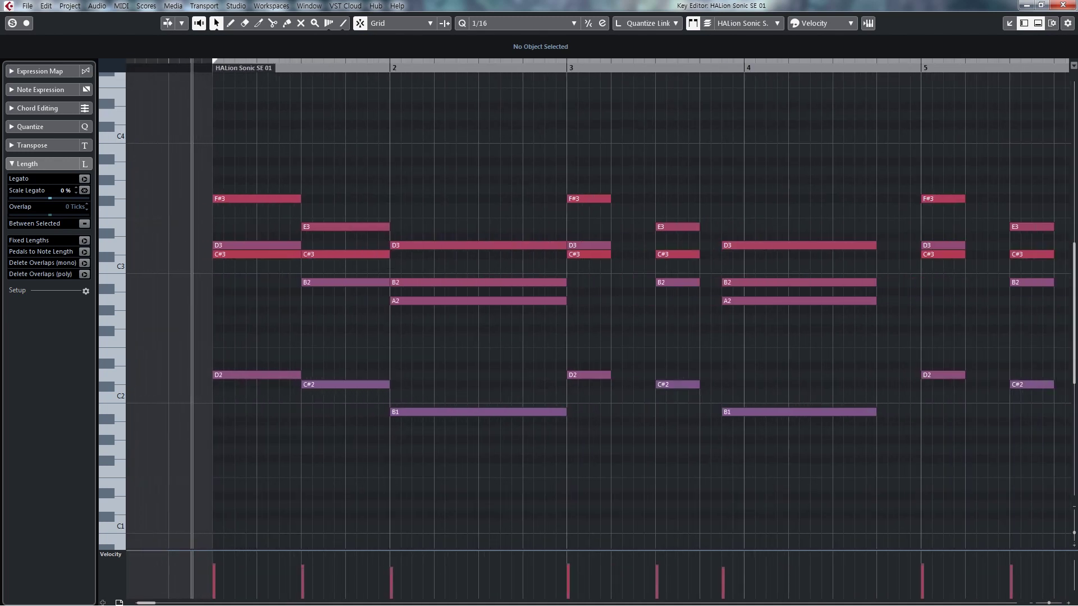
{"action": "key", "text": "space"}
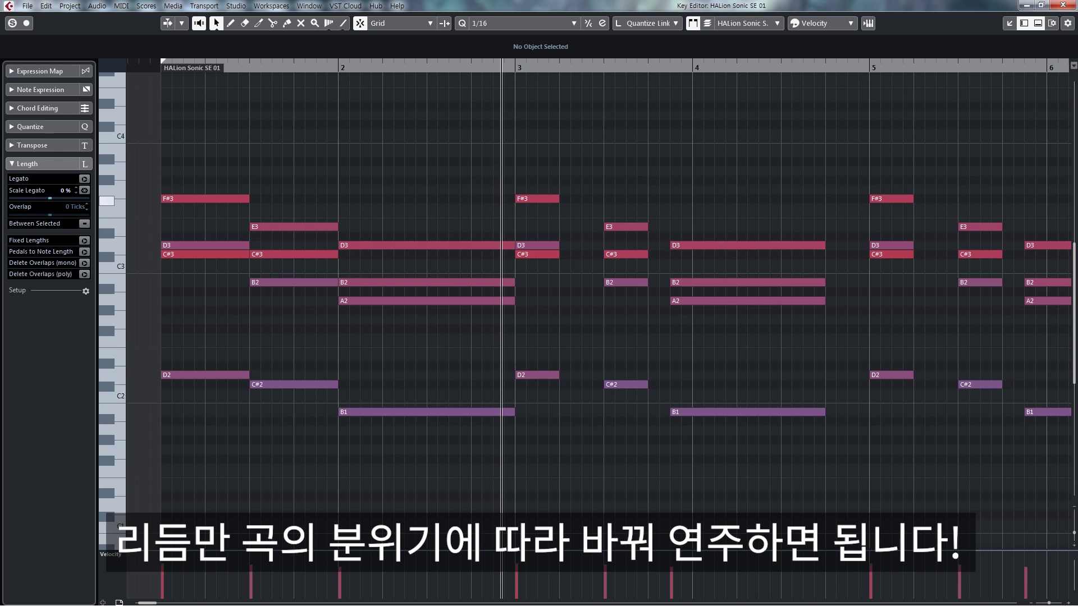
- Shorten the second chord by an eighth note, start the third chord at 1.4.3 and play the changed rhythm
{"action": "left_click_drag", "start_coordinate": [303, 146], "coordinate": [314, 431]}
{"action": "left_click_drag", "start_coordinate": [337, 385], "coordinate": [317, 386]}
{"action": "left_click_drag", "start_coordinate": [368, 475], "coordinate": [371, 245]}
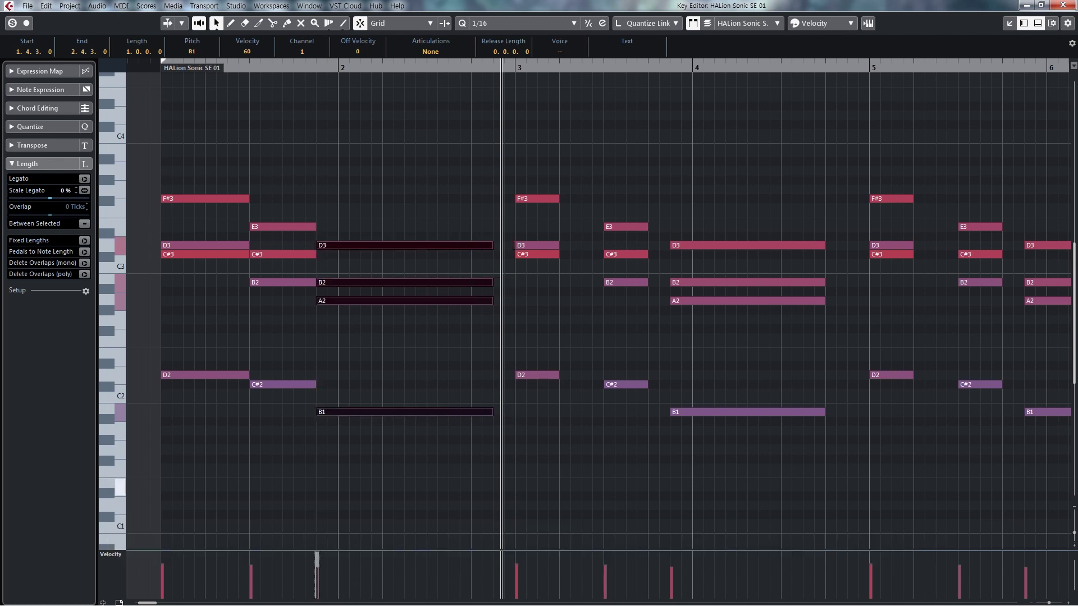
{"action": "key", "text": "space"}
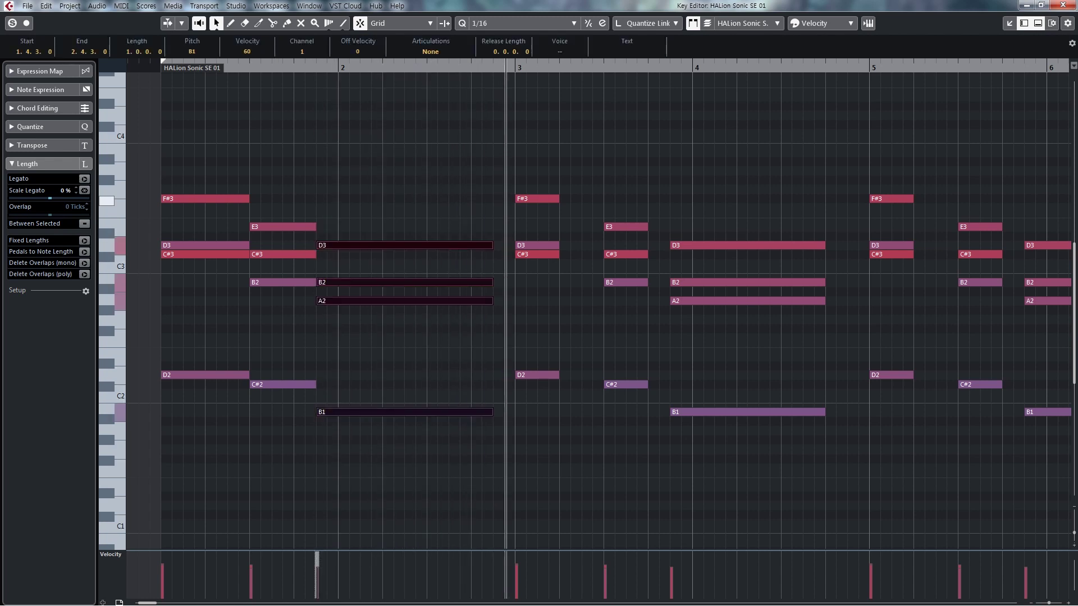
- Shorten the first two chords to one beat each and end the third chord at beat 4 of bar 2
{"action": "left_click_drag", "start_coordinate": [196, 149], "coordinate": [205, 376]}
{"action": "left_click_drag", "start_coordinate": [264, 192], "coordinate": [278, 426]}
{"action": "left_click_drag", "start_coordinate": [314, 385], "coordinate": [293, 385]}
{"action": "left_click_drag", "start_coordinate": [386, 165], "coordinate": [440, 483]}
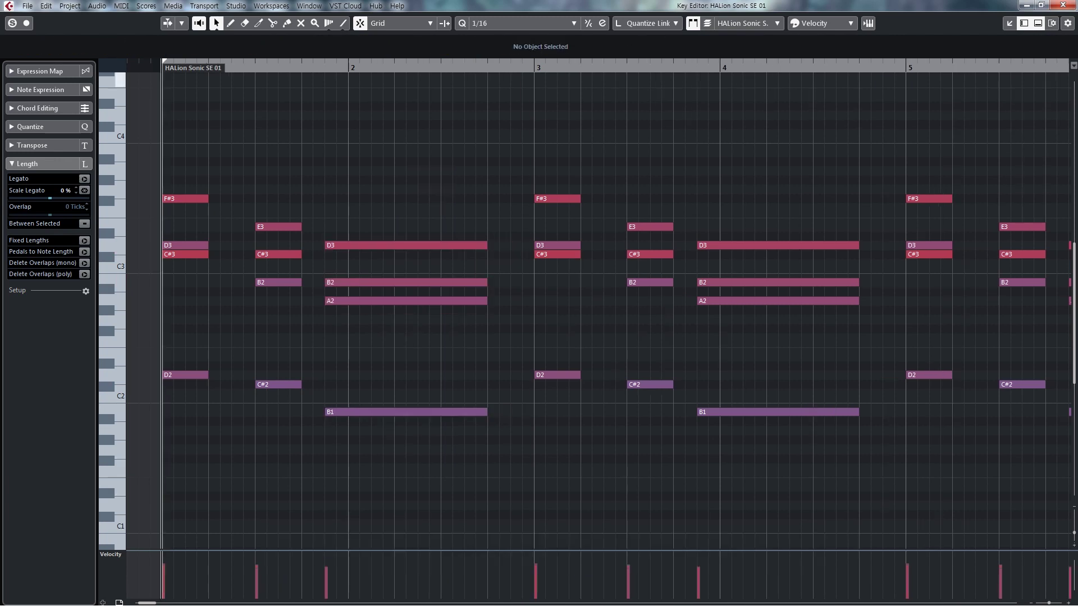
- Play the first two bars of chords from bar 1 and examine the rests between the short chords
{"action": "key", "text": "space"}
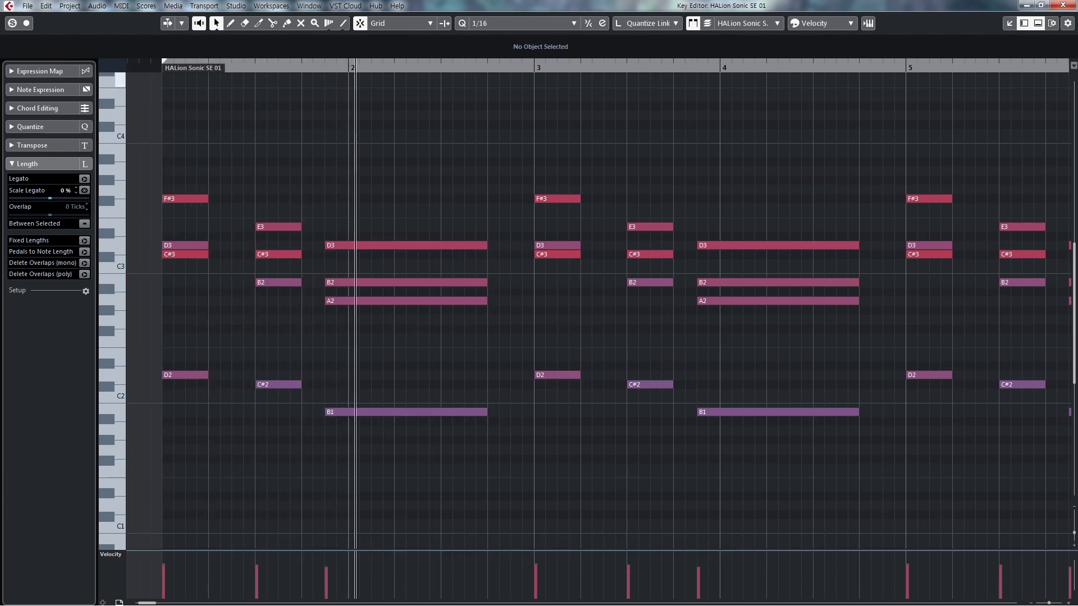
{"action": "key", "text": "space"}
{"action": "key", "text": "space"}
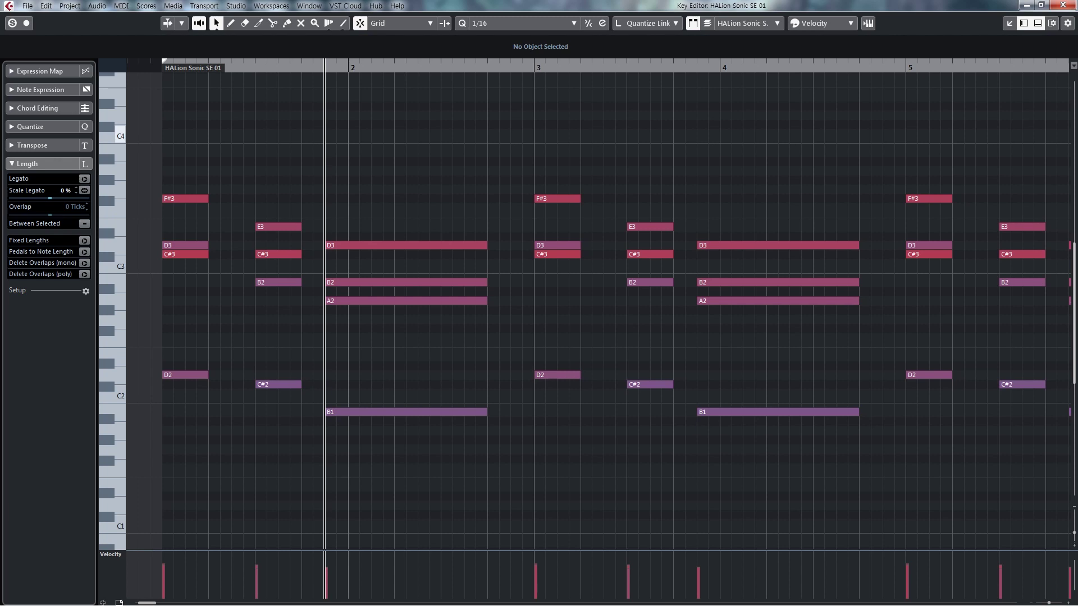
{"action": "left_click_drag", "start_coordinate": [211, 162], "coordinate": [246, 419]}
- Examine how the two-bar chord pattern repeats across the eight bars and close the Key Editor
{"action": "key", "text": "g"}
{"action": "key", "text": "g"}
{"action": "key", "text": "g"}
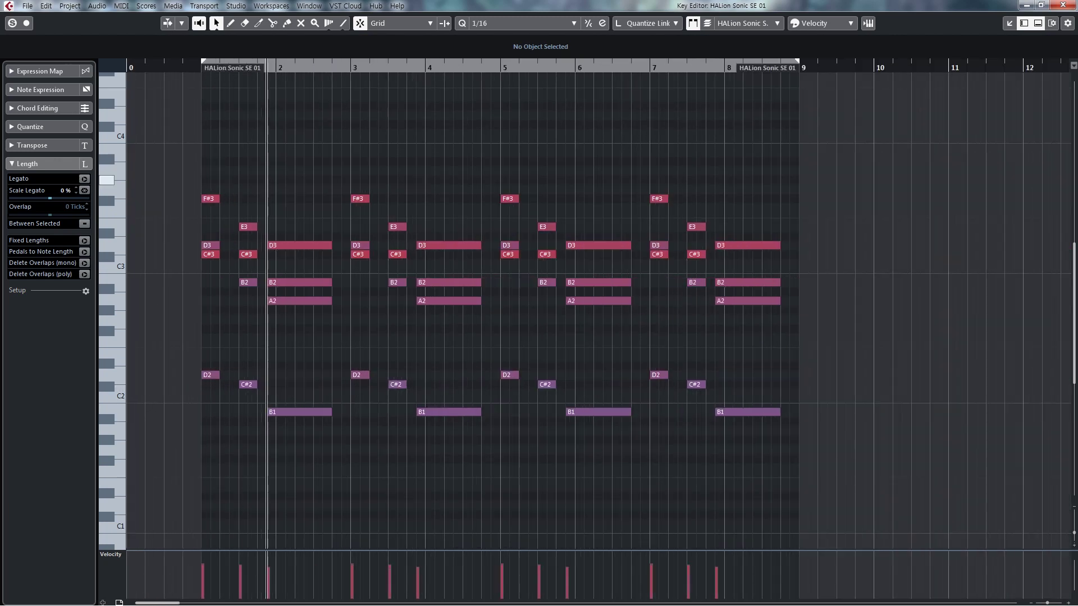
{"action": "left_click_drag", "start_coordinate": [348, 161], "coordinate": [482, 391]}
{"action": "left_click", "coordinate": [483, 469]}
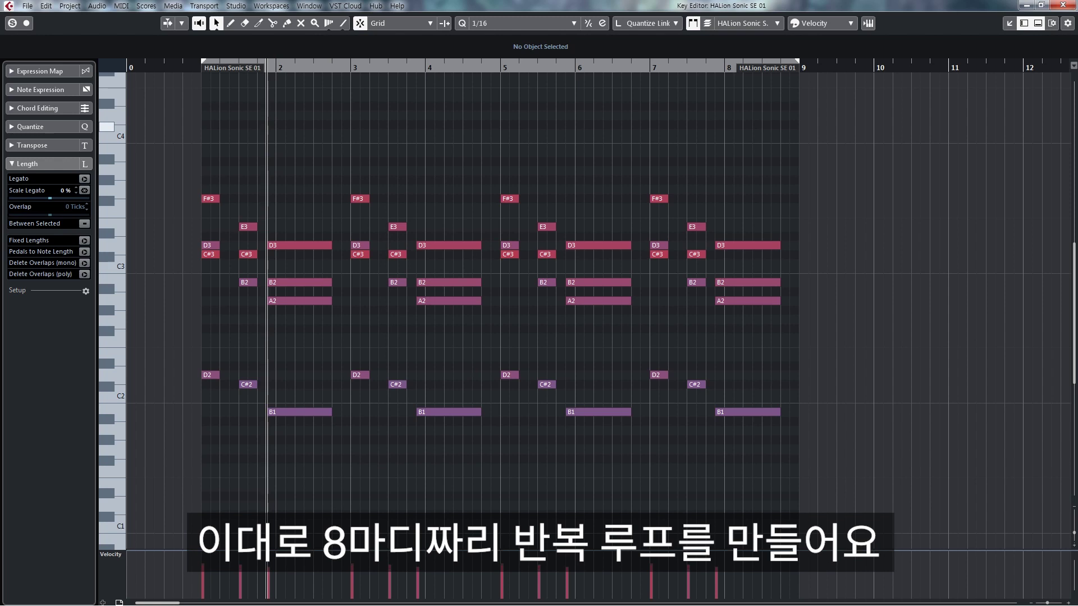
{"action": "left_click_drag", "start_coordinate": [161, 125], "coordinate": [281, 427]}
{"action": "mouse_move", "coordinate": [201, 64]}
{"action": "left_mouse_down"}
{"action": "mouse_move", "coordinate": [201, 107]}
{"action": "mouse_move", "coordinate": [201, 44]}
{"action": "left_mouse_up"}
{"action": "left_click_drag", "start_coordinate": [193, 125], "coordinate": [318, 466]}
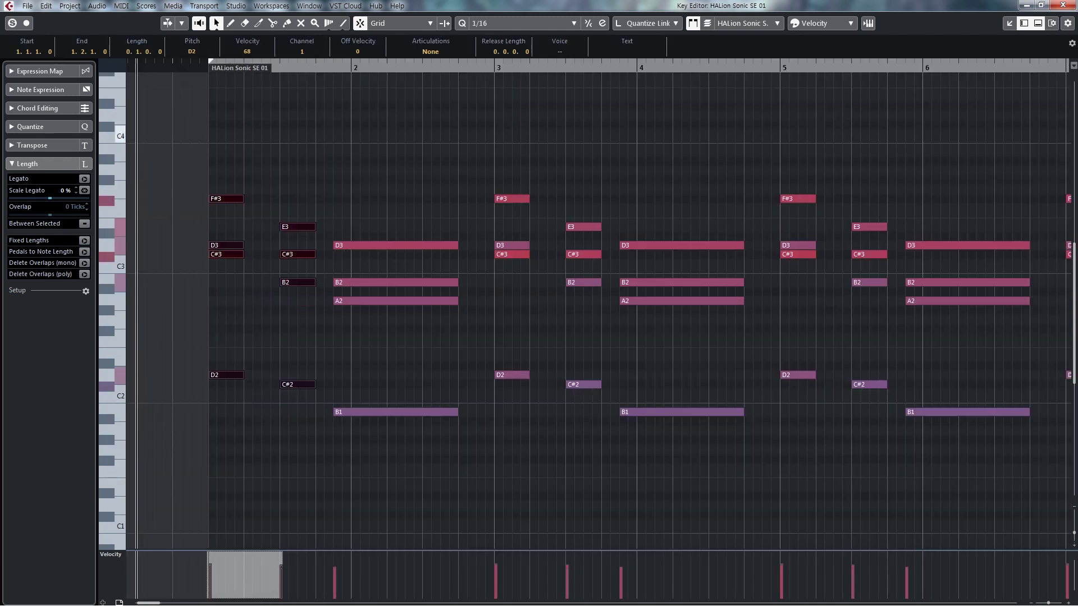
{"action": "left_click_drag", "start_coordinate": [379, 130], "coordinate": [437, 448]}
{"action": "left_click_drag", "start_coordinate": [350, 66], "coordinate": [485, 66]}
{"action": "left_click_drag", "start_coordinate": [507, 147], "coordinate": [581, 438]}
{"action": "left_click_drag", "start_coordinate": [645, 116], "coordinate": [752, 440]}
{"action": "left_click", "coordinate": [751, 440]}
{"action": "key", "text": "g"}
{"action": "key", "text": "g"}
{"action": "left_click", "coordinate": [1063, 5]}
{"action": "left_click", "coordinate": [963, 314]}
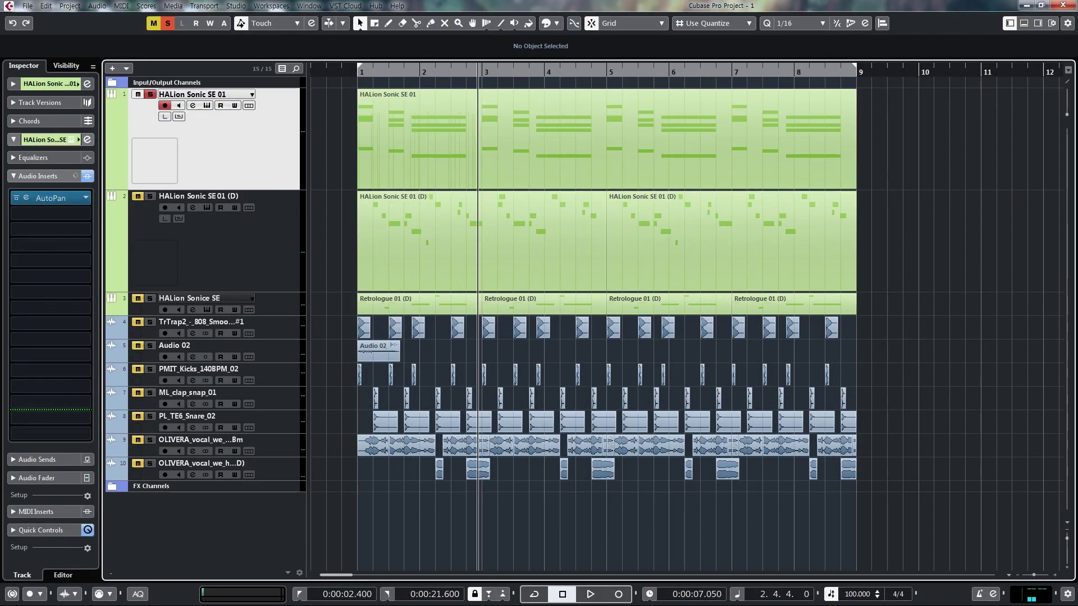
- Solo HALion Sonic SE 01 and HALion Sonic SE 01 (D) together and place the playhead just before bar 1
{"action": "left_click", "coordinate": [150, 94]}
{"action": "left_click", "coordinate": [150, 197]}
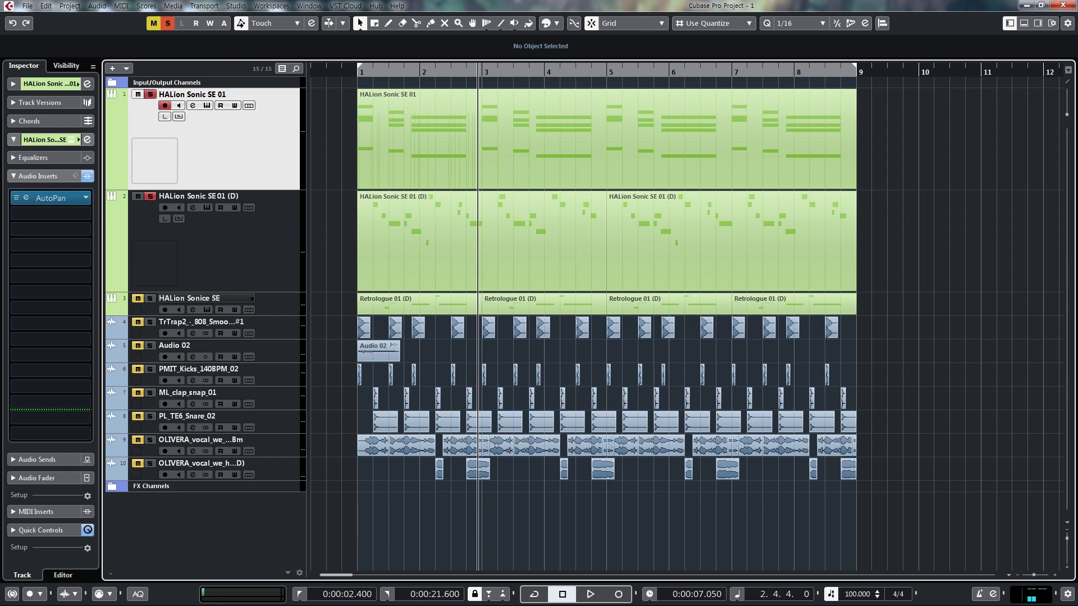
{"action": "left_click", "coordinate": [354, 72]}
{"action": "key", "text": "h"}
- Open the first melody event of HALion Sonic SE 01 (D) in the Key Editor
{"action": "double_click", "coordinate": [461, 228]}
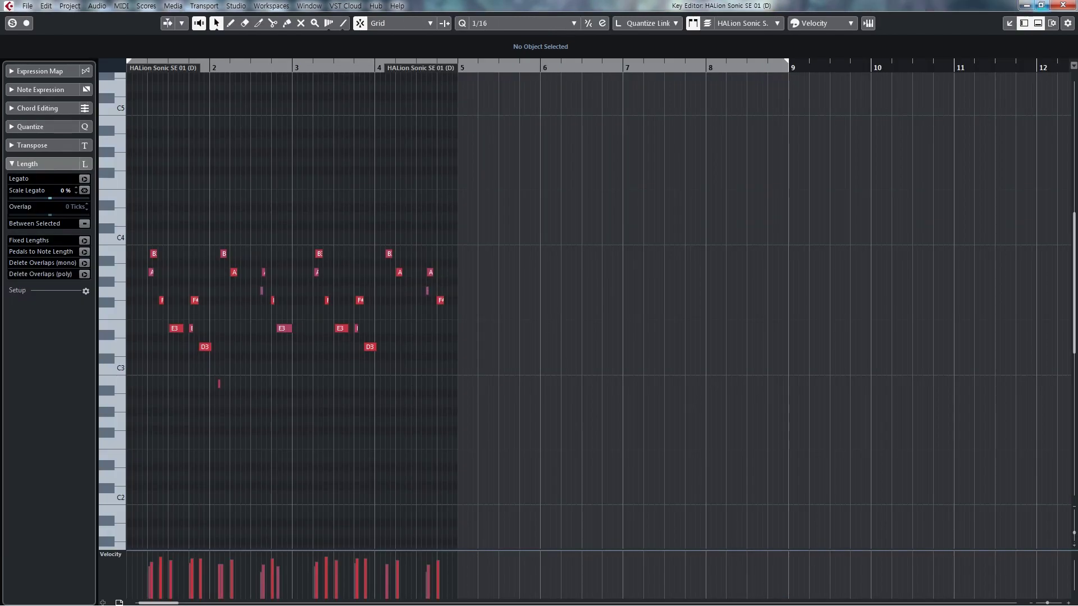
{"action": "key", "text": "h"}
{"action": "key", "text": "h"}
{"action": "key", "text": "h"}
{"action": "key", "text": "h"}
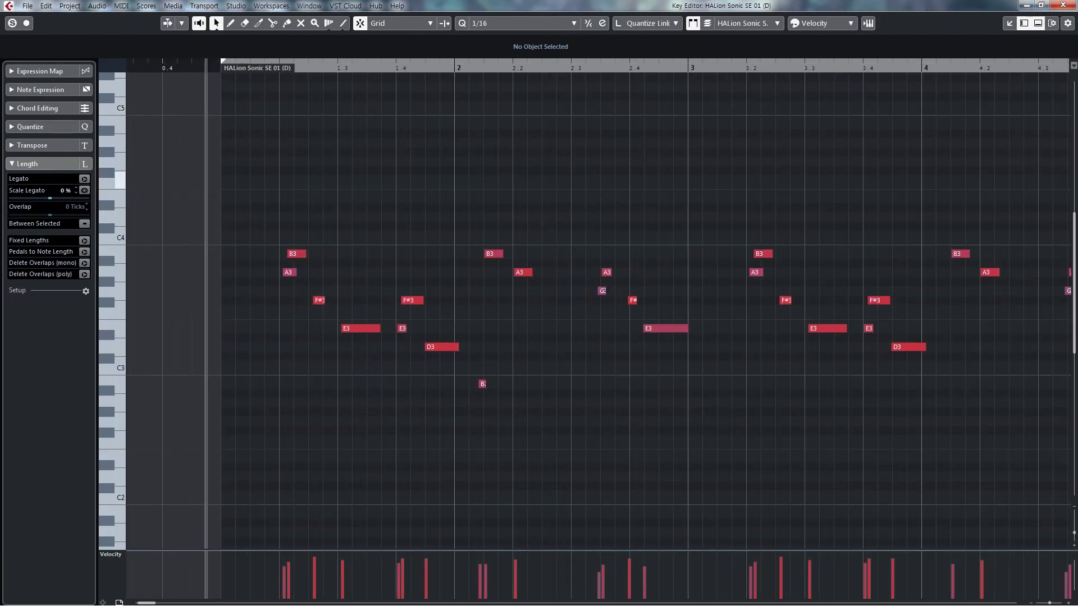
- Play the opening of the melody from bar 1 and examine its first notes A3, B3 and F#3
{"action": "key", "text": "space"}
{"action": "key", "text": "space"}
{"action": "left_click_drag", "start_coordinate": [301, 67], "coordinate": [226, 68]}
{"action": "key", "text": "space"}
{"action": "key", "text": "space"}
{"action": "left_click_drag", "start_coordinate": [331, 225], "coordinate": [420, 358]}
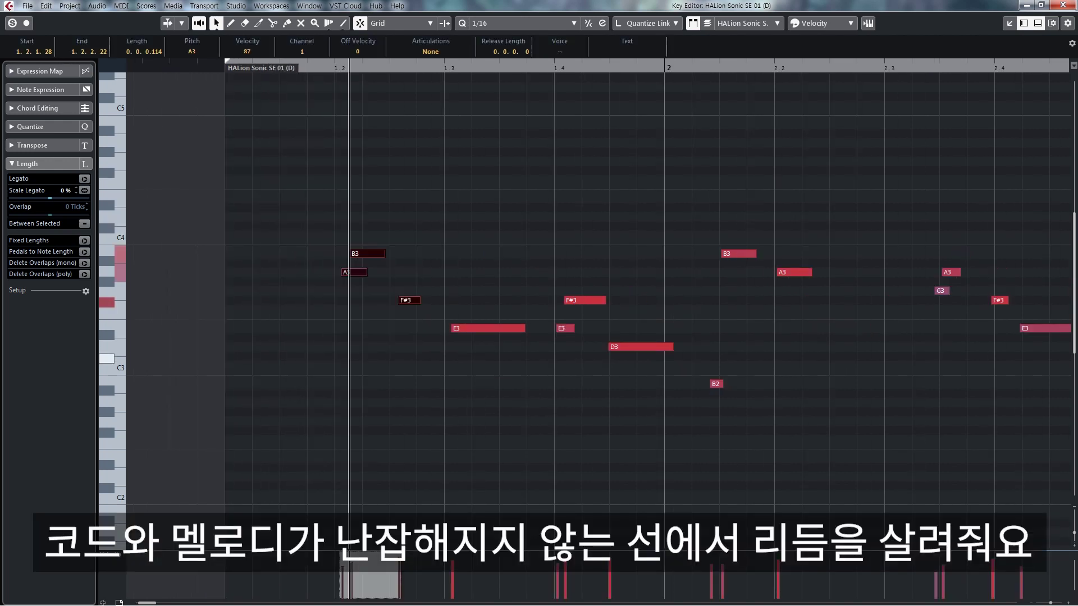
{"action": "left_click", "coordinate": [325, 152]}
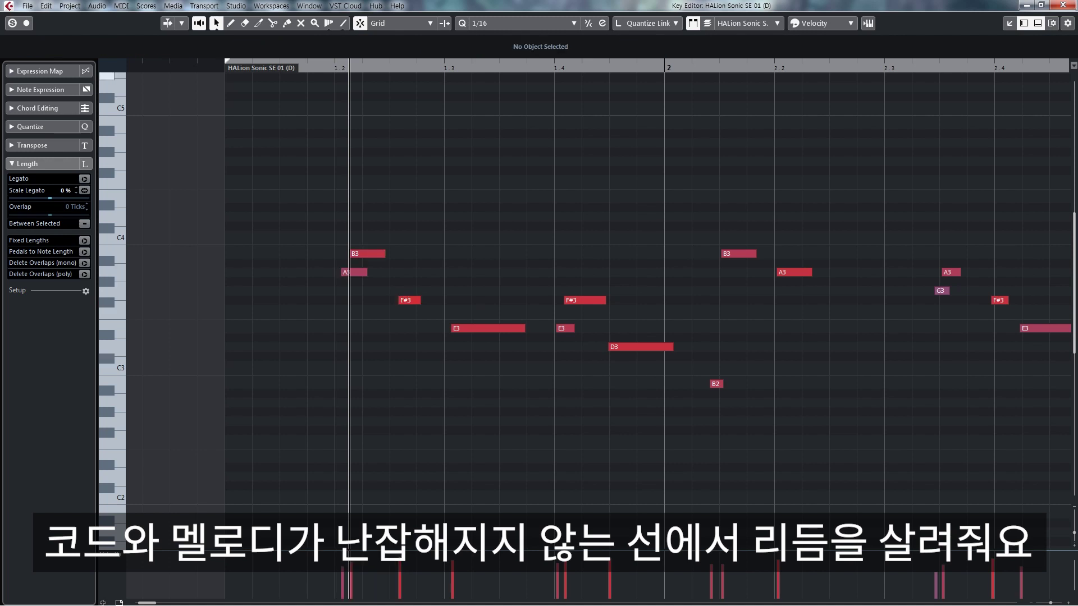
- Replay the melody from the start of bar 1 and examine how its off-grid notes form a groove across four bars
{"action": "left_click", "coordinate": [225, 68]}
{"action": "key", "text": "space"}
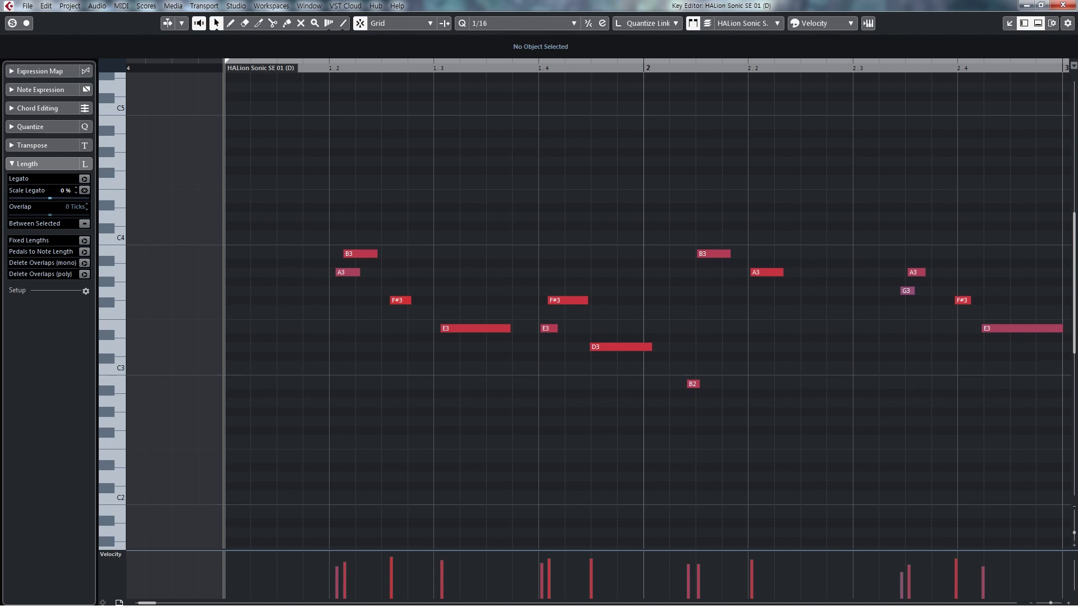
{"action": "key", "text": "space"}
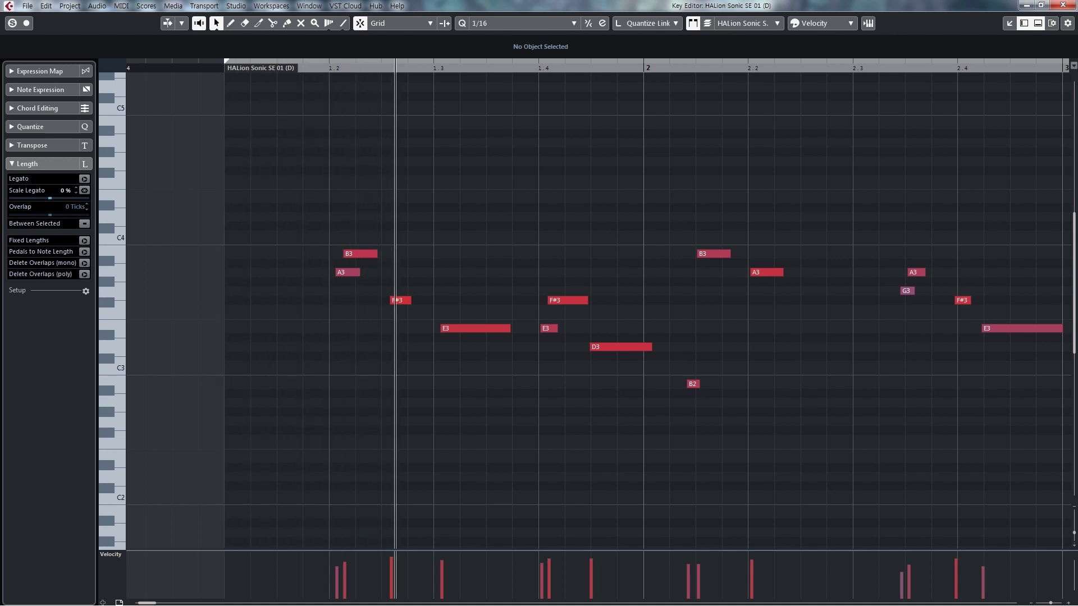
{"action": "key", "text": "space"}
{"action": "key", "text": "space"}
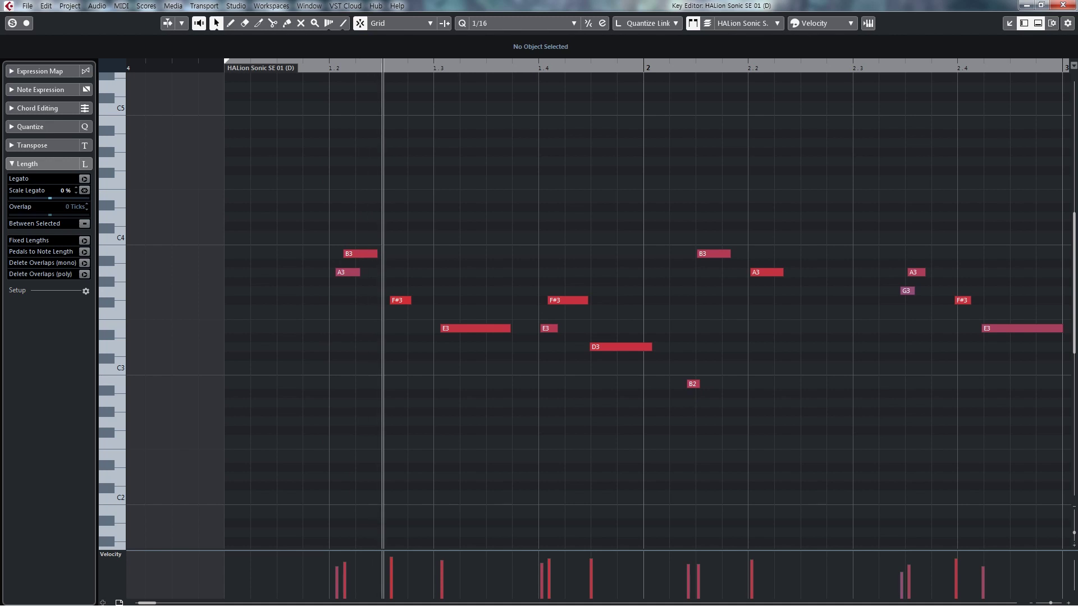
{"action": "key", "text": "g"}
{"action": "key", "text": "g"}
{"action": "key", "text": "g"}
{"action": "key", "text": "g"}
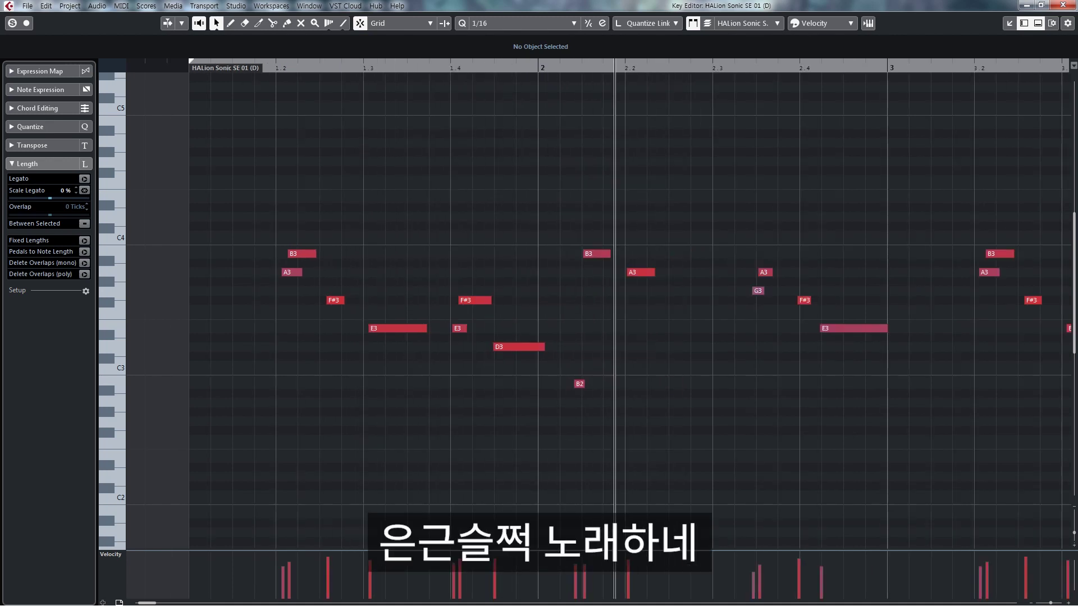
{"action": "key", "text": "g"}
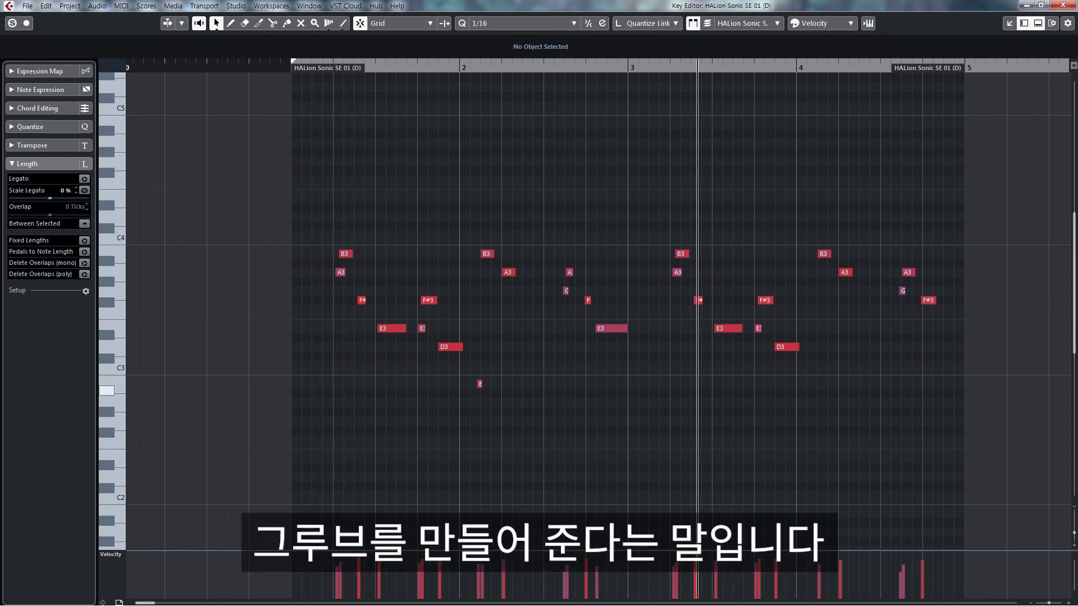
{"action": "key", "text": "g"}
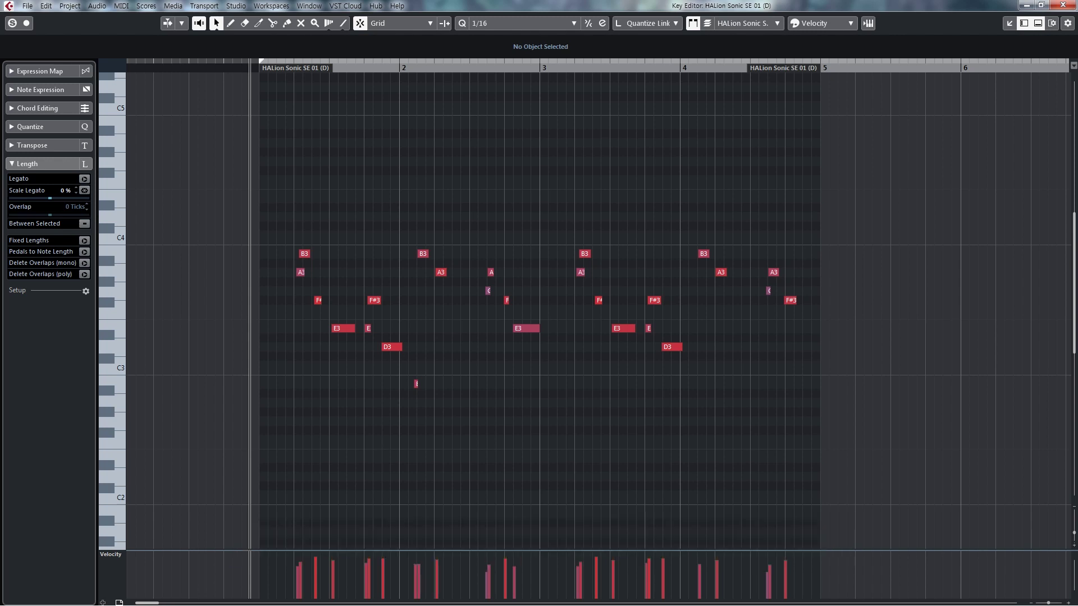
{"action": "key", "text": "h"}
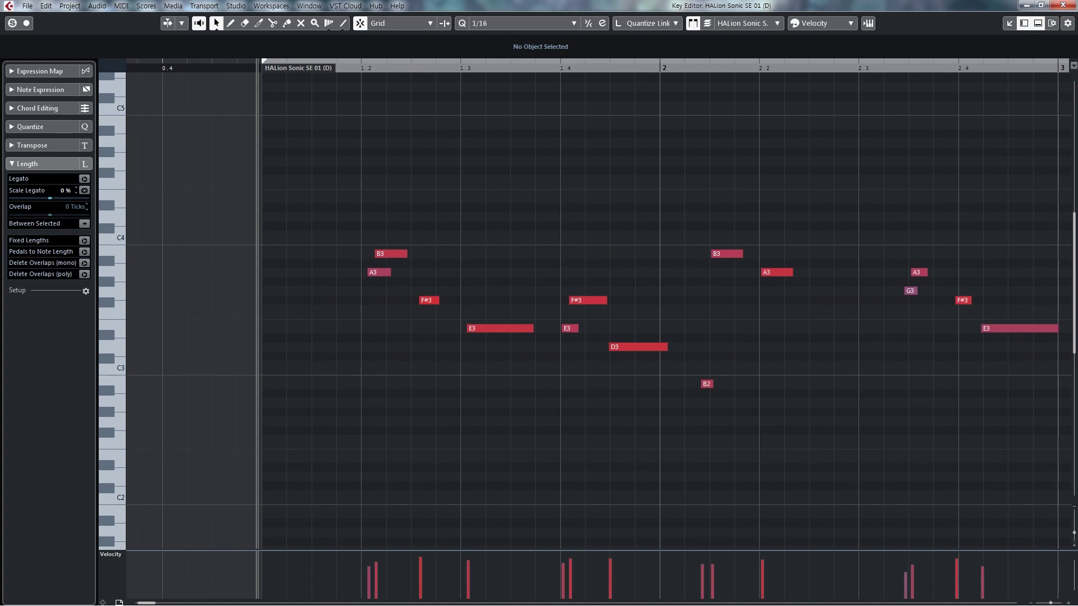
- Try to shift the first four melody notes, A3, B3, F#3 and E3, onto the 1/16 grid and play them
{"action": "left_click_drag", "start_coordinate": [376, 272], "coordinate": [370, 272]}
{"action": "left_click_drag", "start_coordinate": [391, 253], "coordinate": [403, 253]}
{"action": "left_click", "coordinate": [429, 301]}
{"action": "left_click_drag", "start_coordinate": [429, 300], "coordinate": [421, 300]}
{"action": "left_click_drag", "start_coordinate": [480, 329], "coordinate": [475, 328]}
{"action": "left_click", "coordinate": [474, 394]}
{"action": "key", "text": "space"}
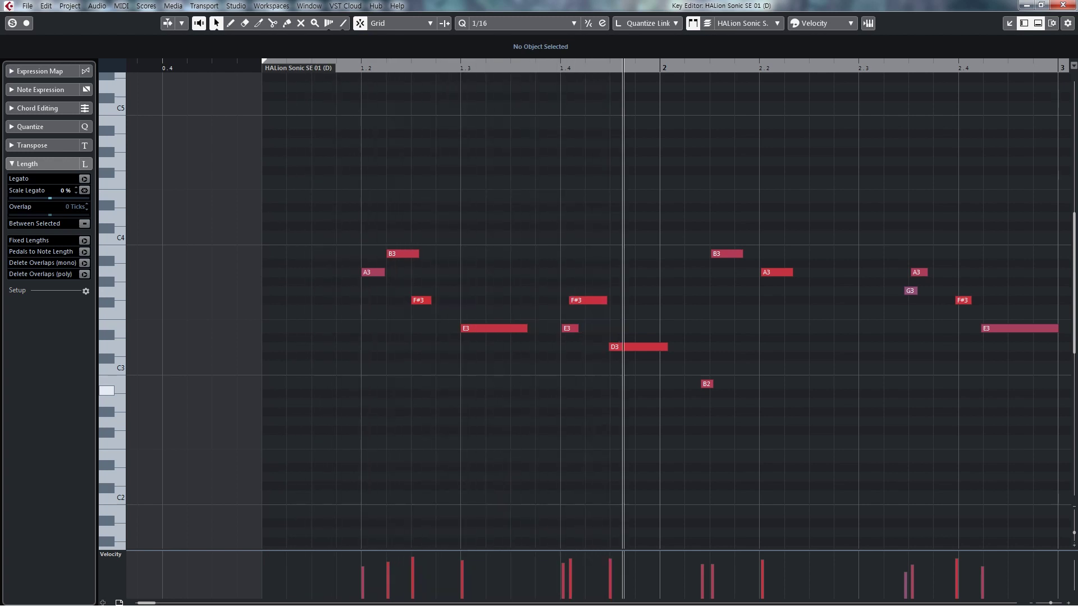
- Undo the four note shifts and replay the melody with its original timing from just before bar 1
{"action": "key", "text": "ctrl+z"}
{"action": "key", "text": "ctrl+z"}
{"action": "key", "text": "ctrl+z"}
{"action": "key", "text": "ctrl+z"}
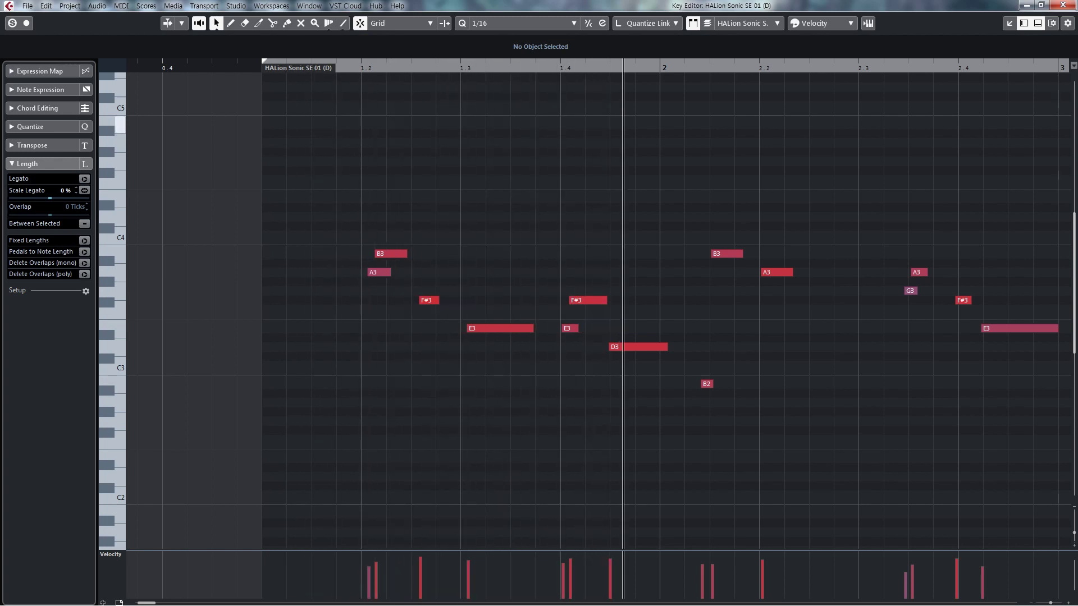
{"action": "left_click", "coordinate": [257, 67]}
{"action": "key", "text": "space"}
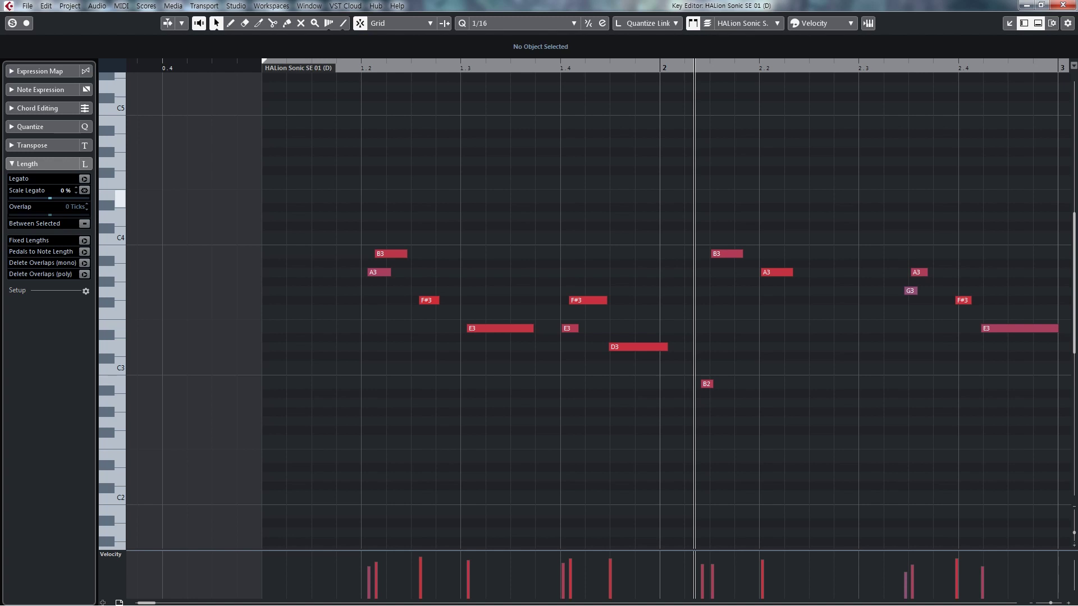
- Try to quantize the long E3 melody note near beat 1.3 to 1/16
{"action": "left_click_drag", "start_coordinate": [650, 66], "coordinate": [663, 99]}
{"action": "left_click_drag", "start_coordinate": [725, 359], "coordinate": [725, 421]}
{"action": "key", "text": "g"}
{"action": "key", "text": "g"}
{"action": "left_click", "coordinate": [410, 328]}
{"action": "left_click", "coordinate": [410, 339]}
{"action": "left_click", "coordinate": [249, 67]}
{"action": "left_click", "coordinate": [410, 328]}
{"action": "key", "text": "q"}
- Try quantizing the D3 note after beat 1.4 and the B3 and A3 notes in bar 2 to 1/16
{"action": "left_click", "coordinate": [573, 347]}
{"action": "key", "text": "q"}
{"action": "left_click", "coordinate": [653, 385]}
{"action": "key", "text": "q"}
{"action": "key", "text": "ctrl+z"}
{"action": "left_click", "coordinate": [676, 254]}
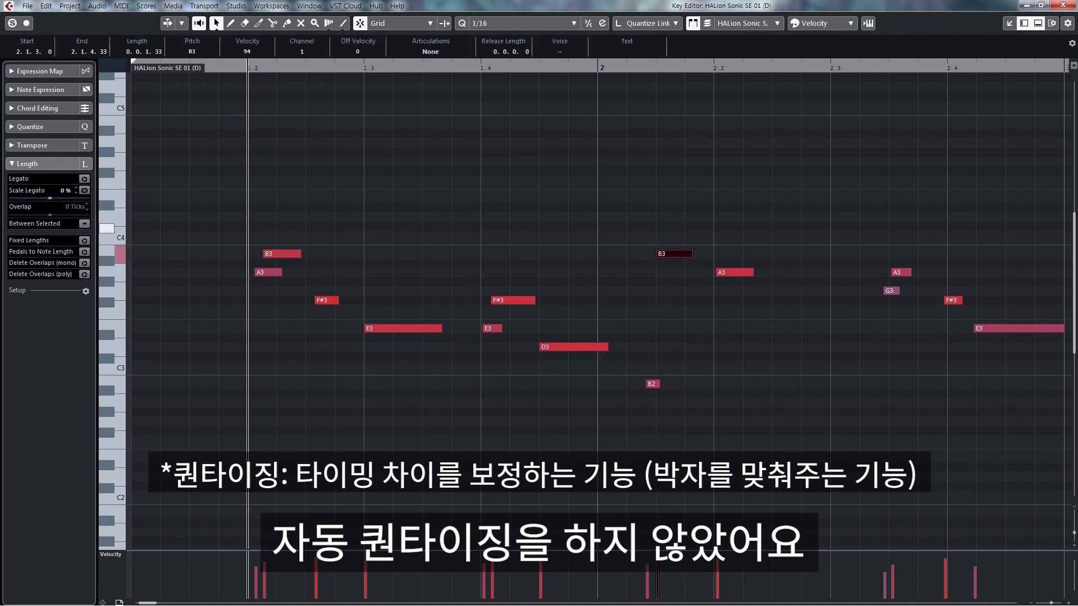
{"action": "left_click", "coordinate": [735, 273]}
{"action": "key", "text": "q"}
{"action": "left_click", "coordinate": [734, 388]}
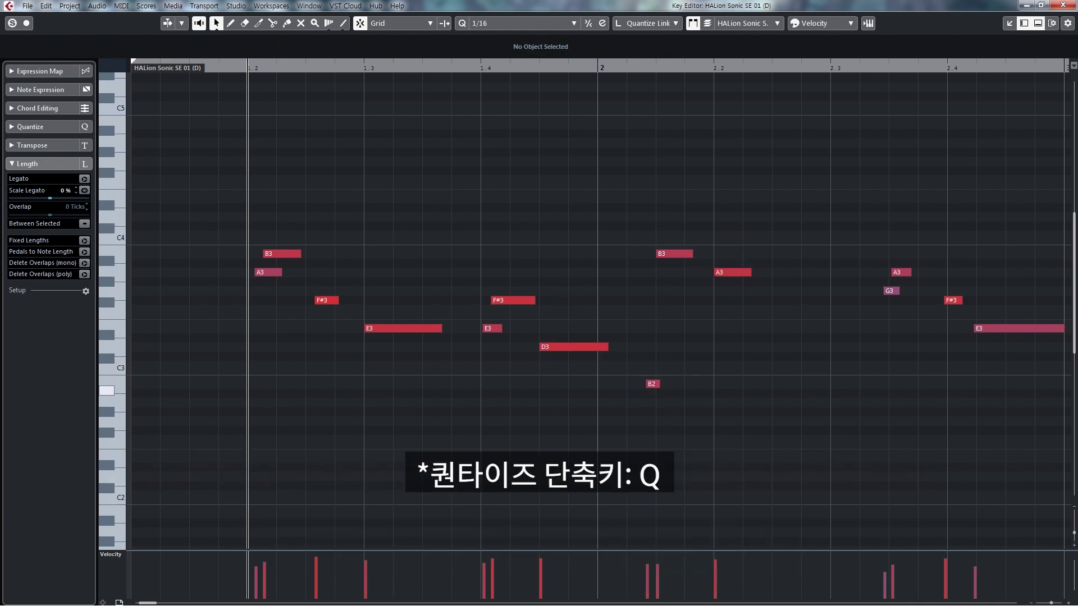
- Play the quantized melody notes, and undo the quantizing to restore their loose timing
{"action": "key", "text": "space"}
{"action": "key", "text": "ctrl+z"}
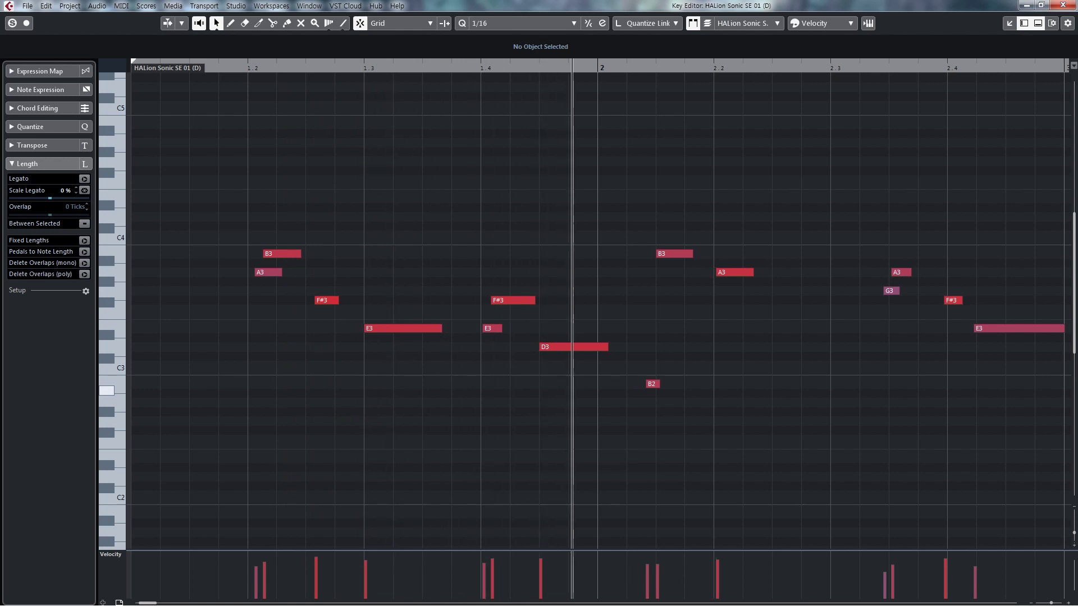
{"action": "key", "text": "ctrl+z"}
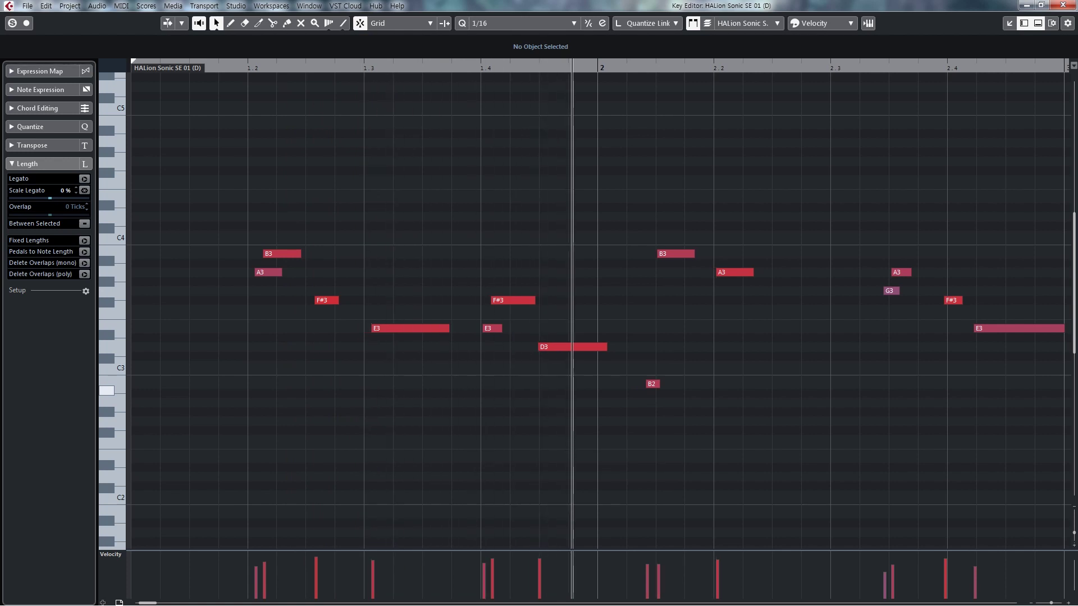
{"action": "key", "text": "ctrl+shift+z"}
{"action": "key", "text": "ctrl+z"}
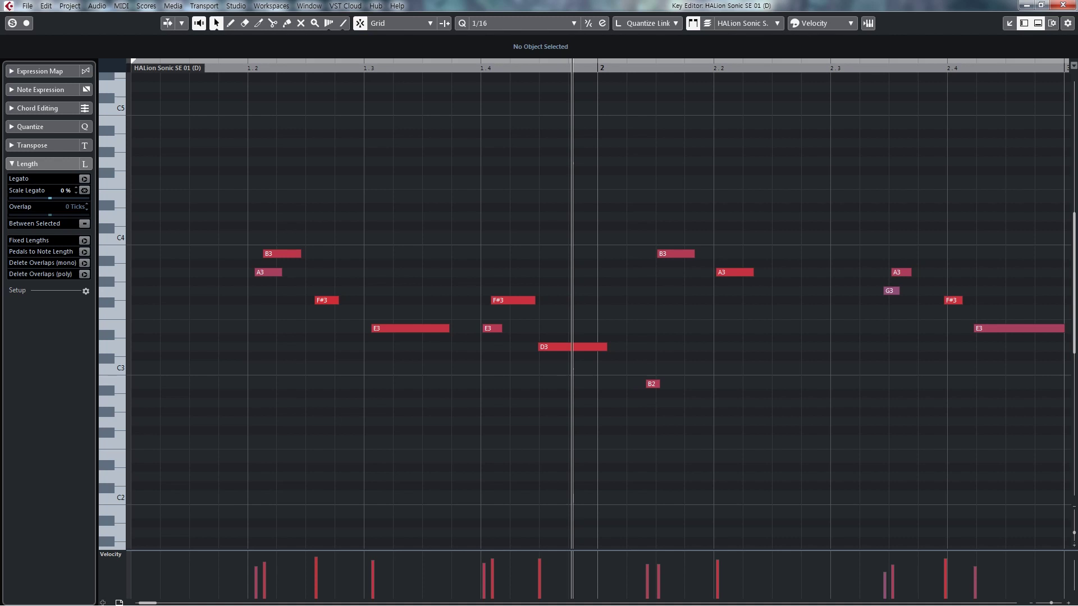
- Play the unquantized melody from the start of bar 1 and examine its relaxed timing
{"action": "left_click", "coordinate": [241, 68]}
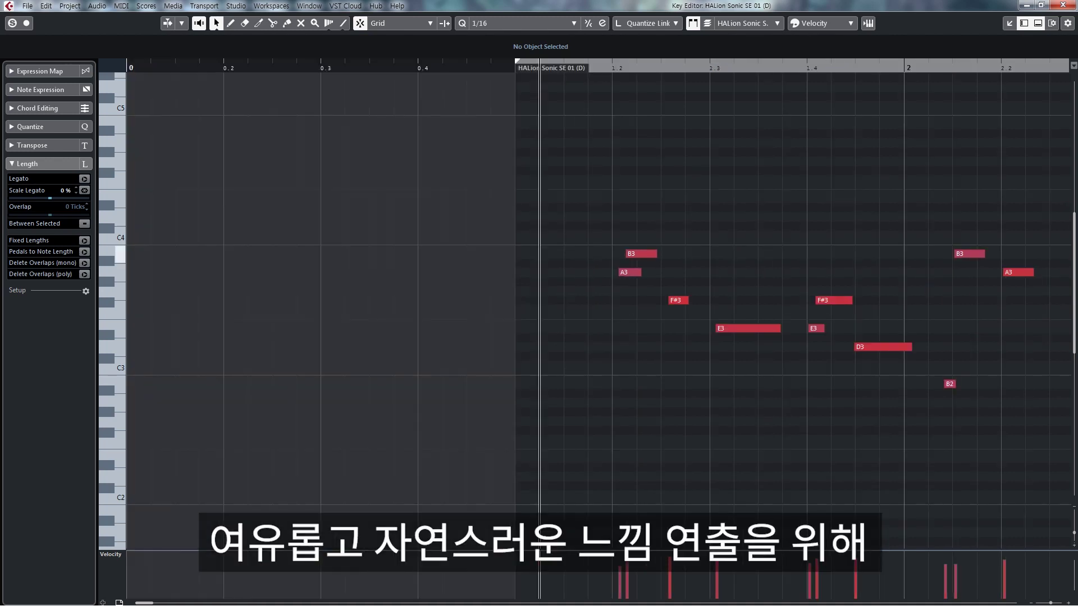
{"action": "left_click", "coordinate": [516, 67]}
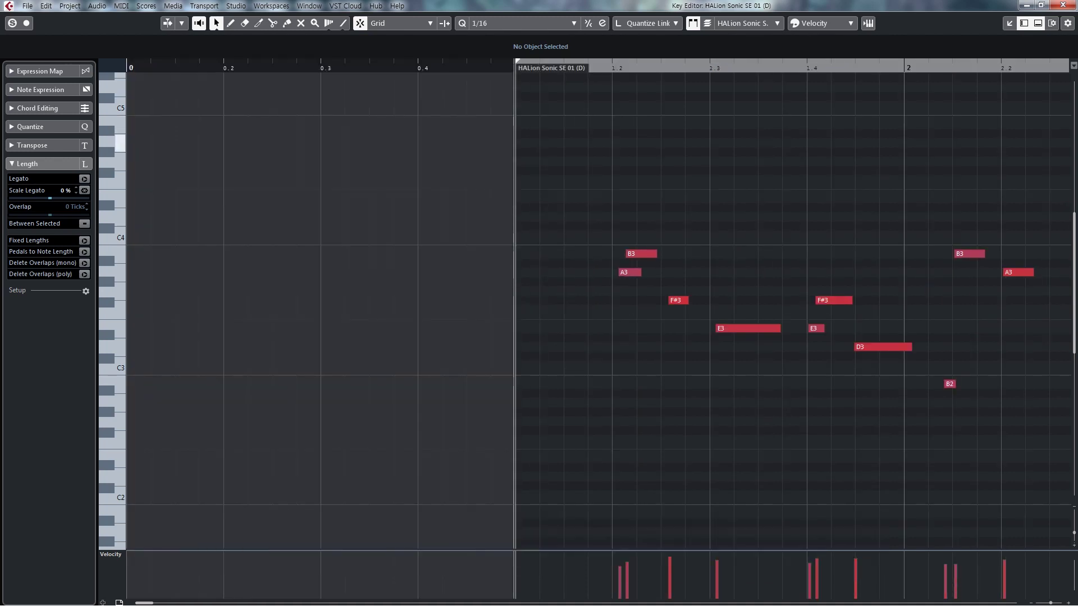
{"action": "key", "text": "g"}
{"action": "key", "text": "space"}
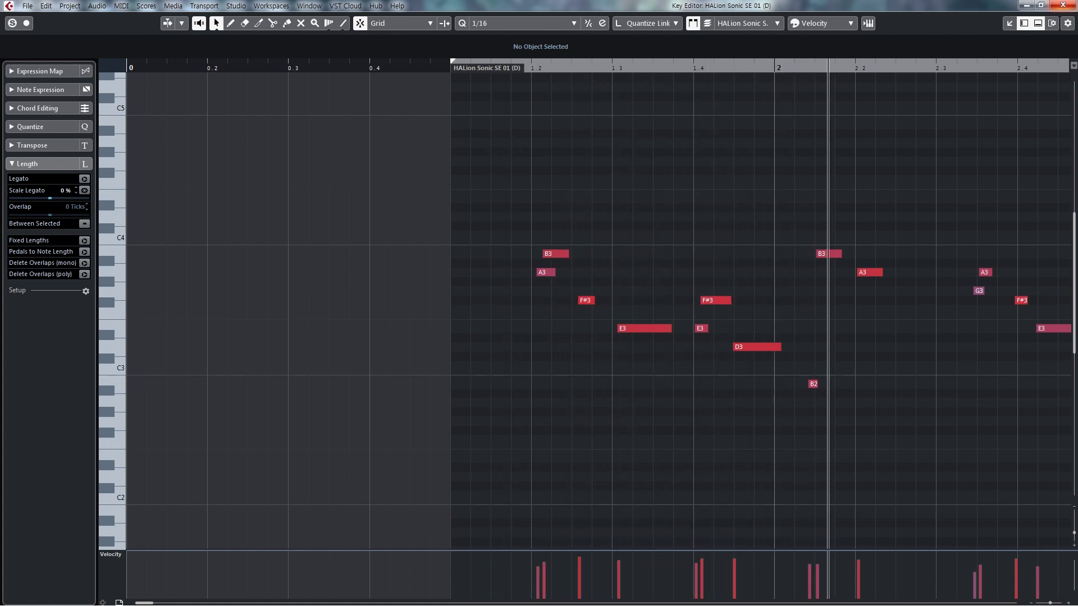
{"action": "key", "text": "g"}
{"action": "key", "text": "g"}
{"action": "key", "text": "g"}
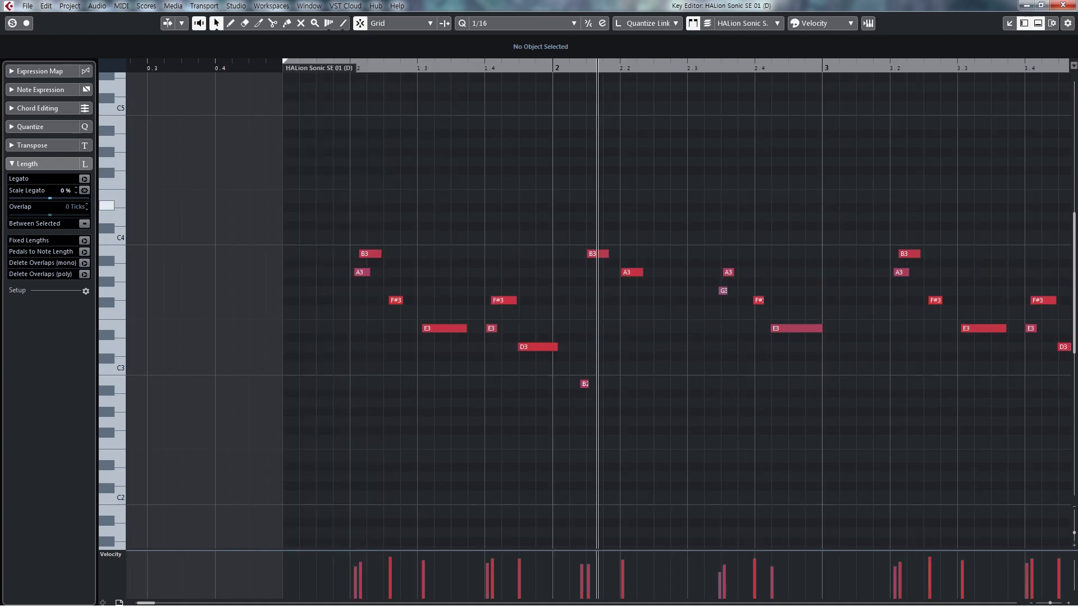
- Close the melody editor and open the HALion Sonic SE 01 chord event in the Key Editor, showing all eight bars
{"action": "left_click", "coordinate": [1063, 5]}
{"action": "double_click", "coordinate": [427, 168]}
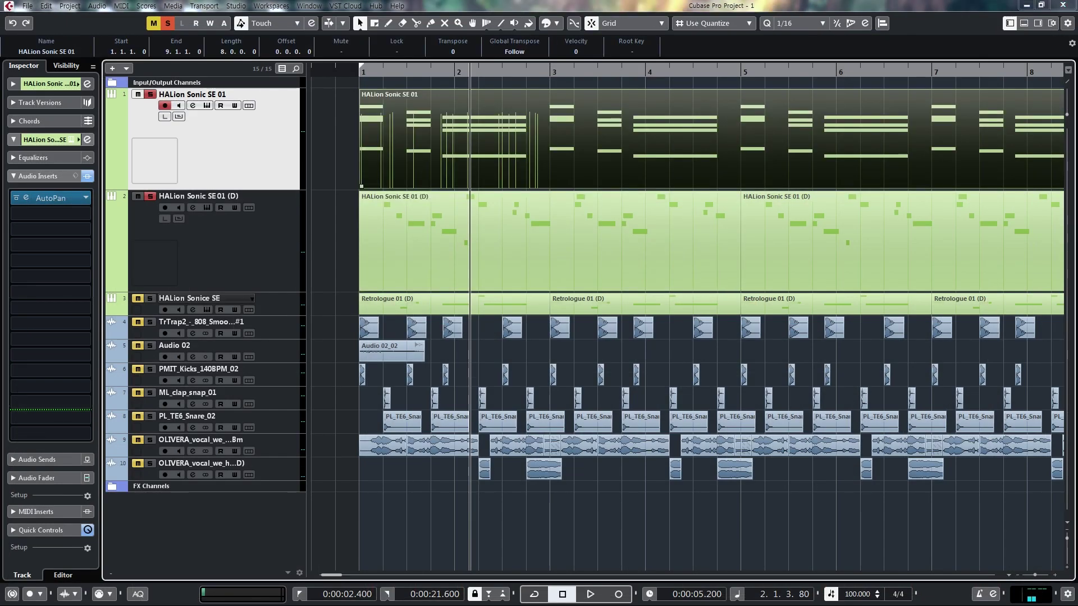
{"action": "key", "text": "g"}
{"action": "left_click", "coordinate": [247, 63]}
{"action": "key", "text": "h"}
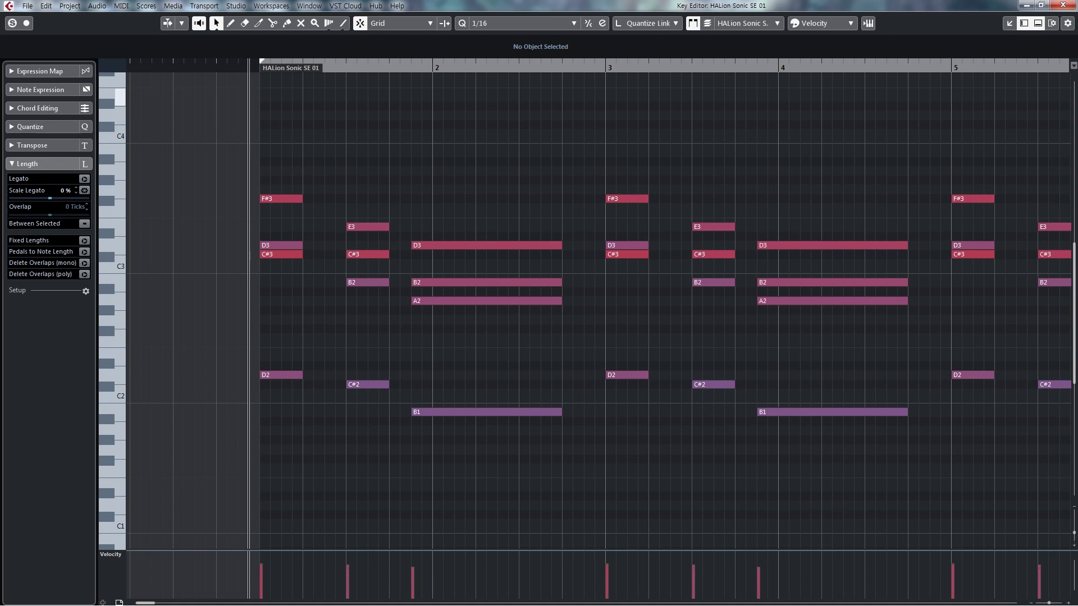
{"action": "key", "text": "h"}
{"action": "key", "text": "h"}
{"action": "key", "text": "g"}
{"action": "key", "text": "g"}
{"action": "key", "text": "g"}
{"action": "key", "text": "g"}
{"action": "key", "text": "g"}
{"action": "key", "text": "g"}
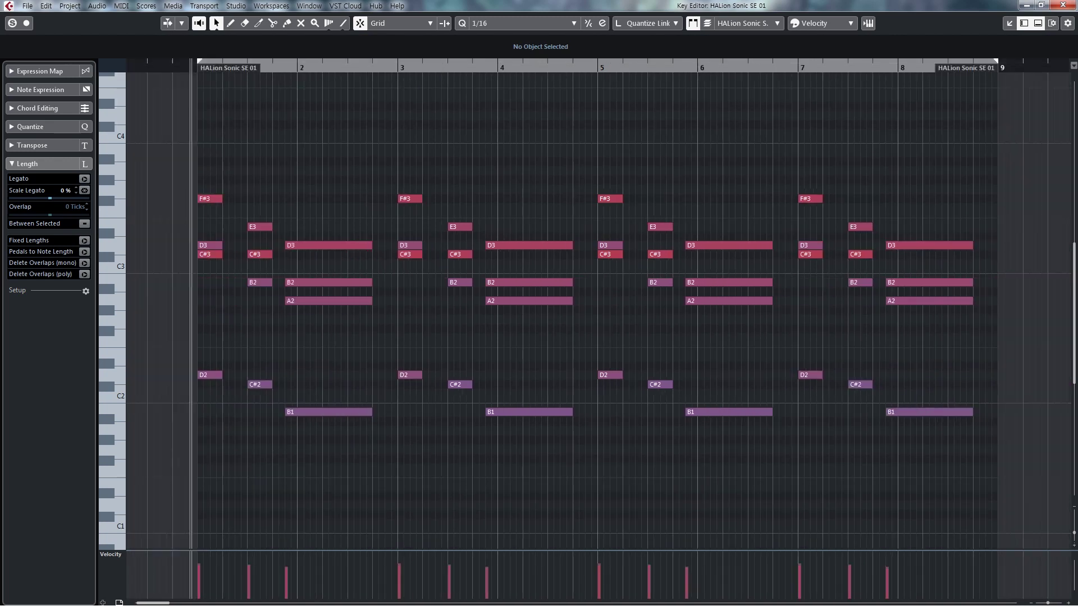
- Examine the C#3, F#3 and D3 notes of the first chord and play the chords from just before bar 1
{"action": "left_click_drag", "start_coordinate": [205, 65], "coordinate": [197, 121]}
{"action": "left_click", "coordinate": [264, 254]}
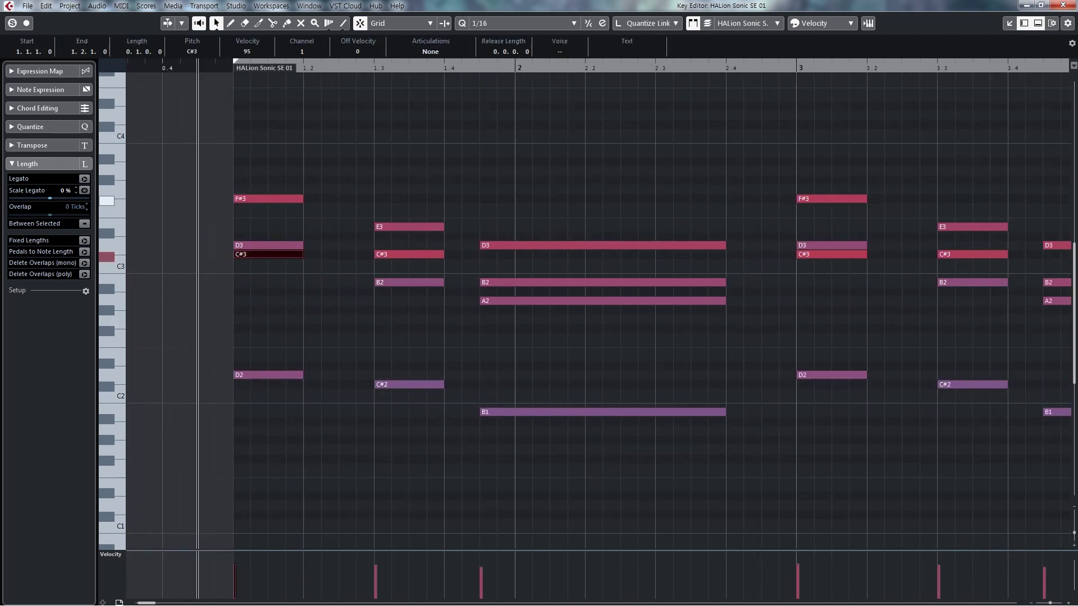
{"action": "left_click", "coordinate": [266, 199]}
{"action": "left_click", "coordinate": [266, 246]}
{"action": "left_click", "coordinate": [269, 470]}
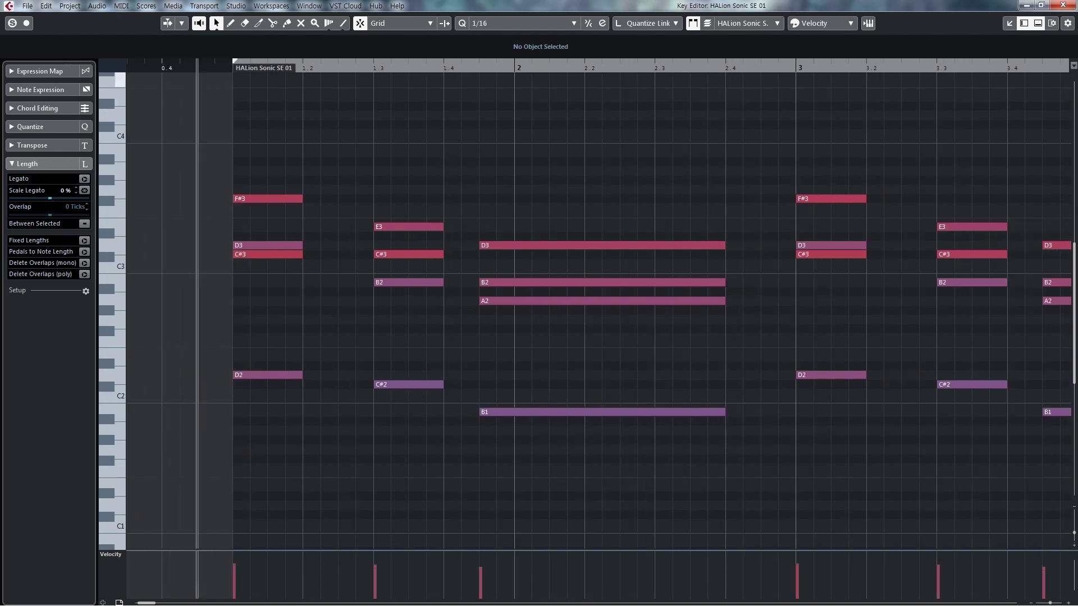
{"action": "key", "text": "space"}
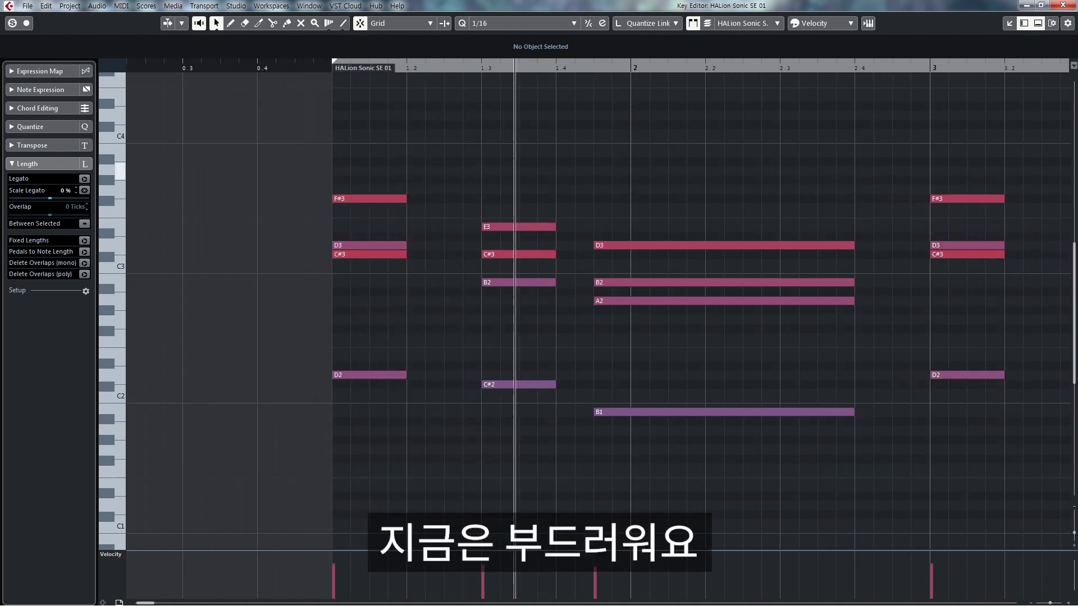
- Try raising the velocity of all four notes in the first chord and play the chords
{"action": "mouse_move", "coordinate": [429, 137]}
{"action": "left_mouse_down"}
{"action": "mouse_move", "coordinate": [325, 321]}
{"action": "mouse_move", "coordinate": [350, 376]}
{"action": "left_mouse_up"}
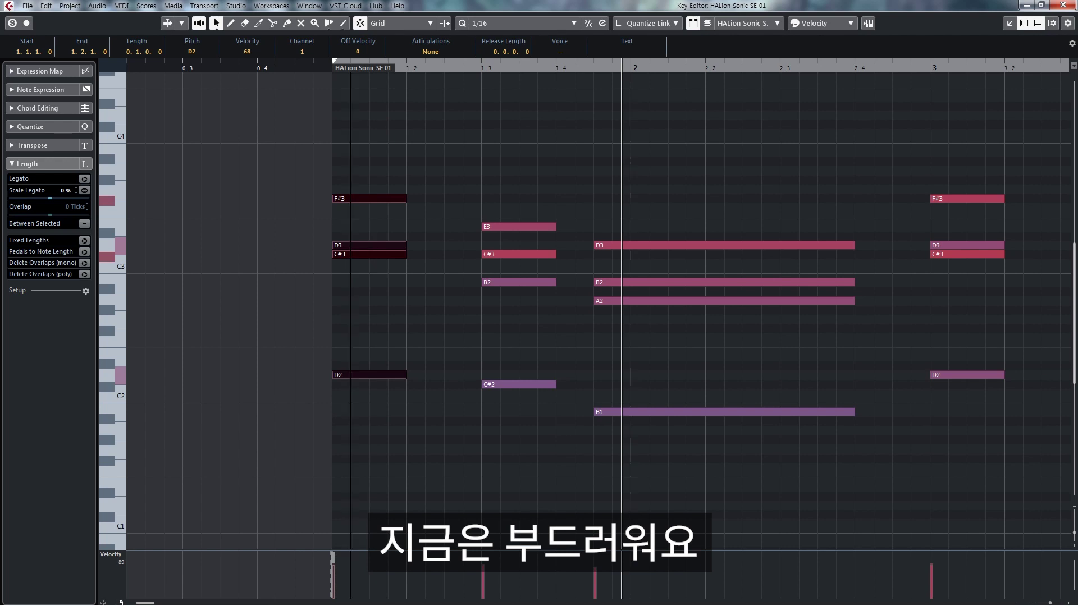
{"action": "left_click", "coordinate": [342, 394]}
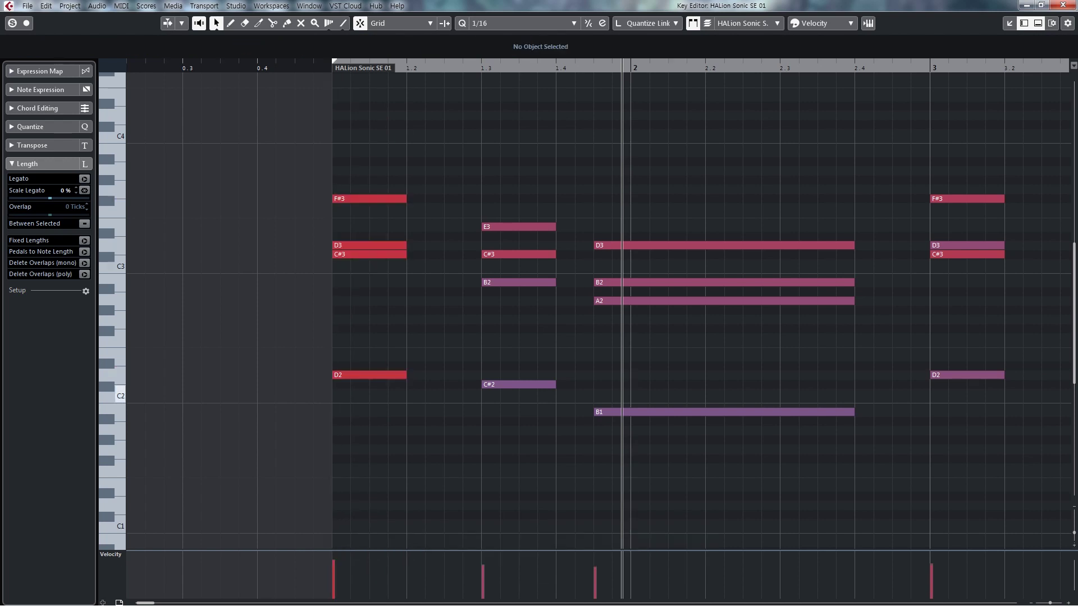
{"action": "key", "text": "space"}
{"action": "left_click", "coordinate": [324, 65]}
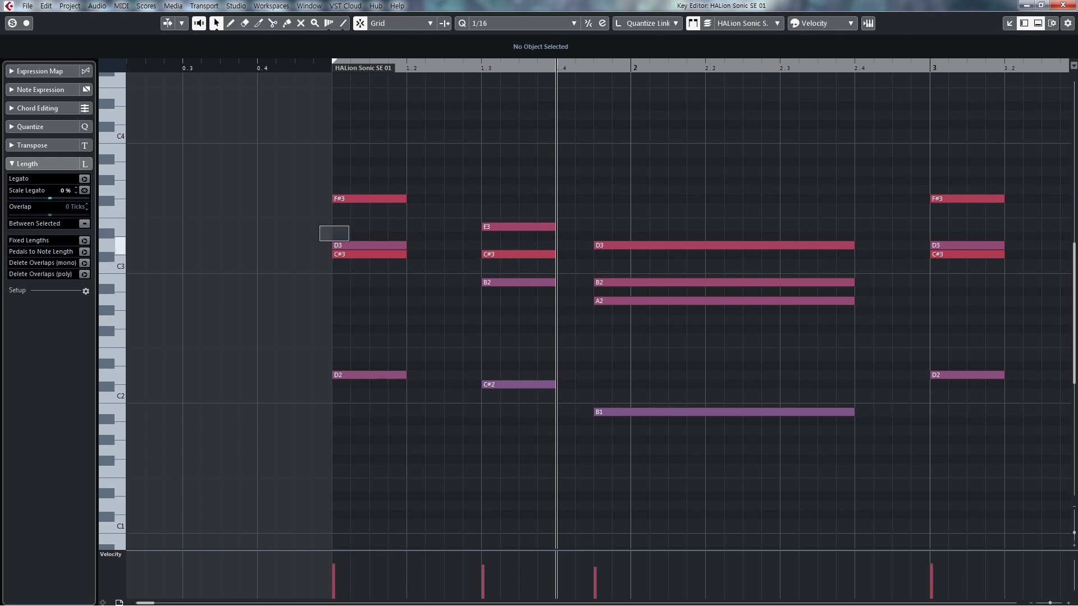
- Try a velocity of 106 on the first chord's F#3 only and play the chords from beat 0.4
{"action": "left_click", "coordinate": [337, 199]}
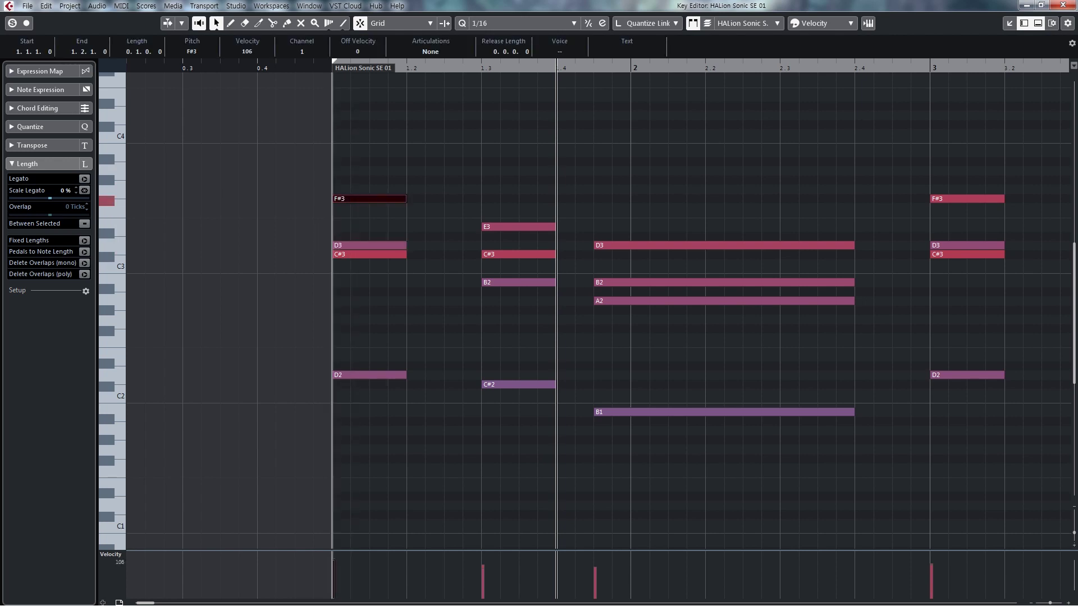
{"action": "left_click", "coordinate": [359, 245]}
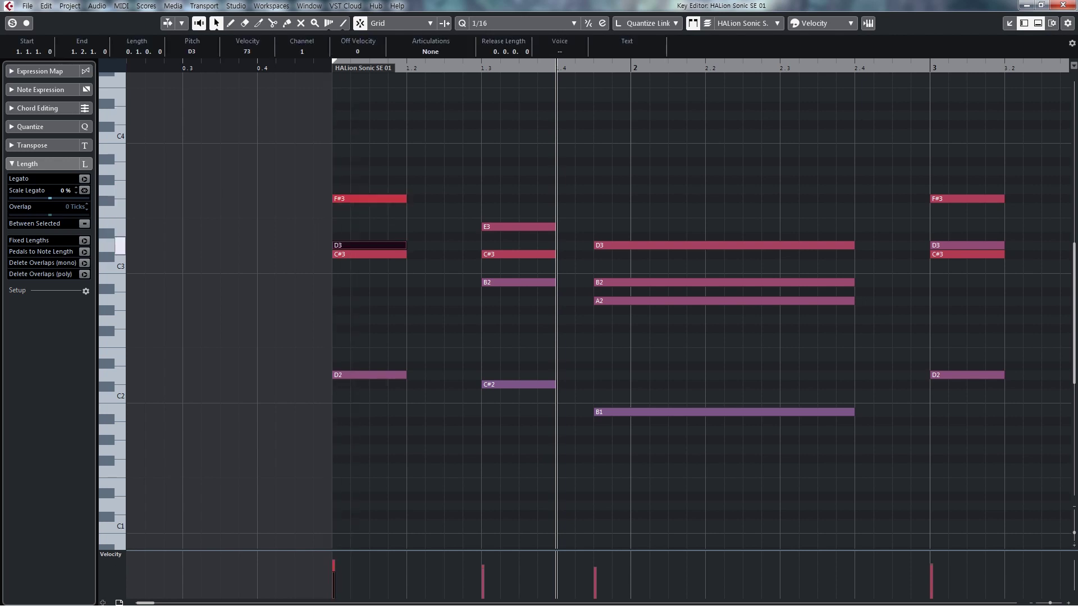
{"action": "left_click", "coordinate": [360, 199]}
{"action": "left_click", "coordinate": [257, 66]}
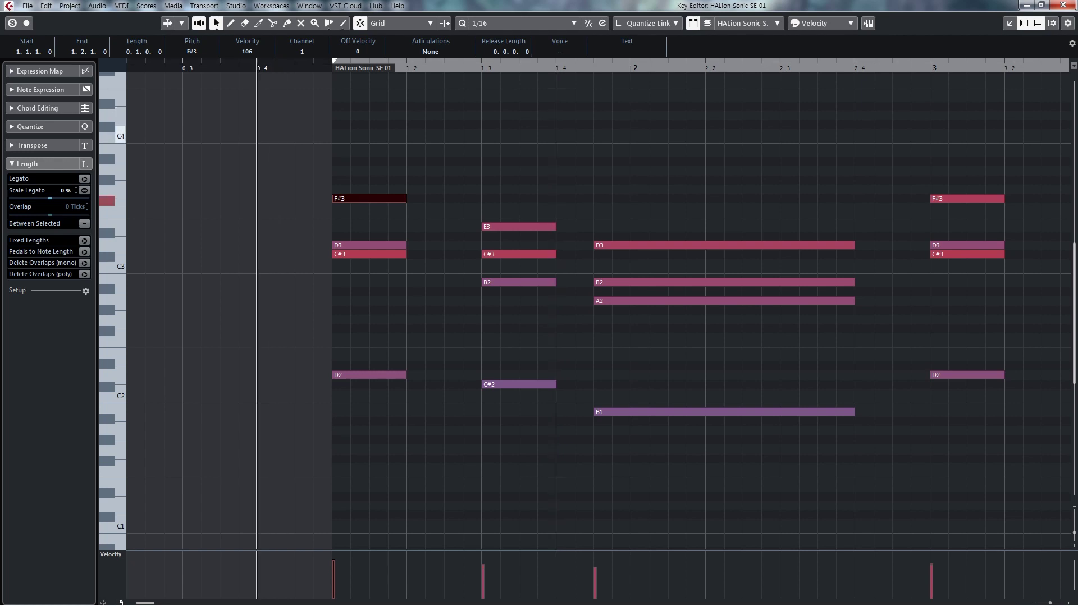
{"action": "key", "text": "space"}
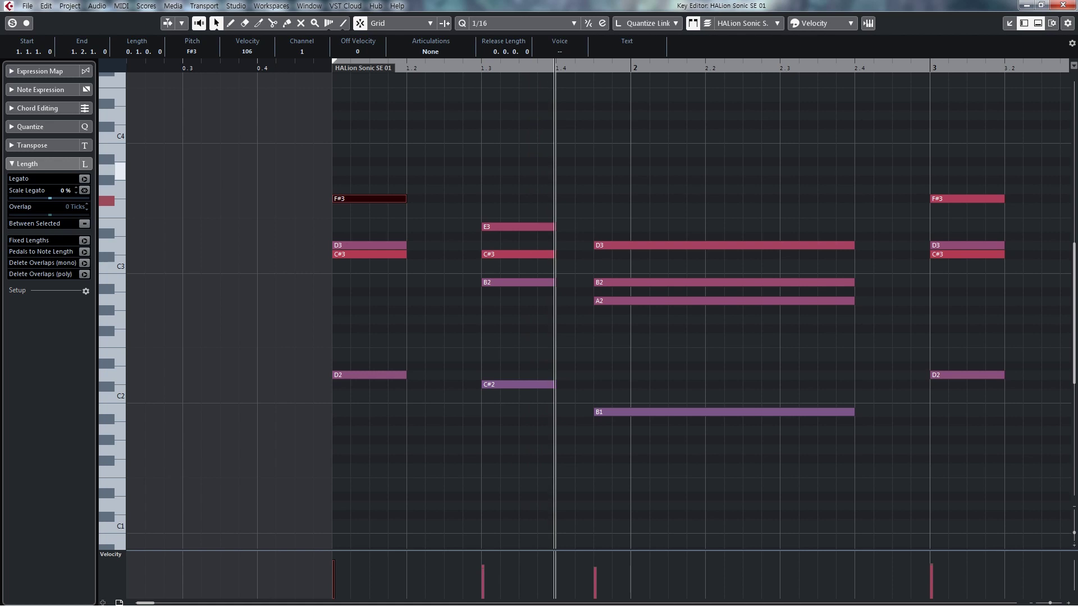
- Try raising the velocities of the first three chords together and play them from before bar 1
{"action": "left_click_drag", "start_coordinate": [293, 147], "coordinate": [651, 419]}
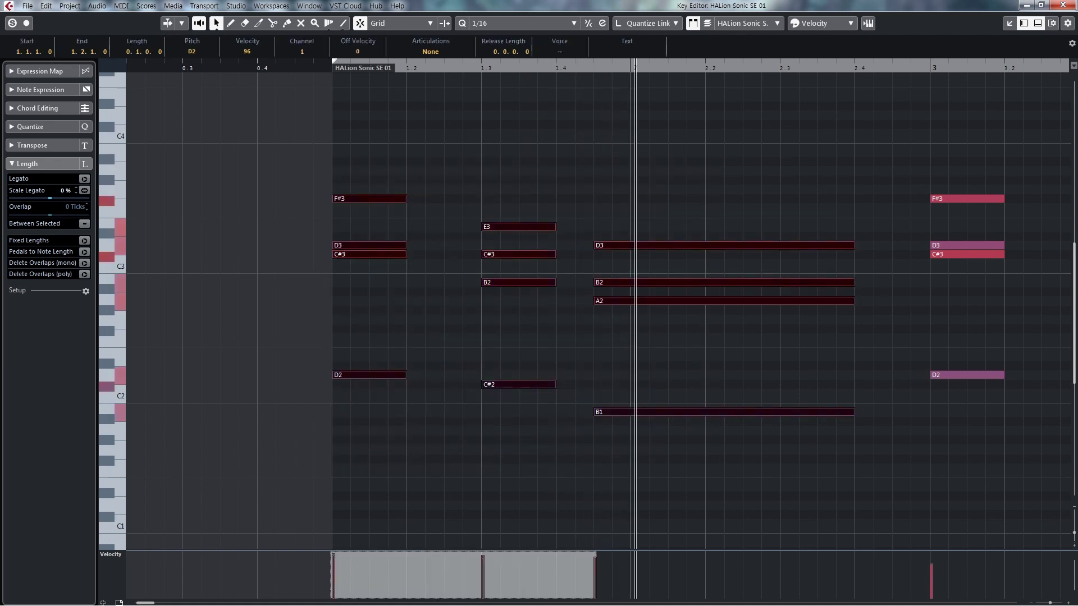
{"action": "left_click", "coordinate": [315, 134]}
{"action": "left_click", "coordinate": [240, 66]}
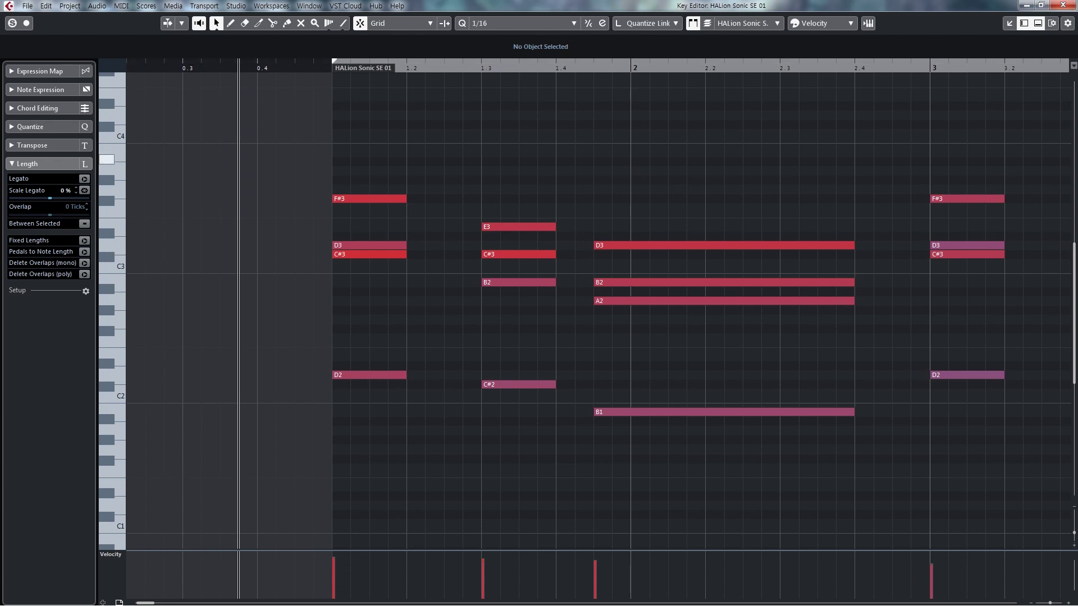
{"action": "key", "text": "space"}
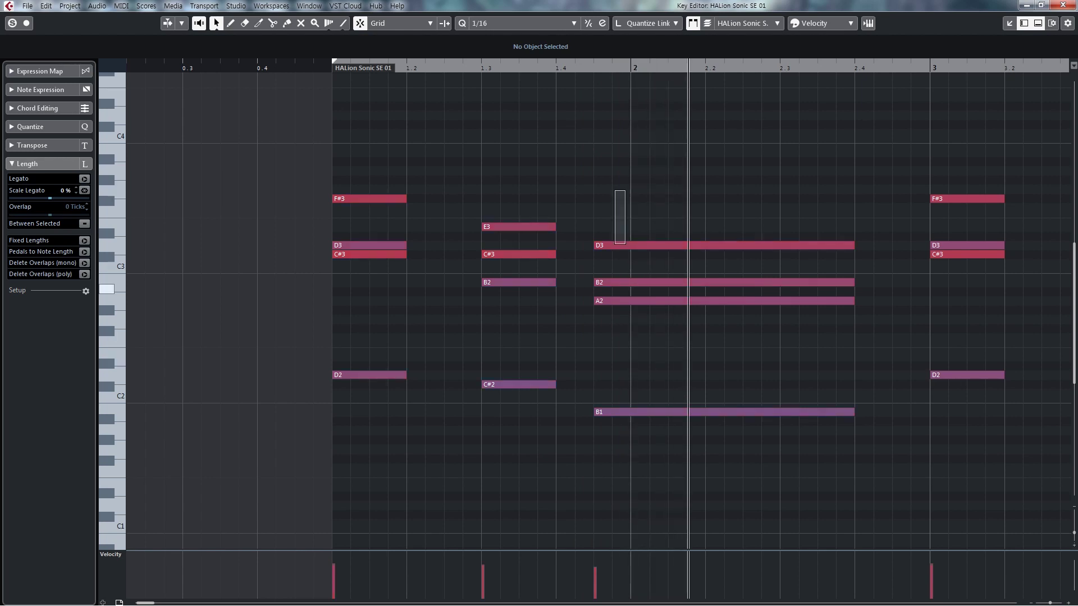
- Select the third chord briefly and replay the chords at their original softer velocities from before bar 1
{"action": "left_click_drag", "start_coordinate": [625, 244], "coordinate": [661, 489]}
{"action": "left_click", "coordinate": [652, 155]}
{"action": "key", "text": "space"}
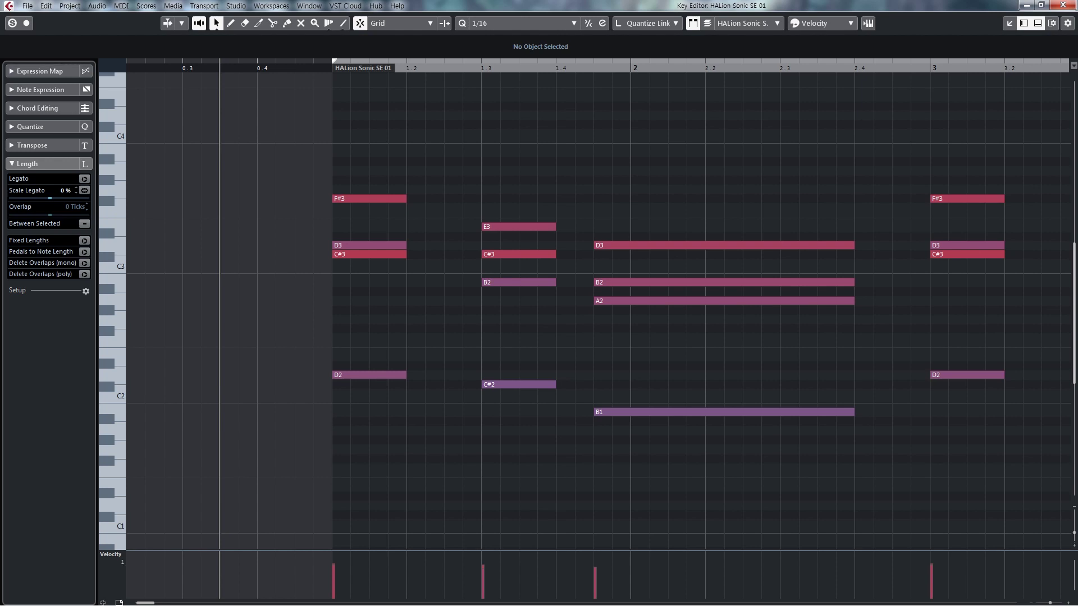
{"action": "key", "text": "space"}
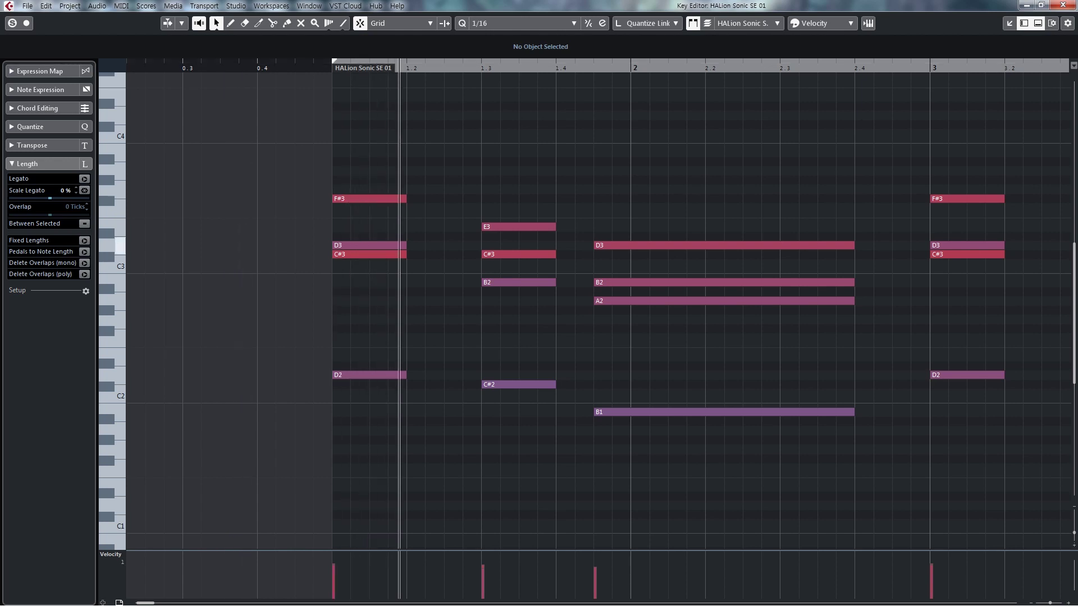
{"action": "key", "text": "space"}
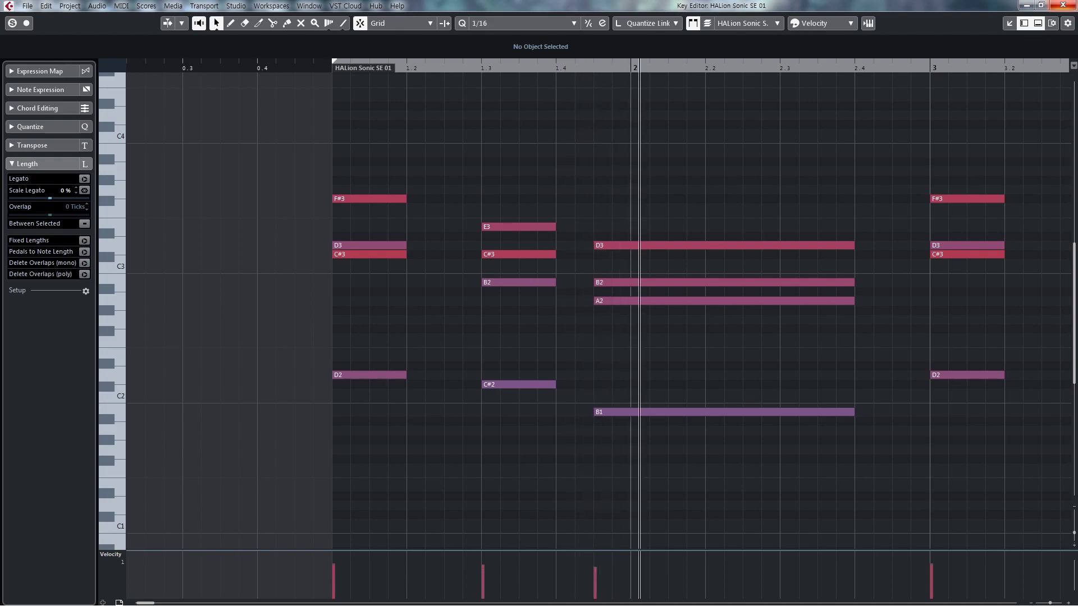
- Reopen the HALion Sonic SE 01 (D) melody event in the Key Editor and start playback before bar 1
{"action": "key", "text": "Return"}
{"action": "key", "text": "KP_0"}
{"action": "key", "text": "Return"}
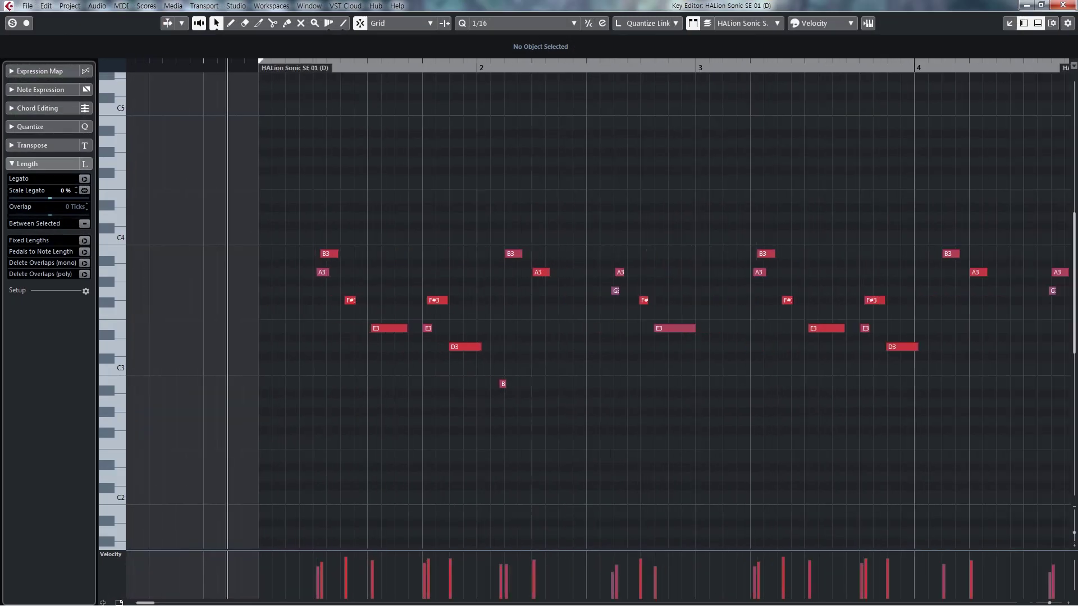
{"action": "key", "text": "space"}
{"action": "key", "text": "space"}
- Examine the first F#3 melody note's velocity and play the melody from the start of bar 1
{"action": "left_click_drag", "start_coordinate": [420, 275], "coordinate": [454, 347]}
{"action": "left_click_drag", "start_coordinate": [280, 67], "coordinate": [280, 84]}
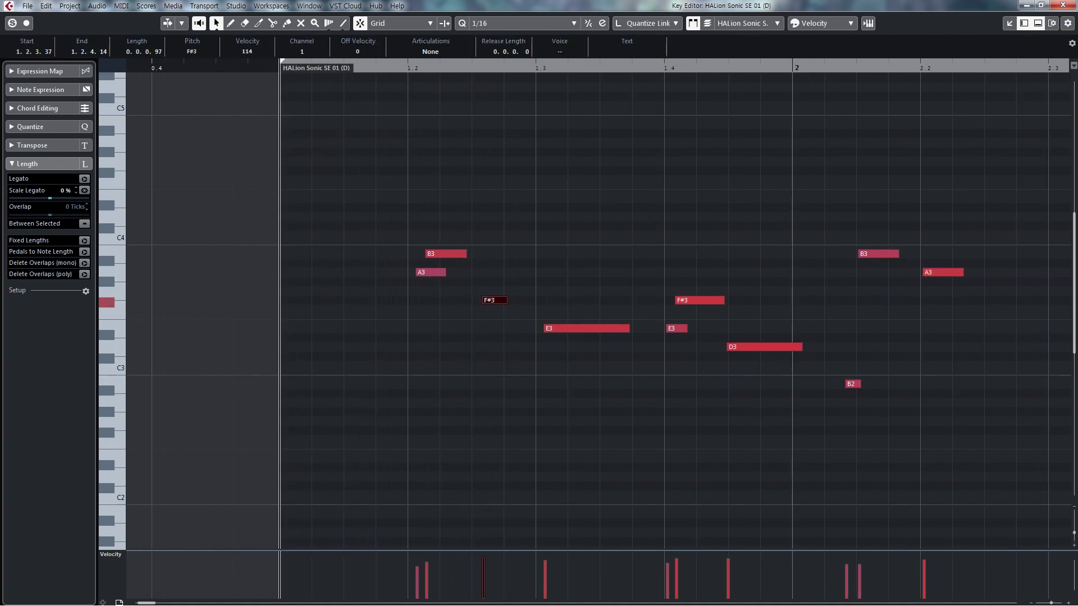
{"action": "left_click_drag", "start_coordinate": [479, 238], "coordinate": [525, 385]}
{"action": "left_click", "coordinate": [525, 385]}
{"action": "key", "text": "space"}
{"action": "key", "text": "space"}
- Lower the velocity of the first F#3 melody note to 84 and play the melody
{"action": "left_click_drag", "start_coordinate": [489, 243], "coordinate": [519, 335]}
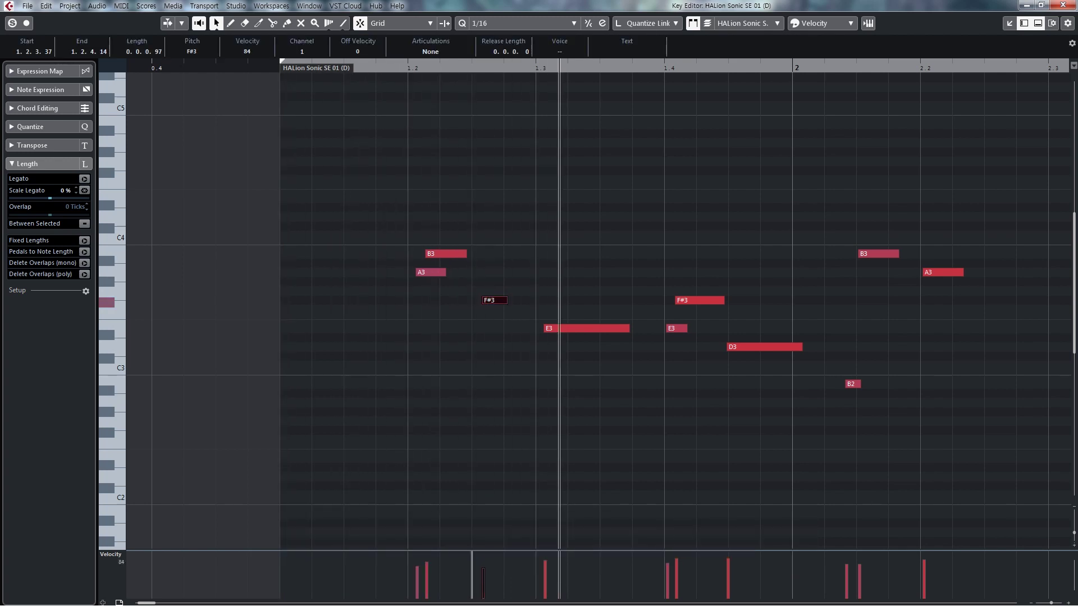
{"action": "left_click", "coordinate": [474, 466]}
{"action": "key", "text": "space"}
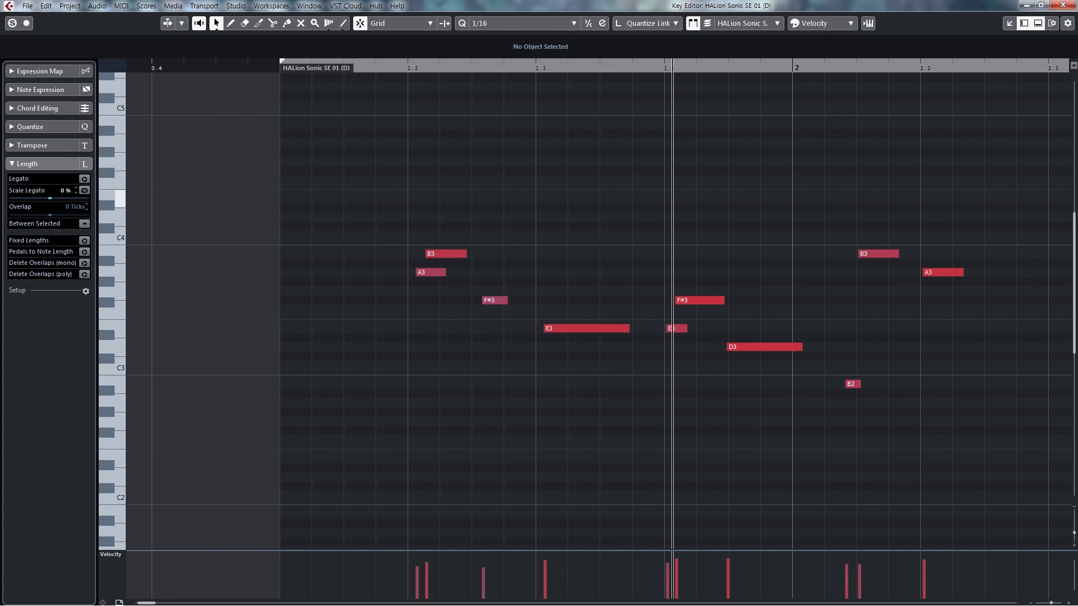
- Replay the melody from before bar 1 in the Key Editor and return to the project window
{"action": "left_click_drag", "start_coordinate": [194, 64], "coordinate": [151, 64]}
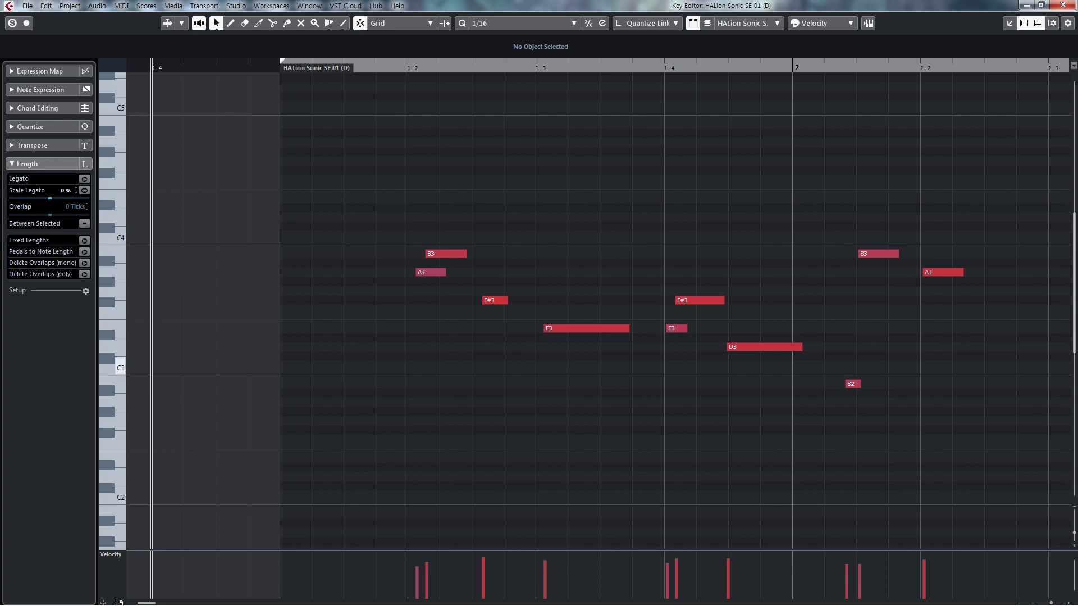
{"action": "scroll", "coordinate": [599, 424], "scroll_direction": "down", "scroll_amount": 3}
{"action": "left_click_drag", "start_coordinate": [401, 67], "coordinate": [391, 85]}
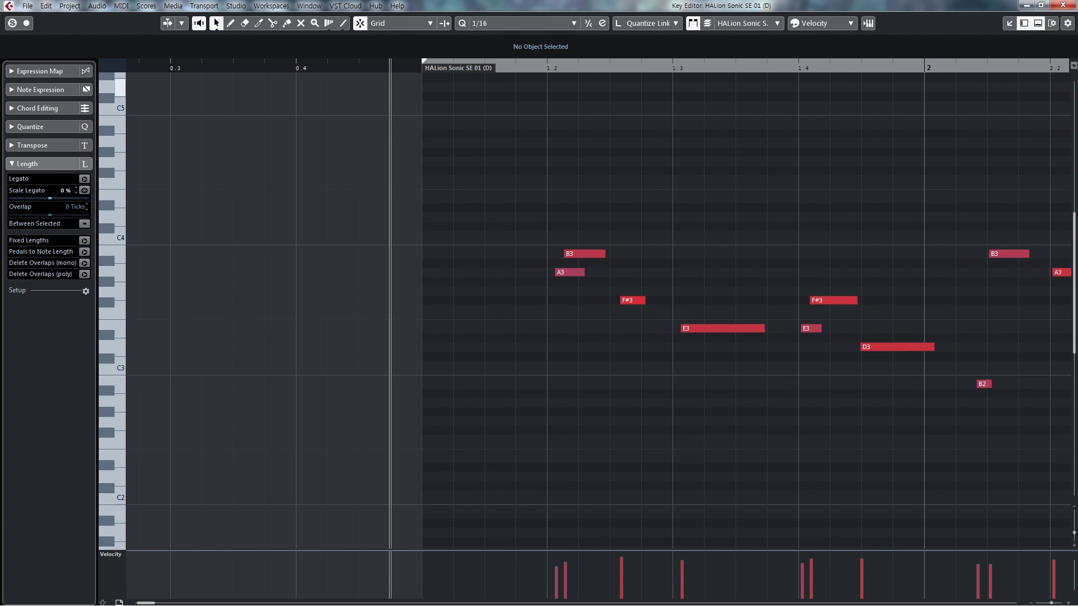
{"action": "key", "text": "space"}
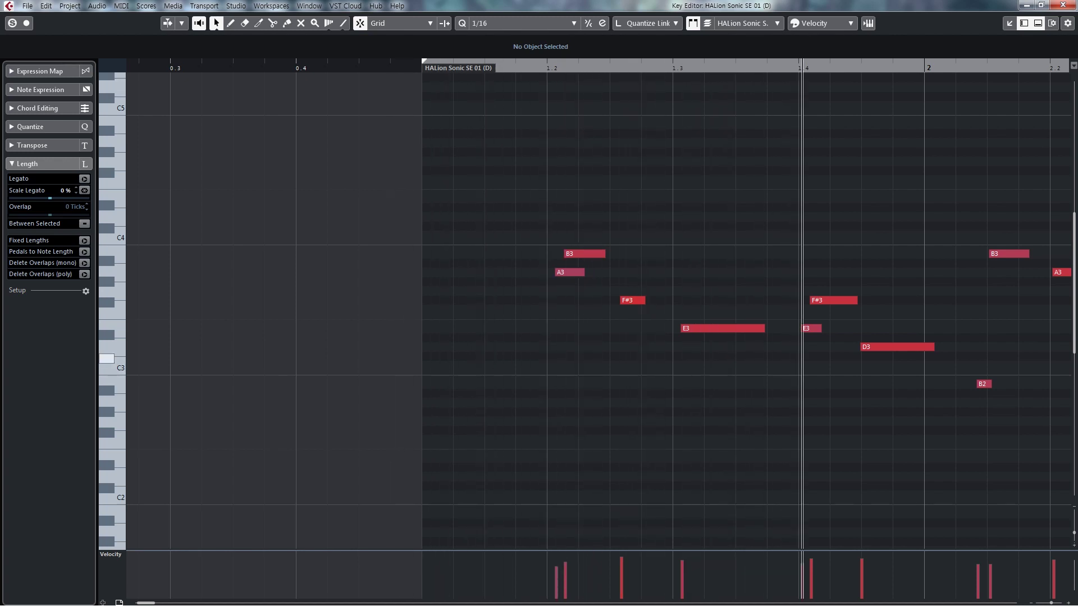
{"action": "key", "text": "g"}
{"action": "key", "text": "g"}
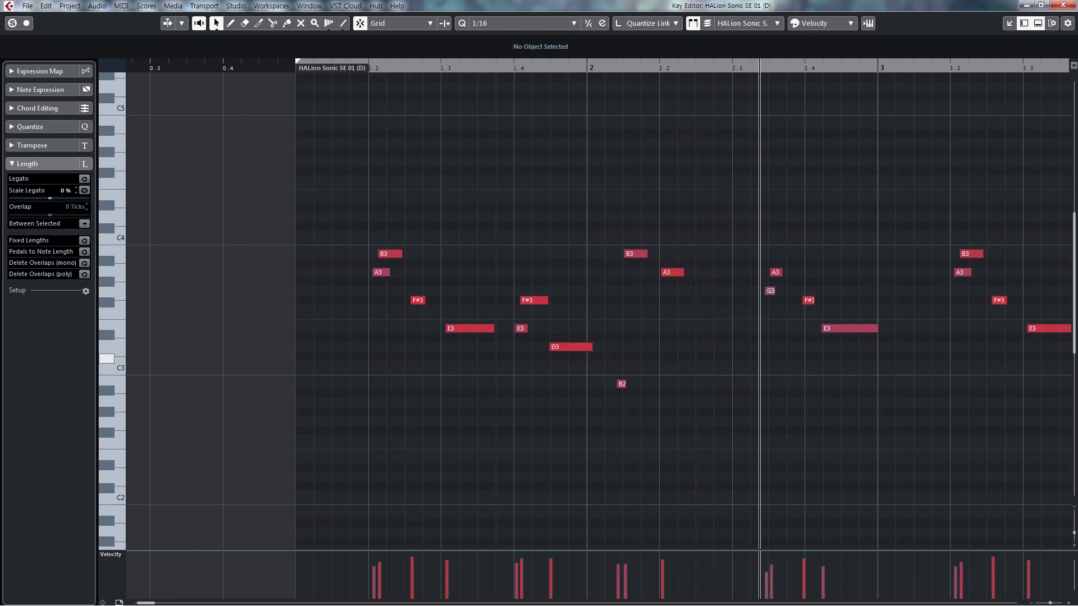
{"action": "key", "text": "g"}
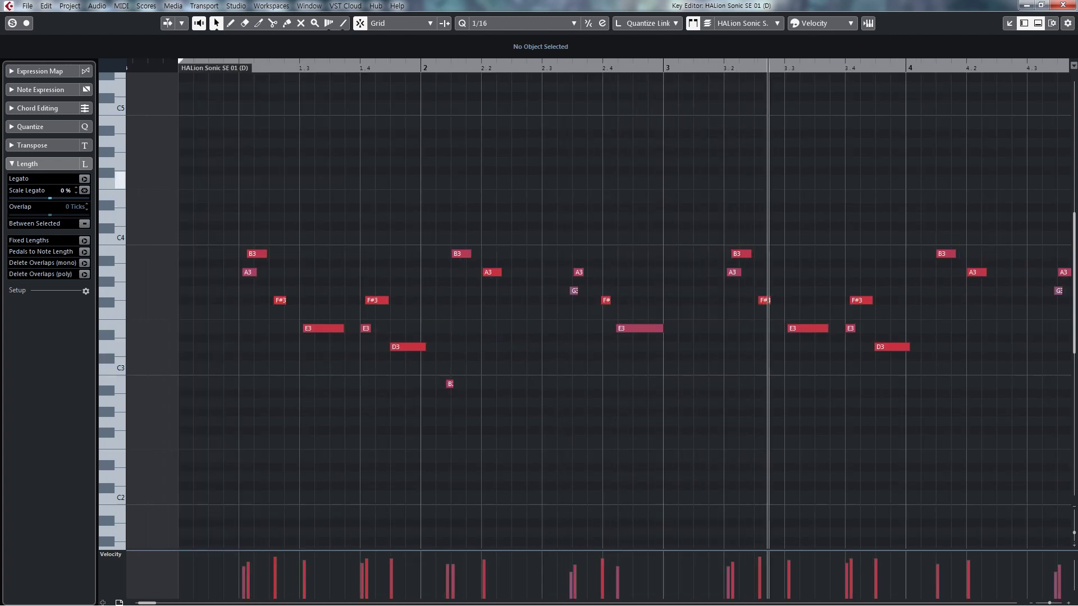
{"action": "key", "text": "space"}
{"action": "key", "text": "Return"}
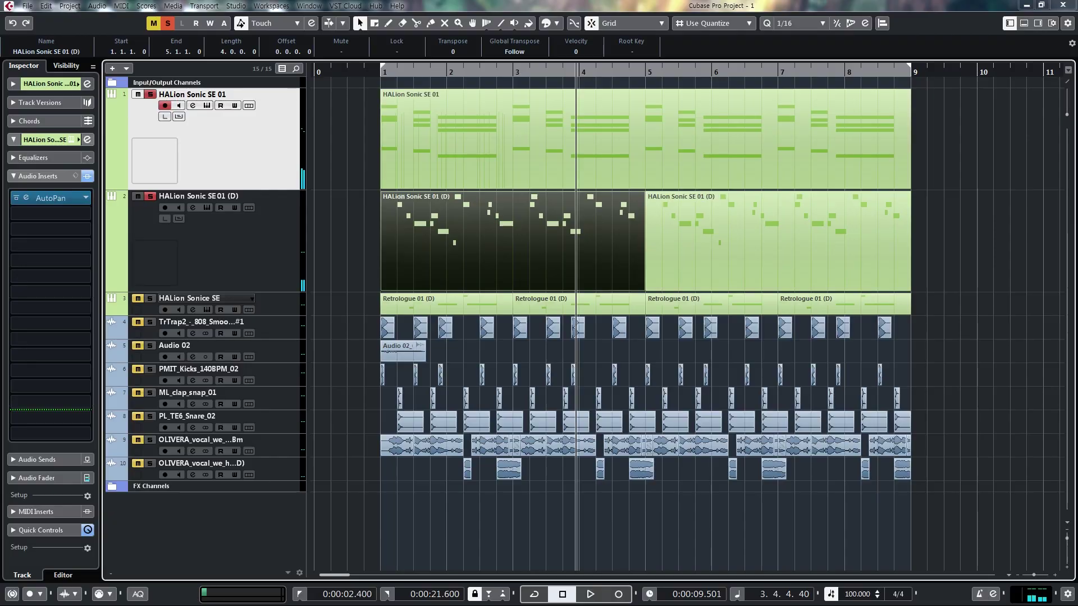
- Solo the HALion Sonice SE bass track and view its instrument's Electric Bass (Finger) program
{"action": "left_click", "coordinate": [216, 241]}
{"action": "left_click", "coordinate": [376, 68]}
{"action": "key", "text": "h"}
{"action": "left_click", "coordinate": [215, 300]}
{"action": "left_click", "coordinate": [349, 337]}
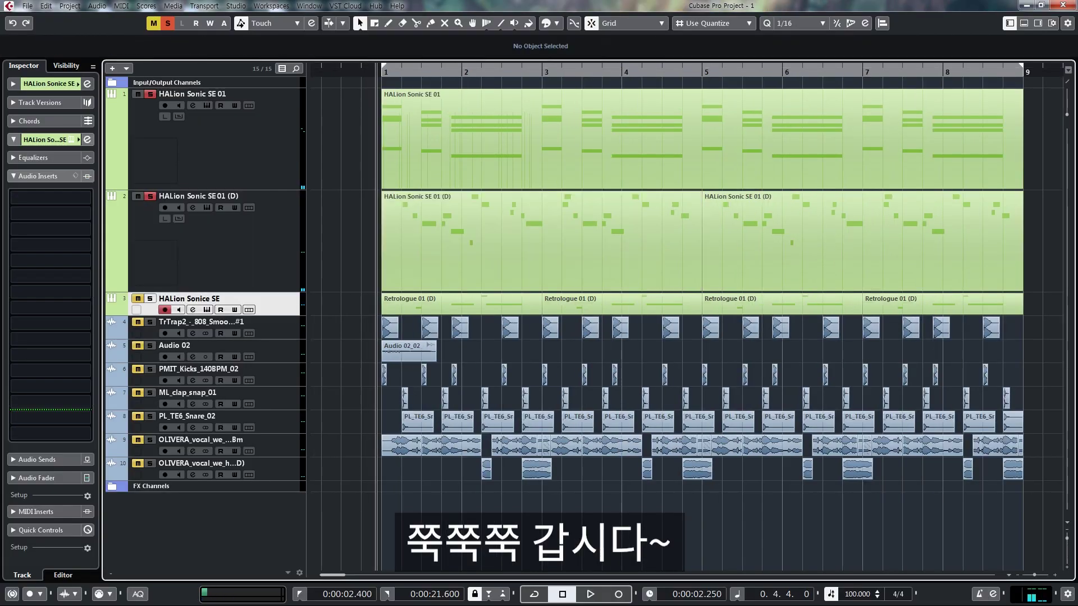
{"action": "left_click", "coordinate": [87, 140]}
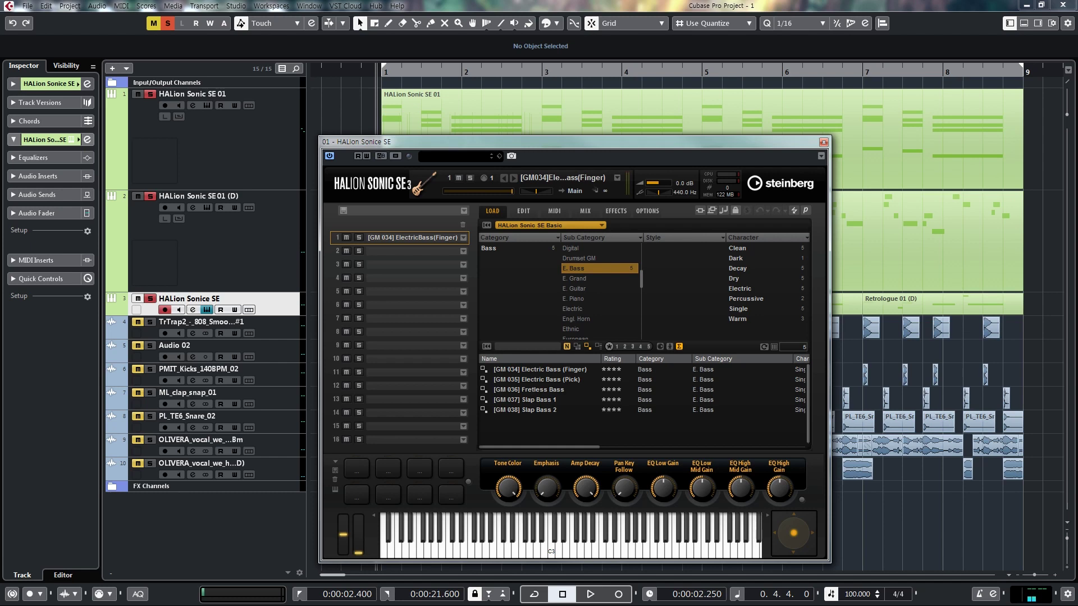
{"action": "left_click", "coordinate": [823, 142]}
- Play the chords, melody and bass together from just before bar 1
{"action": "left_click", "coordinate": [371, 72]}
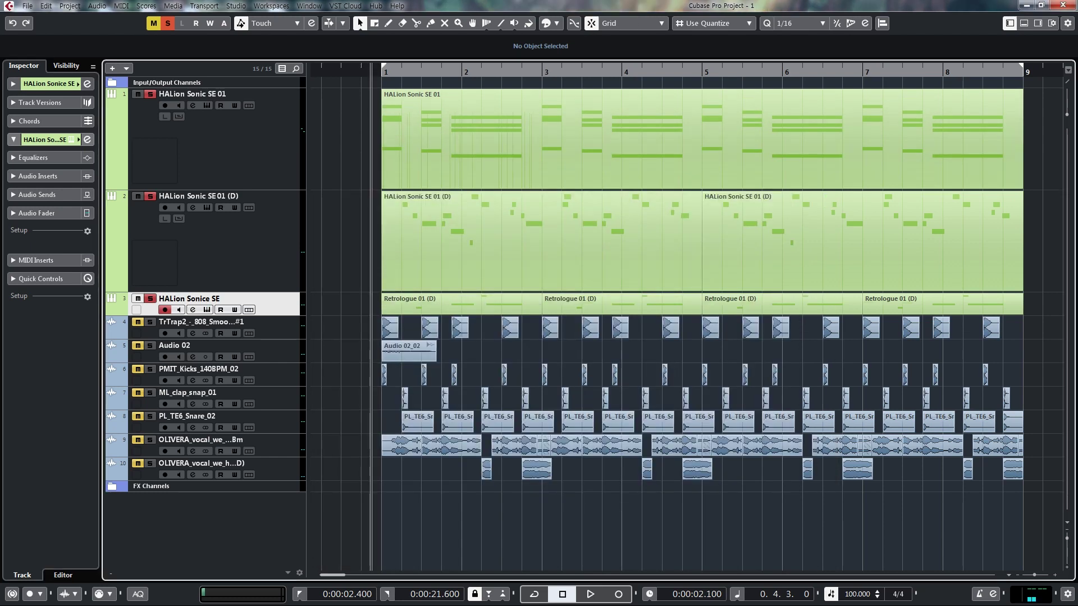
{"action": "key", "text": "space"}
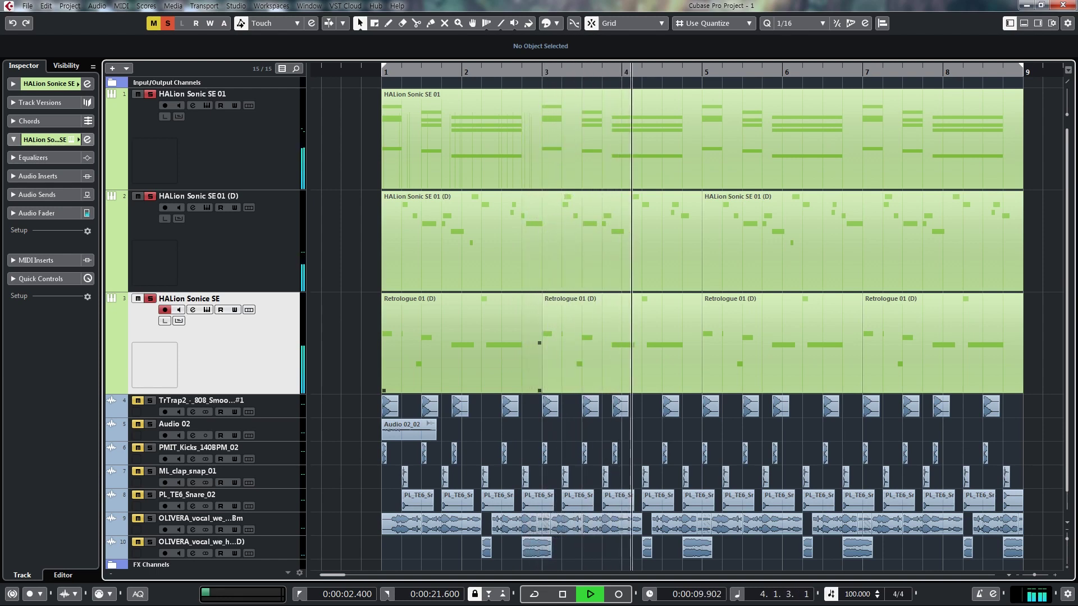
{"action": "key", "text": "space"}
- Open the first Retrologue 01 (D) bass event in the Key Editor and examine its notes across bars 1 and 2
{"action": "double_click", "coordinate": [477, 337]}
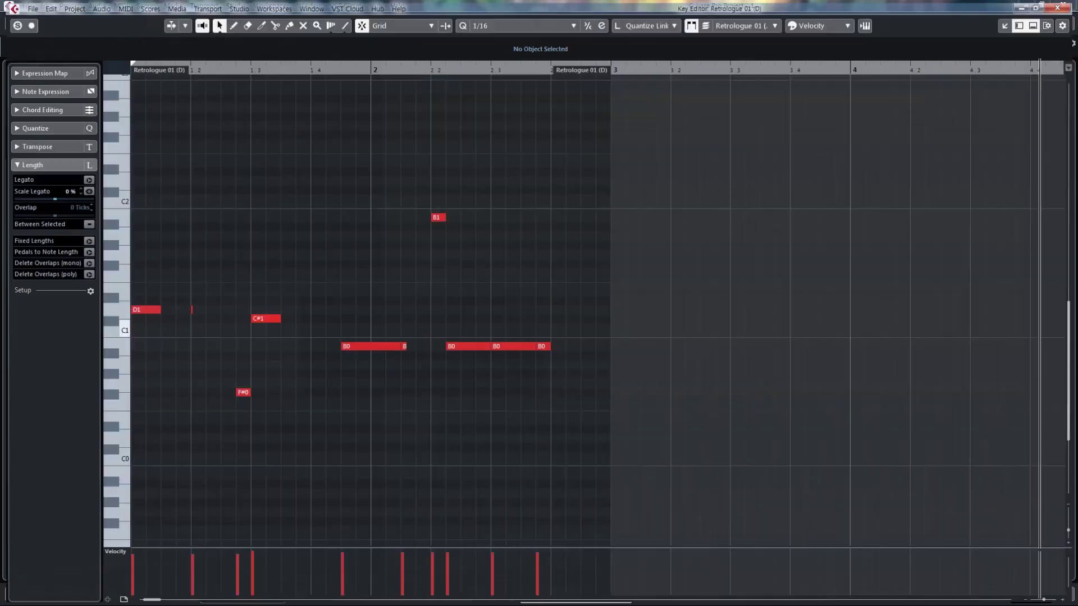
{"action": "key", "text": "g"}
{"action": "key", "text": "g"}
{"action": "key", "text": "h"}
{"action": "left_click_drag", "start_coordinate": [284, 282], "coordinate": [307, 320]}
{"action": "left_click_drag", "start_coordinate": [379, 285], "coordinate": [404, 332]}
{"action": "left_click_drag", "start_coordinate": [454, 306], "coordinate": [463, 373]}
{"action": "left_click_drag", "start_coordinate": [301, 270], "coordinate": [322, 318]}
{"action": "left_click_drag", "start_coordinate": [390, 290], "coordinate": [402, 331]}
{"action": "left_click_drag", "start_coordinate": [452, 306], "coordinate": [464, 366]}
{"action": "left_click_drag", "start_coordinate": [328, 373], "coordinate": [400, 421]}
{"action": "left_click_drag", "start_coordinate": [473, 194], "coordinate": [532, 247]}
{"action": "left_click", "coordinate": [555, 217]}
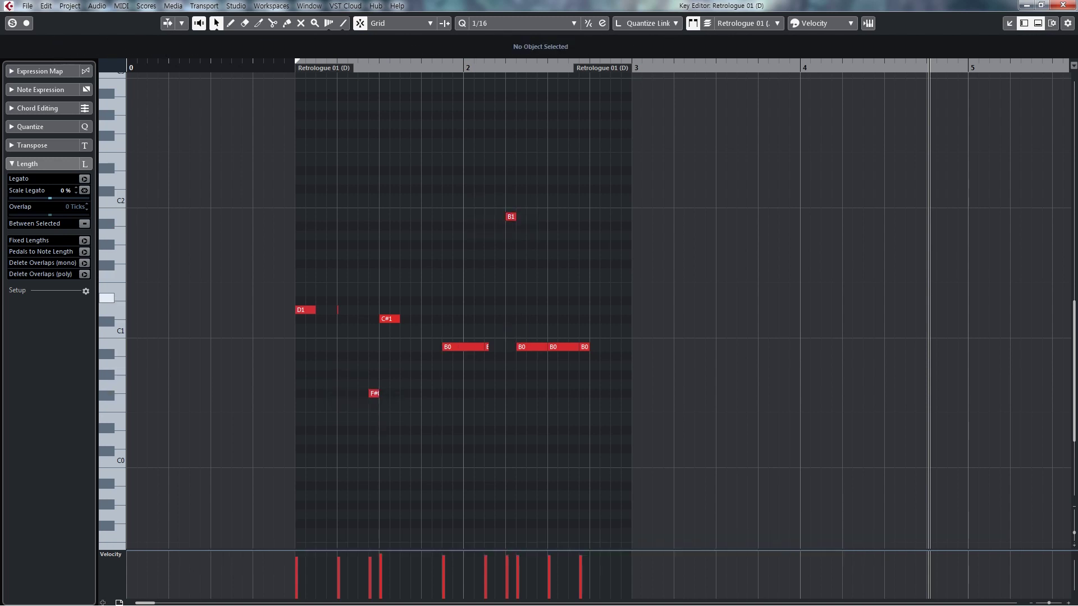
- Play the opening bass notes in the Key Editor from just before bar 1
{"action": "left_click_drag", "start_coordinate": [282, 68], "coordinate": [246, 180]}
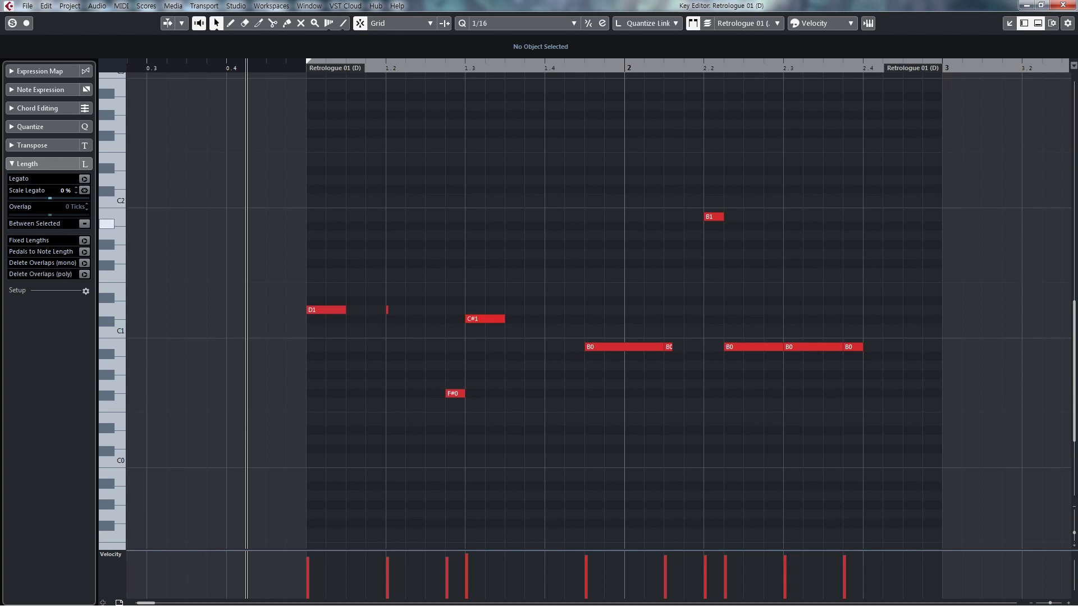
{"action": "left_click_drag", "start_coordinate": [268, 66], "coordinate": [220, 96]}
{"action": "key", "text": "space"}
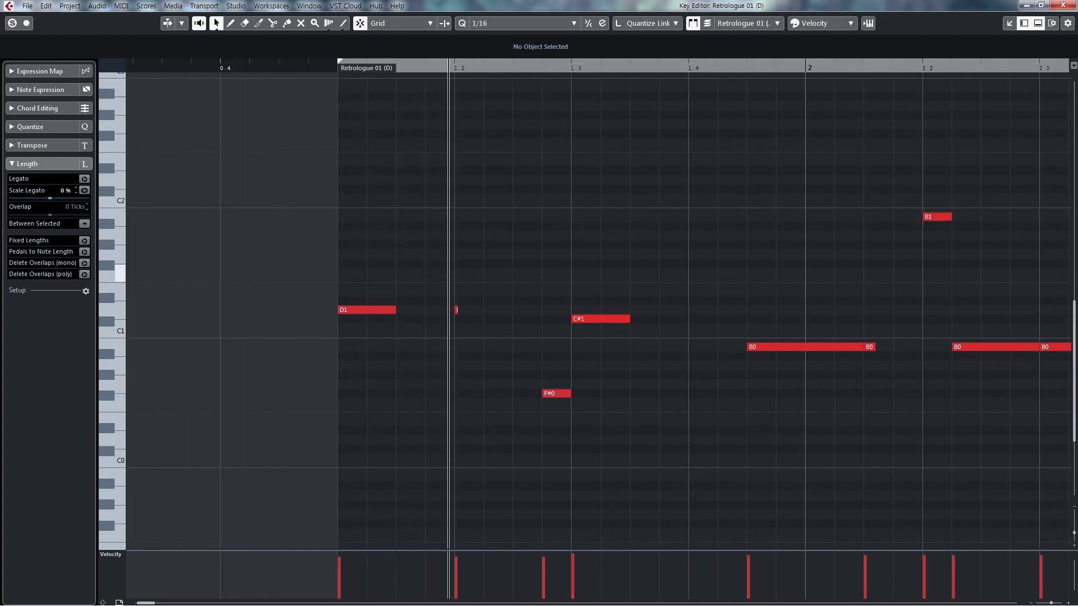
{"action": "key", "text": "space"}
- Examine the very short bass note at beat 1.2 and return the playback position to bar 1
{"action": "left_click", "coordinate": [456, 67]}
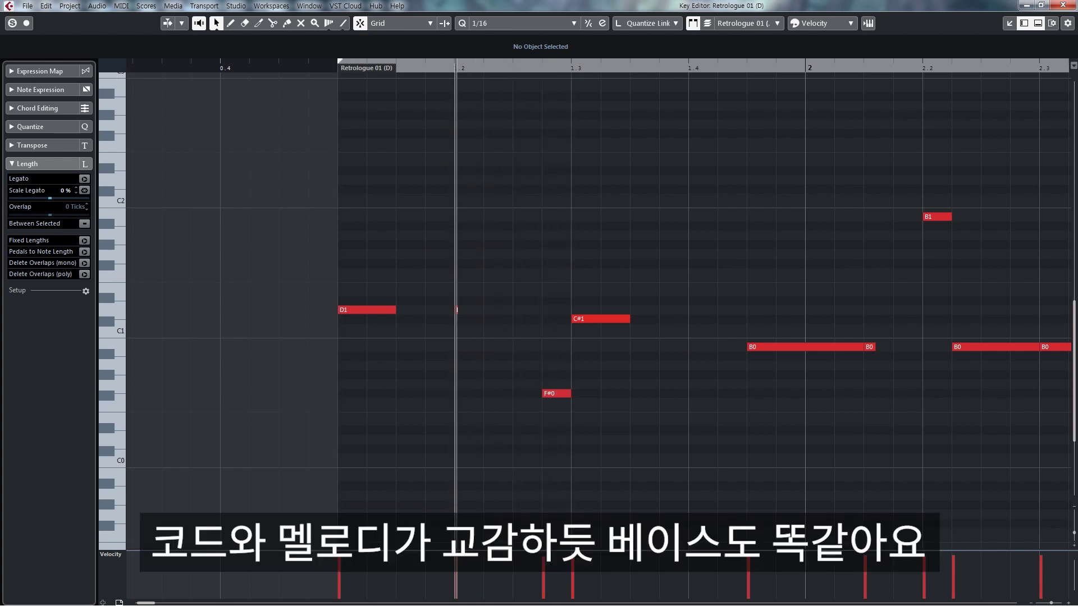
{"action": "left_click_drag", "start_coordinate": [430, 263], "coordinate": [500, 383]}
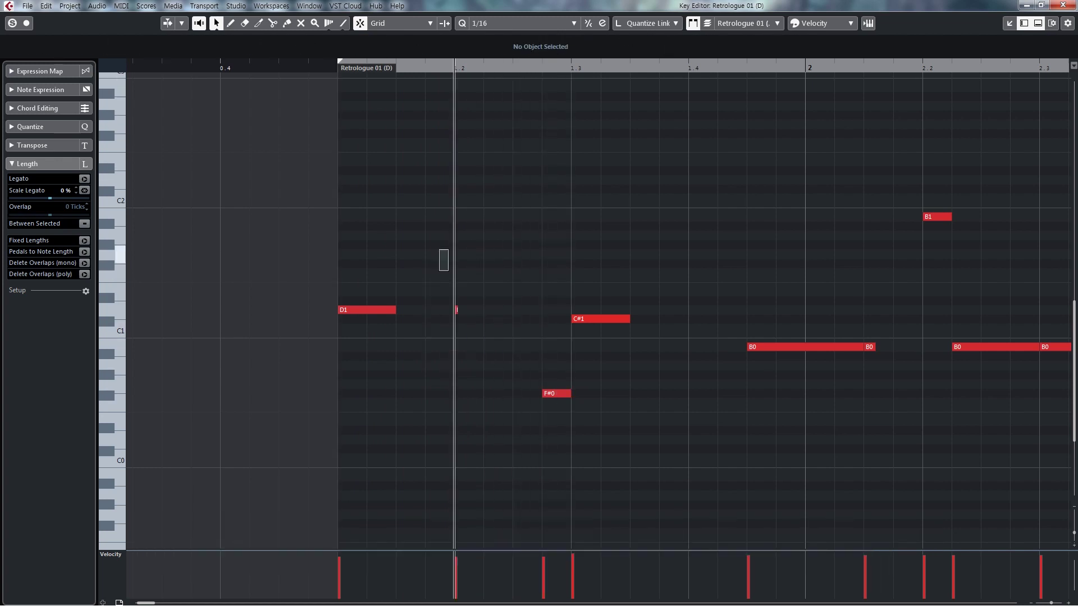
{"action": "left_click", "coordinate": [477, 75]}
{"action": "key", "text": "Home"}
{"action": "left_click_drag", "start_coordinate": [432, 262], "coordinate": [481, 354]}
- Play the bass line from bar 1 with editor solo on and again with editor solo off
{"action": "left_click", "coordinate": [12, 23]}
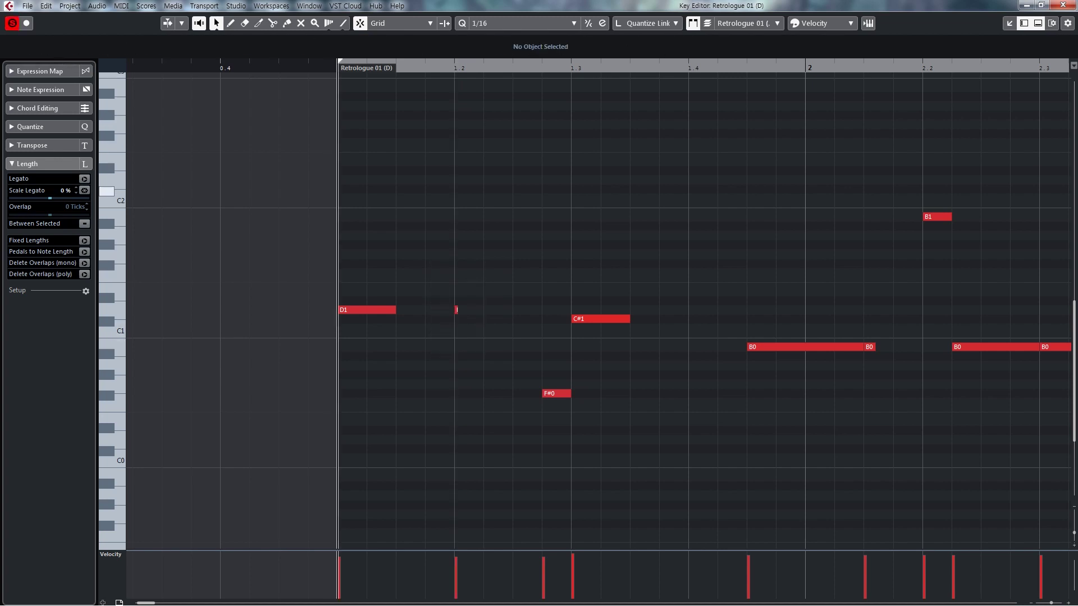
{"action": "key", "text": "space"}
{"action": "key", "text": "space"}
{"action": "key", "text": "period"}
{"action": "left_click", "coordinate": [12, 23]}
{"action": "left_click_drag", "start_coordinate": [425, 242], "coordinate": [467, 354]}
{"action": "key", "text": "space"}
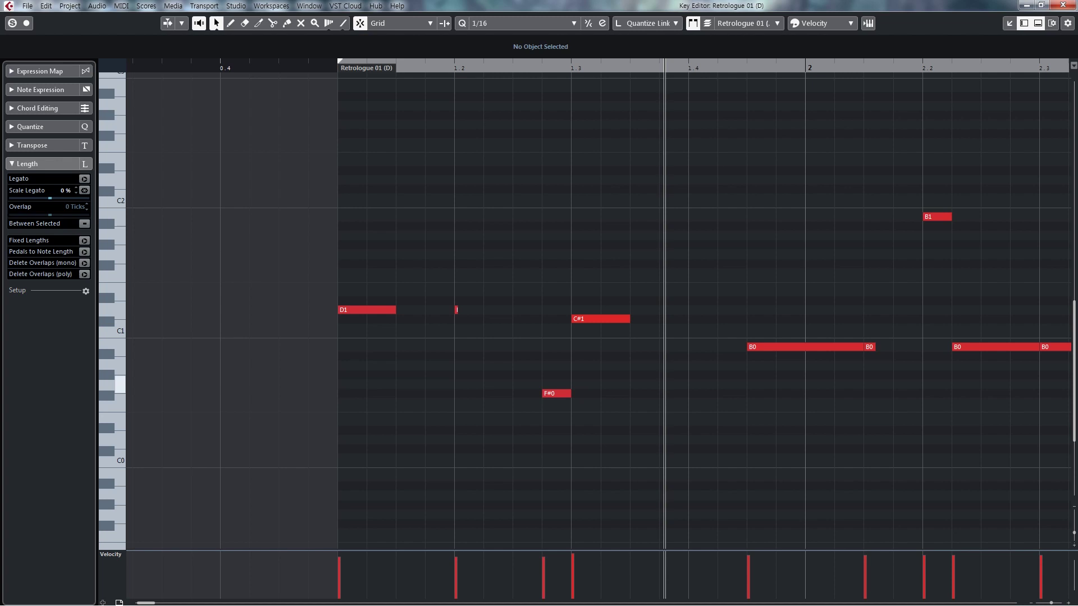
{"action": "double_click", "coordinate": [330, 75]}
{"action": "left_click_drag", "start_coordinate": [330, 66], "coordinate": [297, 34]}
{"action": "scroll", "coordinate": [297, 144], "scroll_direction": "up", "scroll_amount": 5}
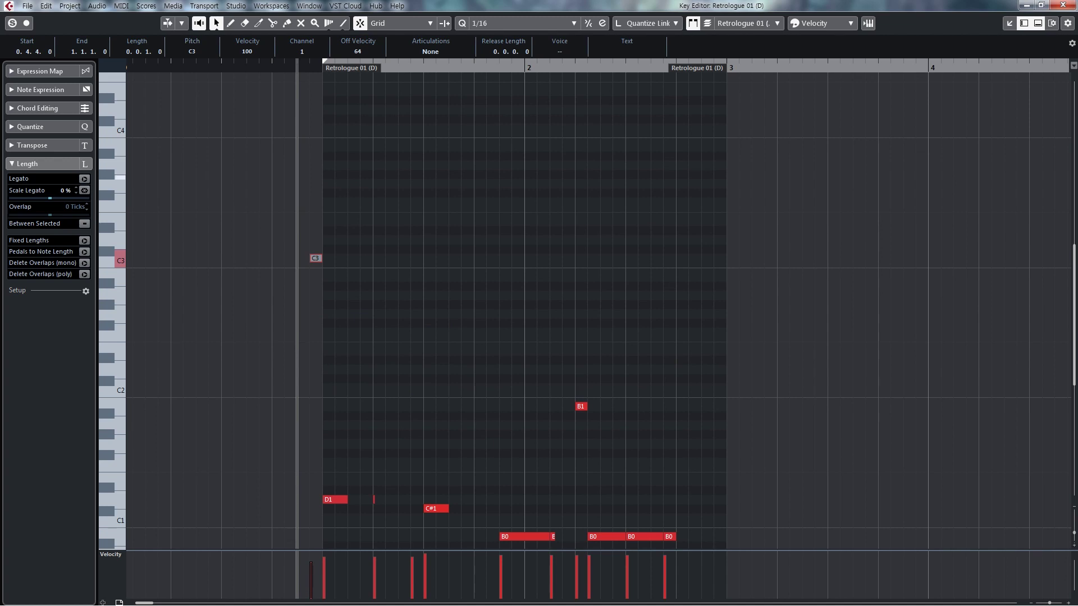
{"action": "key", "text": "Delete"}
{"action": "scroll", "coordinate": [525, 309], "scroll_direction": "down", "scroll_amount": 5}
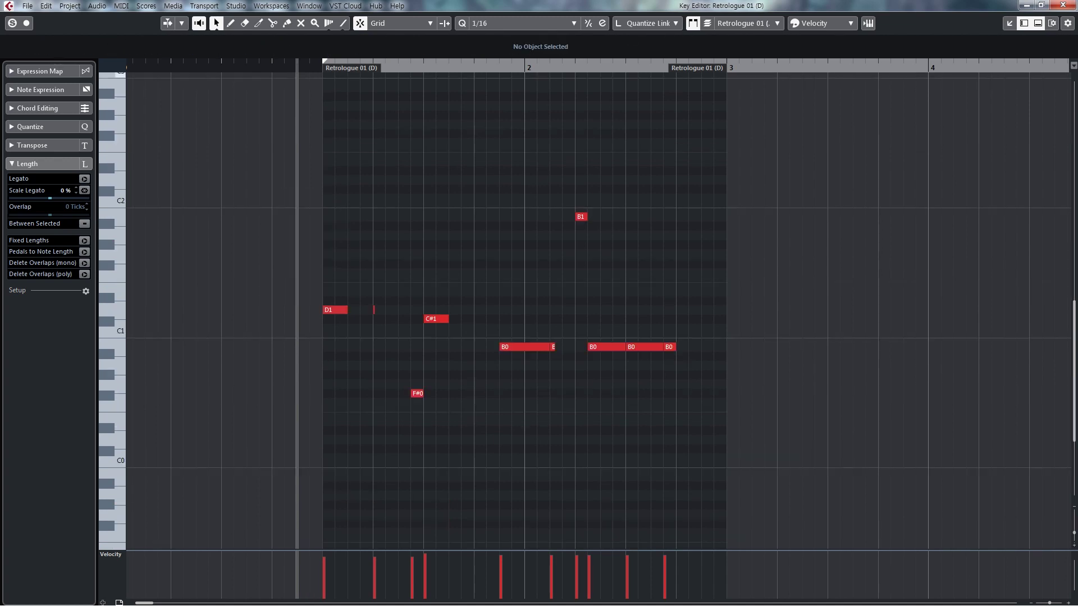
- Set the playback position just before bar 1 and close the bass event's Key Editor
{"action": "left_click_drag", "start_coordinate": [577, 63], "coordinate": [578, 72]}
{"action": "left_click", "coordinate": [222, 63]}
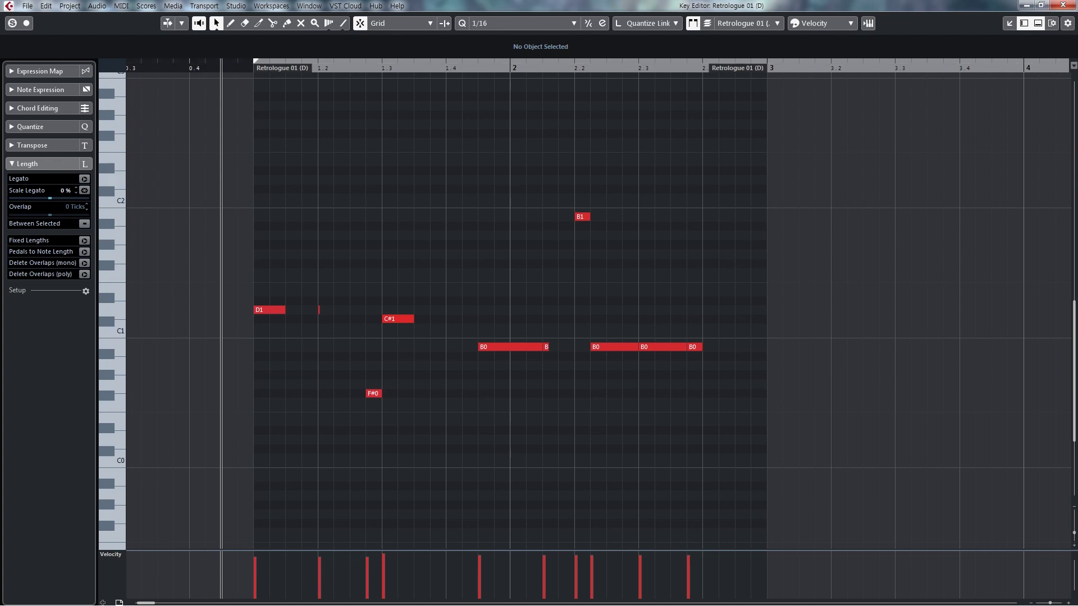
{"action": "left_click", "coordinate": [1063, 5]}
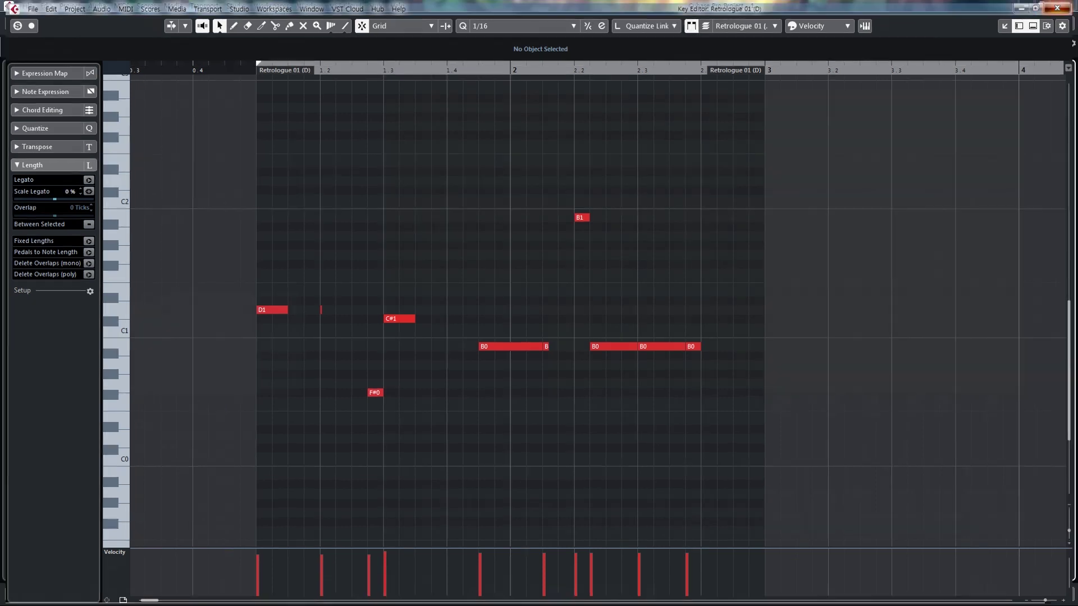
- Move the Audio 02 track below the PL_TE6_Snare_02 track
{"action": "scroll", "coordinate": [587, 323], "scroll_direction": "up", "scroll_amount": 1}
{"action": "left_click_drag", "start_coordinate": [357, 102], "coordinate": [913, 375]}
{"action": "left_click", "coordinate": [949, 371]}
{"action": "scroll", "coordinate": [920, 359], "scroll_direction": "down", "scroll_amount": 1}
{"action": "left_click", "coordinate": [236, 379]}
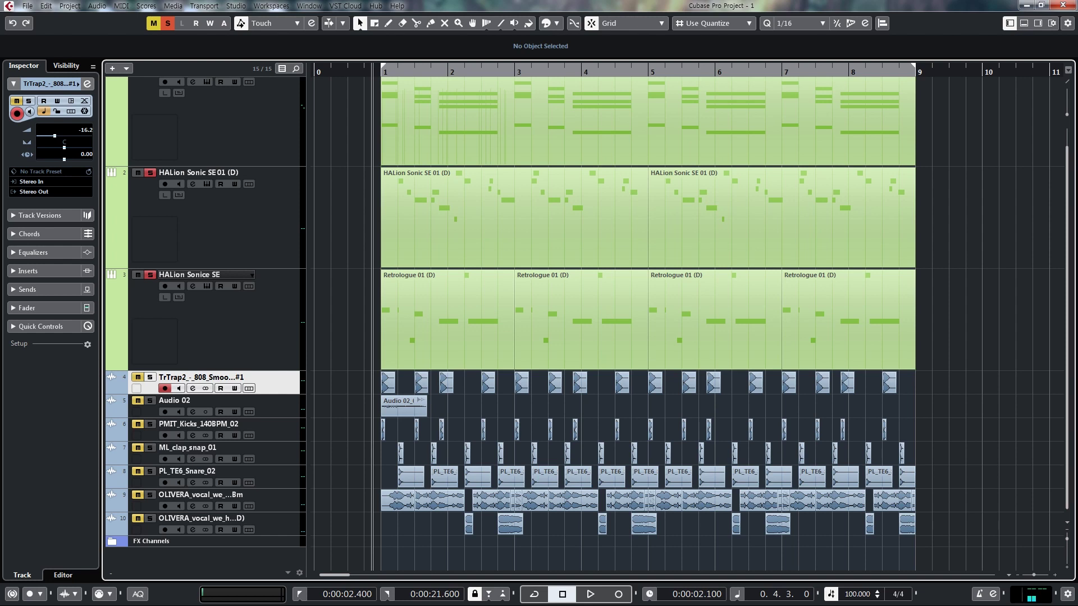
{"action": "left_click_drag", "start_coordinate": [225, 404], "coordinate": [225, 487]}
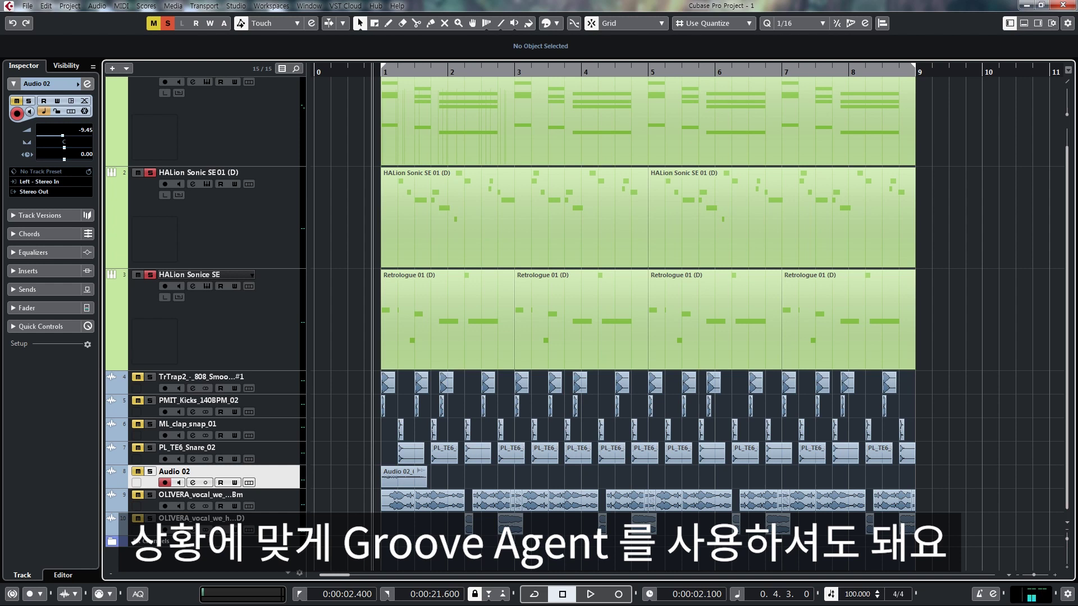
- Solo the TrTrap2 808 kick track alone and play it from just before bar 1
{"action": "left_click", "coordinate": [263, 380]}
{"action": "left_click", "coordinate": [264, 403]}
{"action": "left_click", "coordinate": [264, 380]}
{"action": "left_click", "coordinate": [264, 403]}
{"action": "left_click", "coordinate": [264, 381]}
{"action": "left_click_drag", "start_coordinate": [361, 71], "coordinate": [360, 93]}
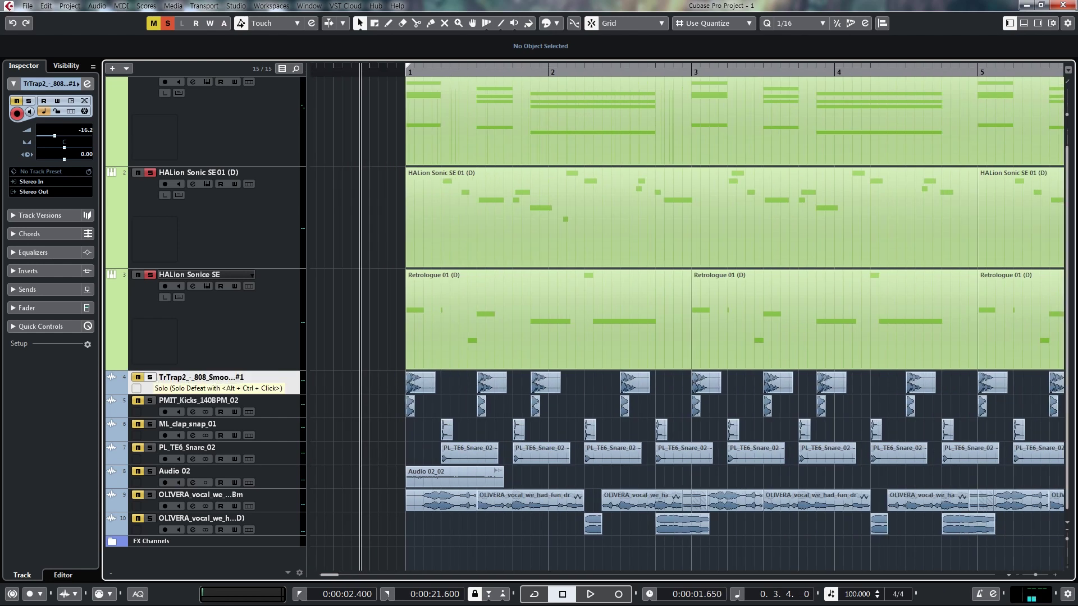
{"action": "left_click", "coordinate": [150, 378]}
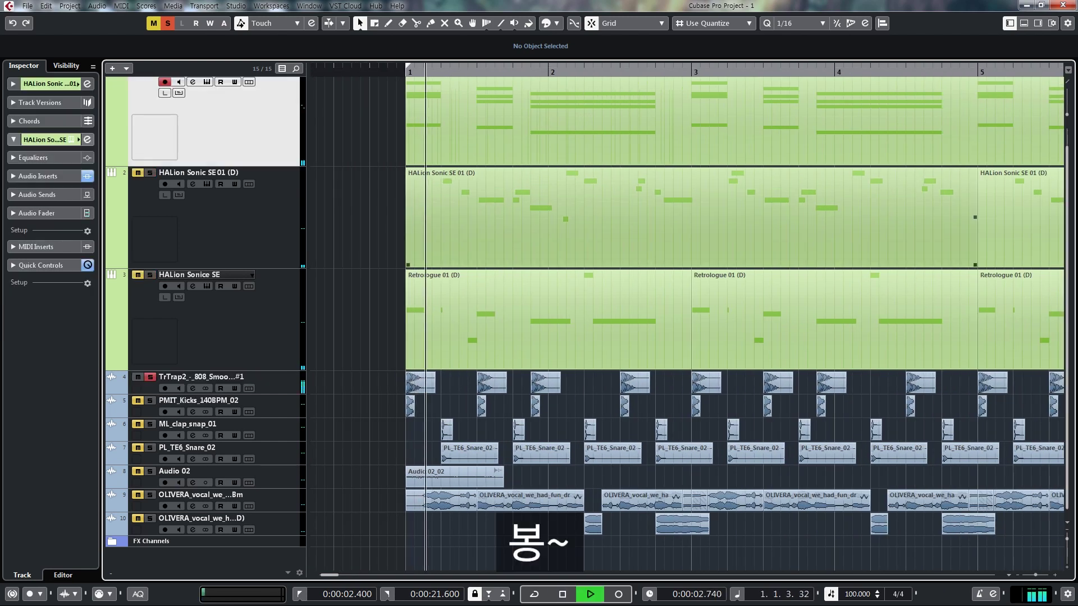
{"action": "key", "text": "space"}
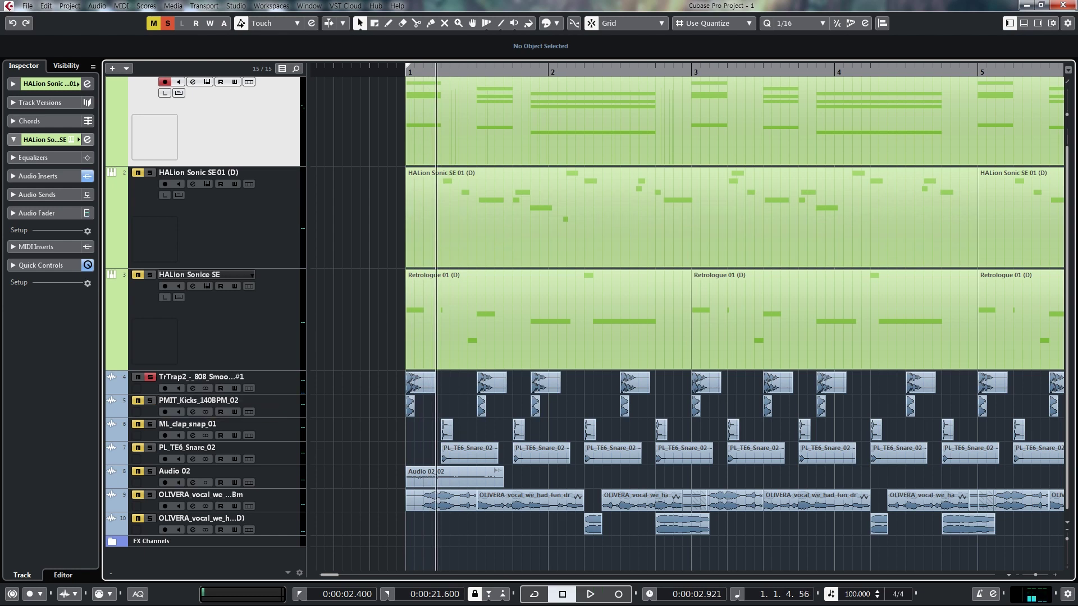
{"action": "key", "text": "KP_Subtract"}
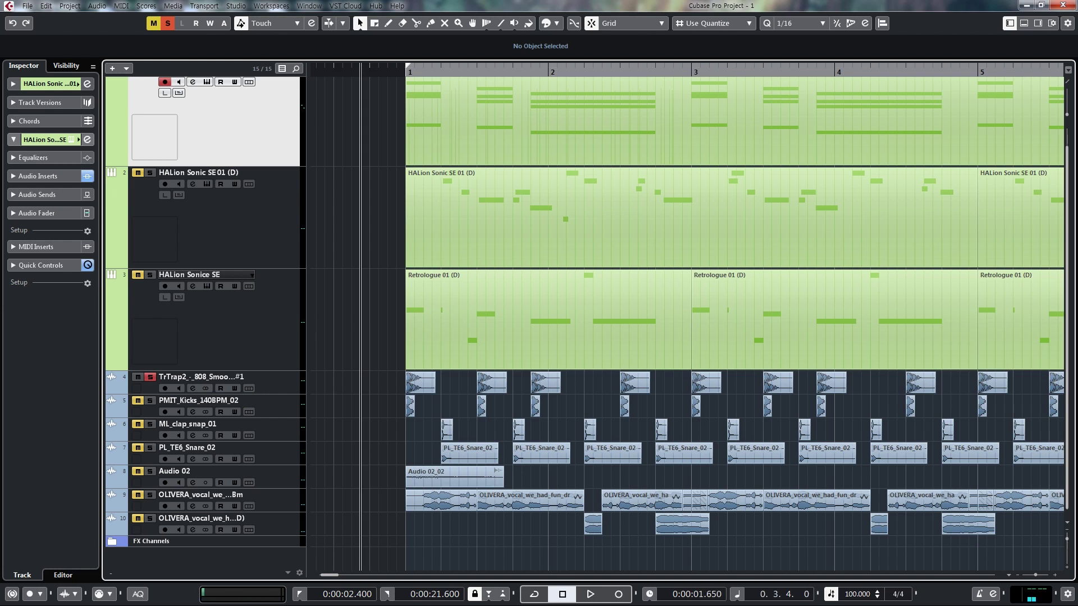
{"action": "key", "text": "space"}
- Solo only the PMIT_Kicks_140BPM_02 track in place of the 808 and play it from before bar 1
{"action": "left_click", "coordinate": [150, 400]}
{"action": "left_click", "coordinate": [150, 378]}
{"action": "key", "text": "KP_Subtract"}
{"action": "key", "text": "space"}
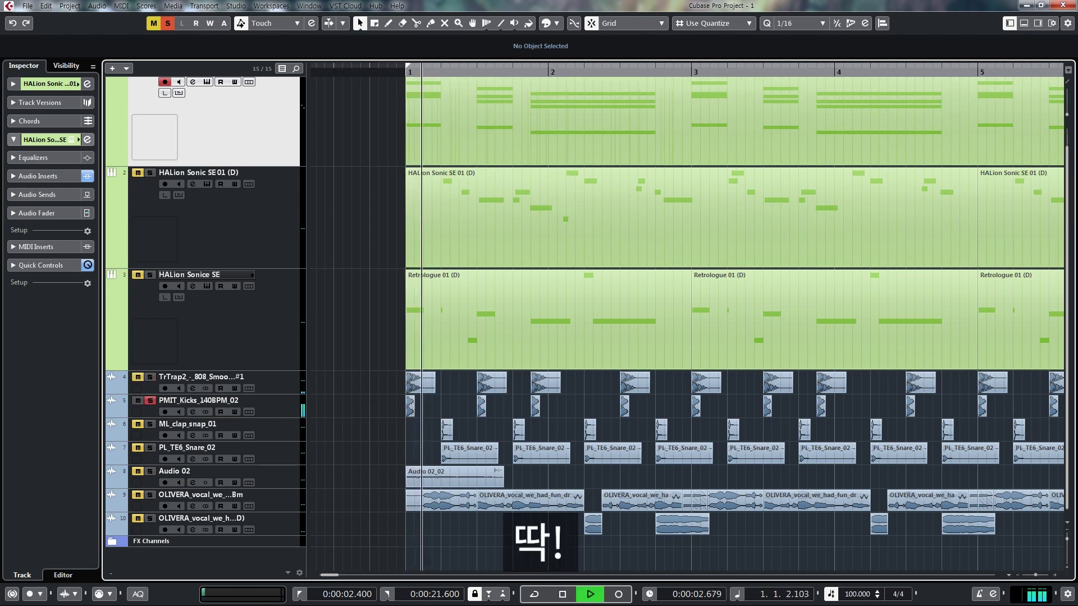
{"action": "key", "text": "space"}
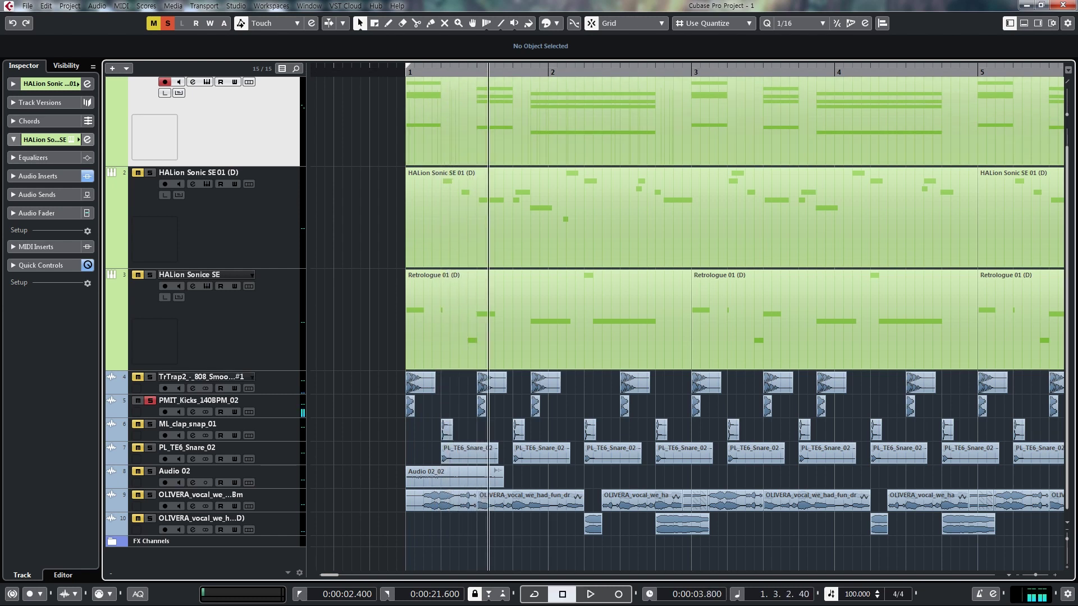
- Solo the 808 and PMIT kick tracks together and play them alone and with the chords, melody and bass
{"action": "left_click", "coordinate": [150, 378]}
{"action": "left_click", "coordinate": [397, 71]}
{"action": "key", "text": "space"}
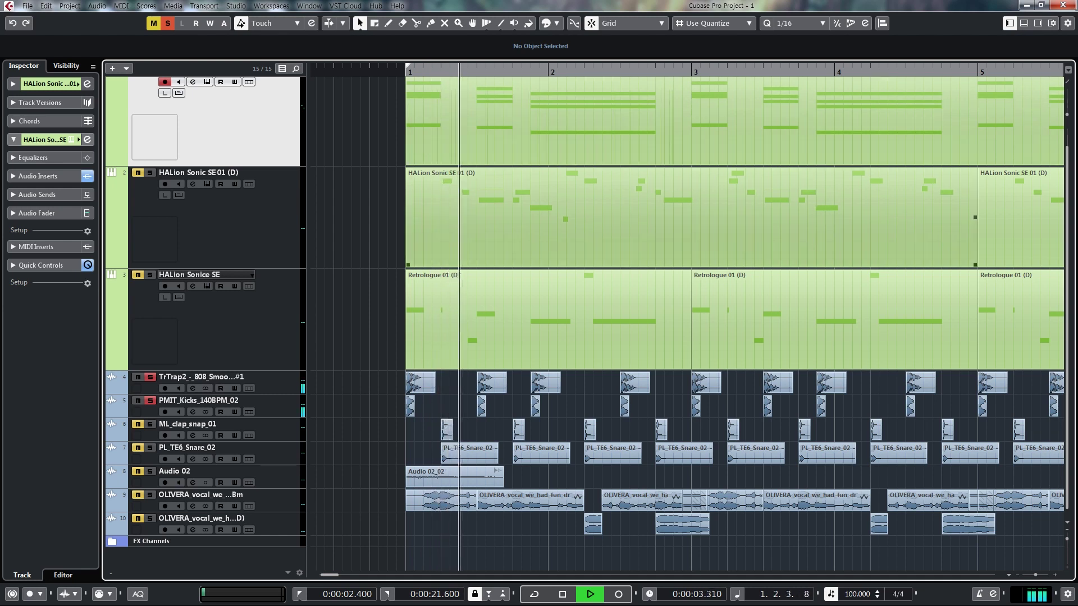
{"action": "key", "text": "Down"}
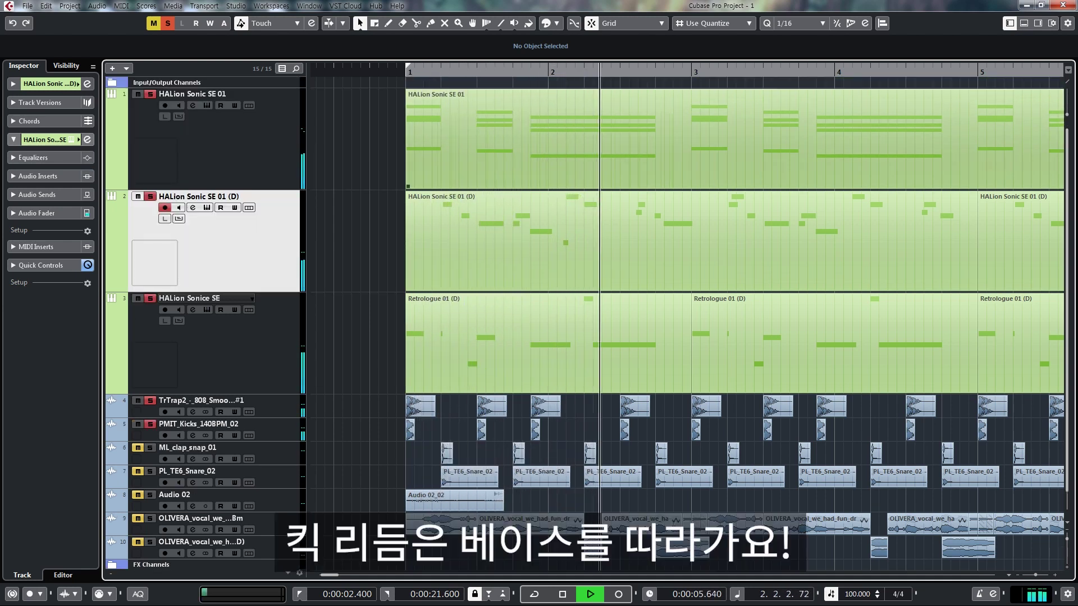
{"action": "key", "text": "space"}
- Unmute and solo the ML_clap_snap_01 track and play it with the kicks, bass, chords and melody from before bar 1
{"action": "scroll", "coordinate": [584, 315], "scroll_direction": "down", "scroll_amount": 1}
{"action": "left_click", "coordinate": [400, 72]}
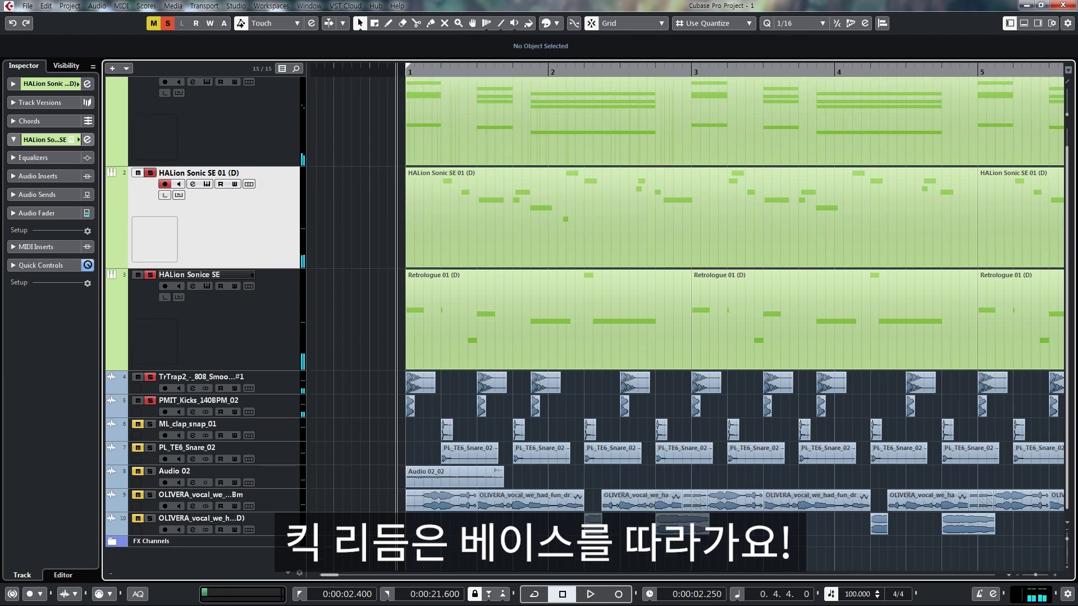
{"action": "key", "text": "h"}
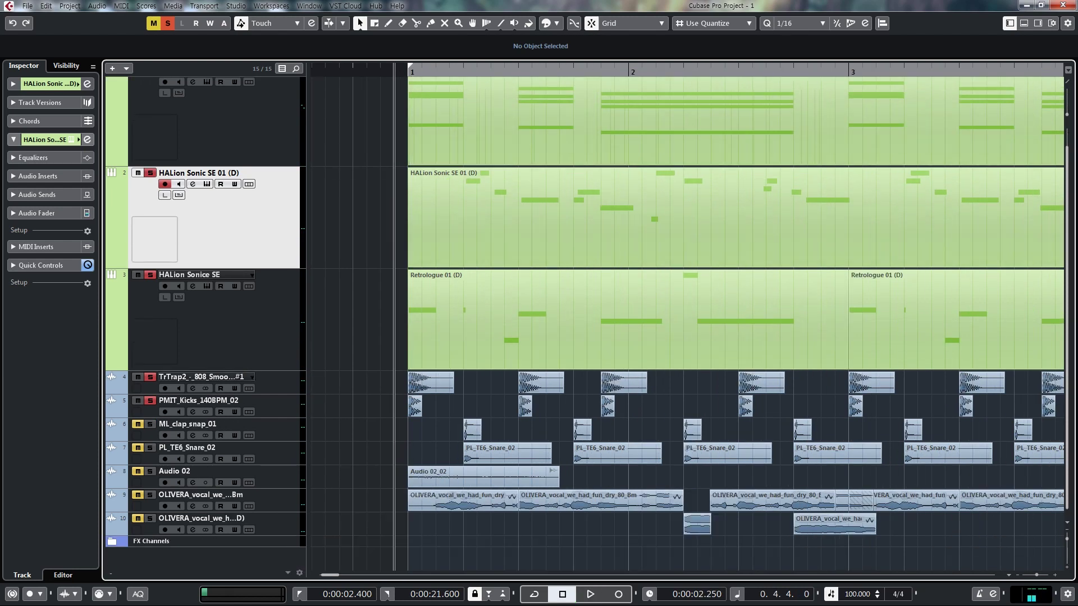
{"action": "left_click", "coordinate": [138, 424]}
{"action": "left_click", "coordinate": [150, 424]}
{"action": "key", "text": "space"}
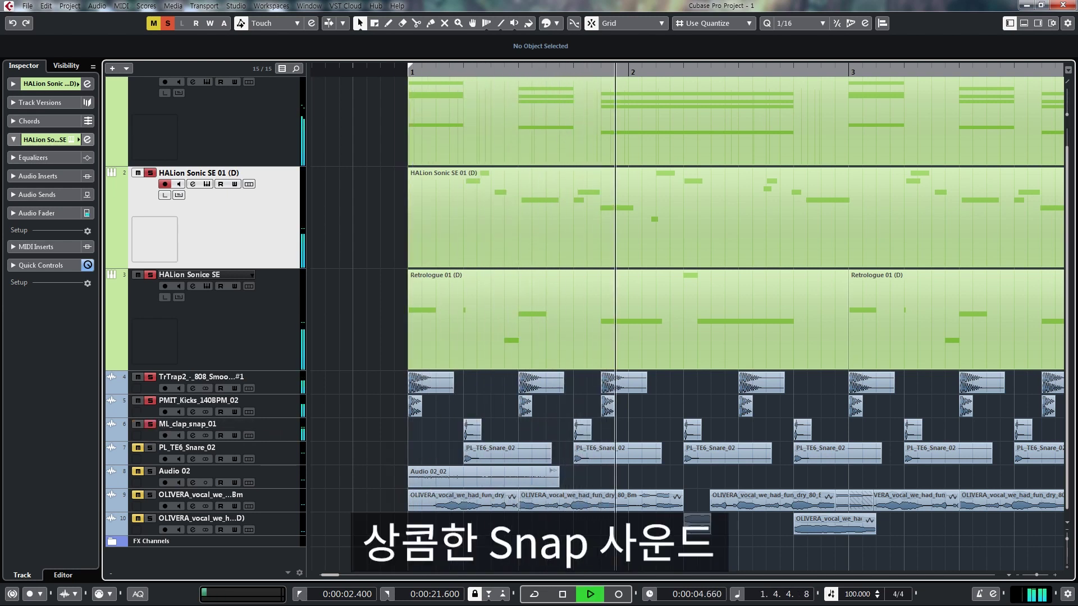
- Stop playback, add the PL_TE6_Snare_02 track to the soloed tracks and play the layers together from bar 1
{"action": "key", "text": "space"}
{"action": "left_click", "coordinate": [150, 448]}
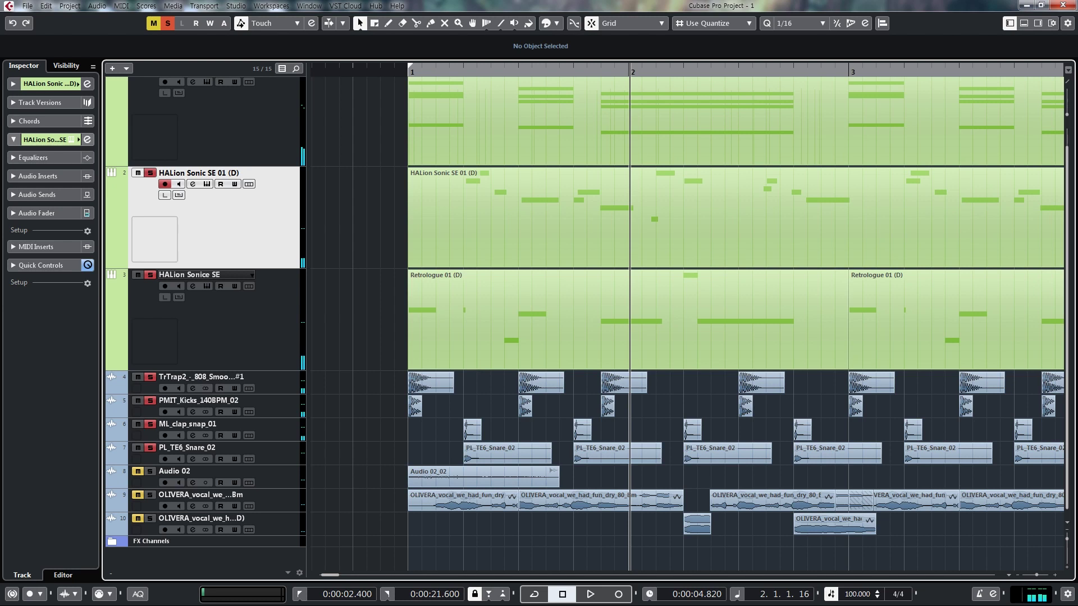
{"action": "left_click", "coordinate": [235, 449]}
{"action": "left_click", "coordinate": [409, 71]}
{"action": "key", "text": "space"}
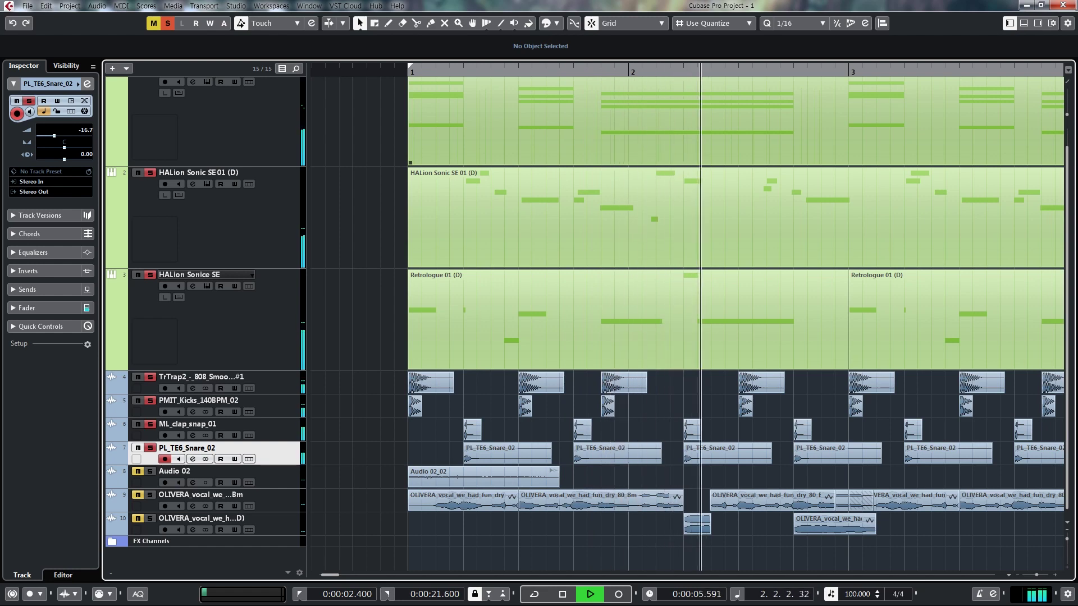
{"action": "key", "text": "space"}
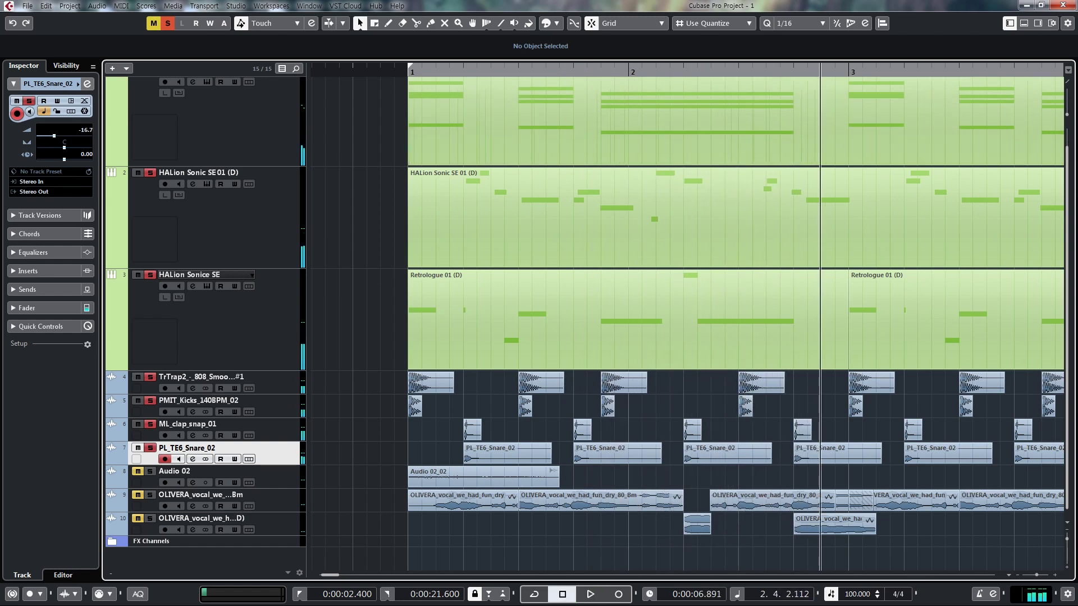
- Move the Audio 02 track below the two OLIVERA vocal tracks in the track list
{"action": "key", "text": "Home"}
{"action": "key", "text": "g"}
{"action": "key", "text": "g"}
{"action": "left_click_drag", "start_coordinate": [264, 472], "coordinate": [264, 531]}
{"action": "key", "text": "g"}
{"action": "key", "text": "g"}
{"action": "key", "text": "g"}
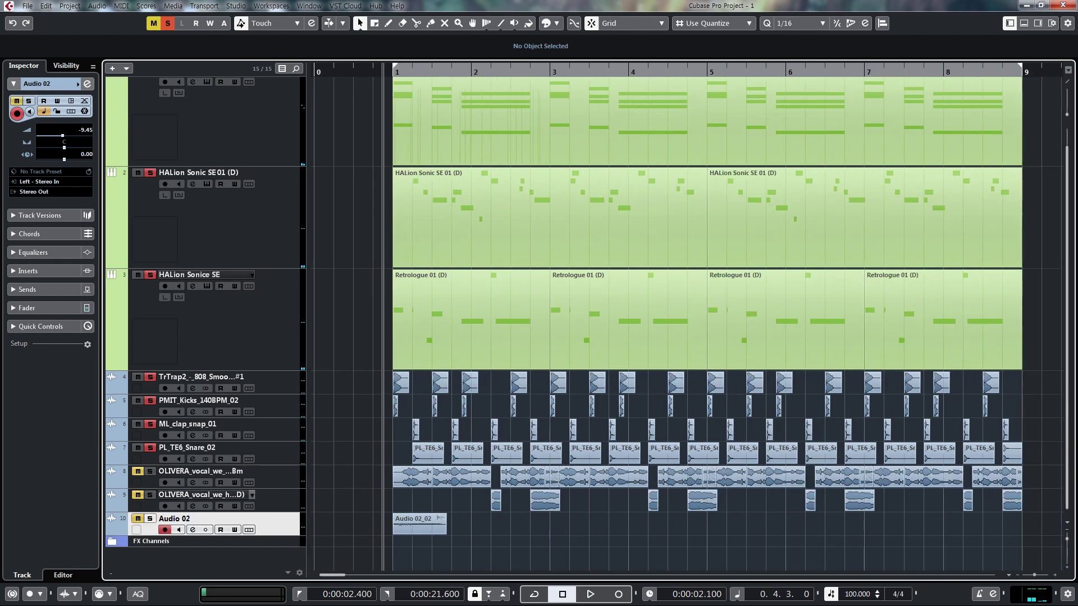
{"action": "key", "text": "g"}
- Select the two OLIVERA vocal tracks and audition the vocals, soloing the lower vocal track on its own
{"action": "left_click", "coordinate": [265, 474]}
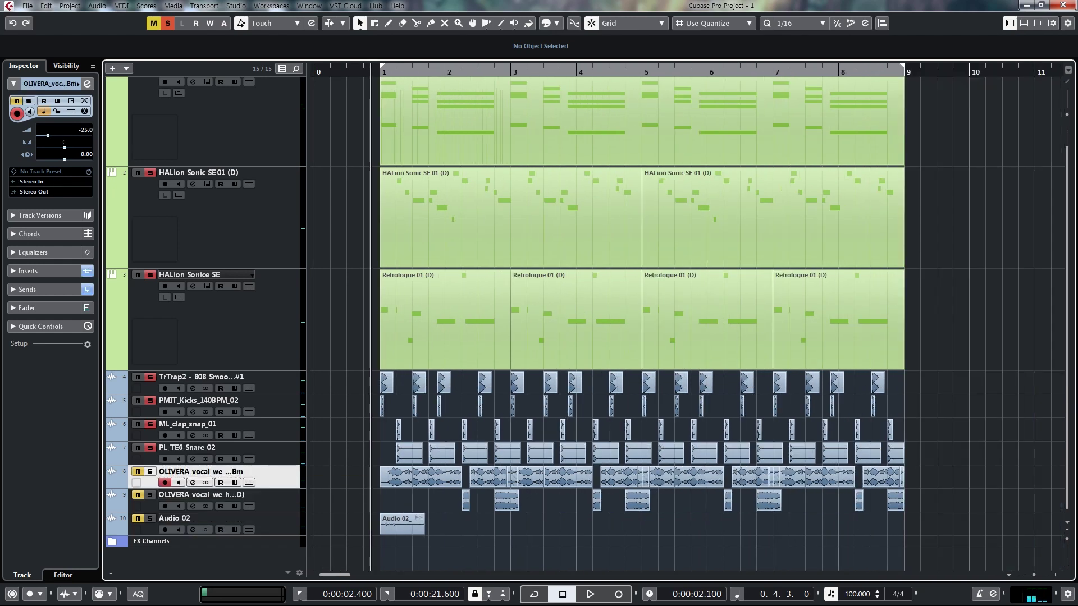
{"action": "left_click", "coordinate": [265, 497], "text": "shift"}
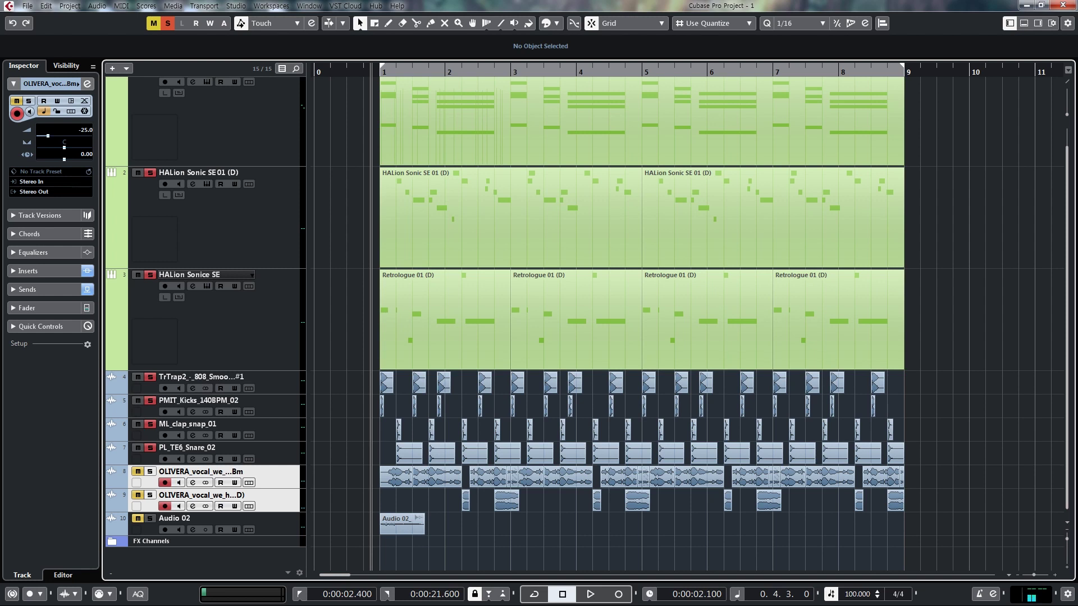
{"action": "key", "text": "h"}
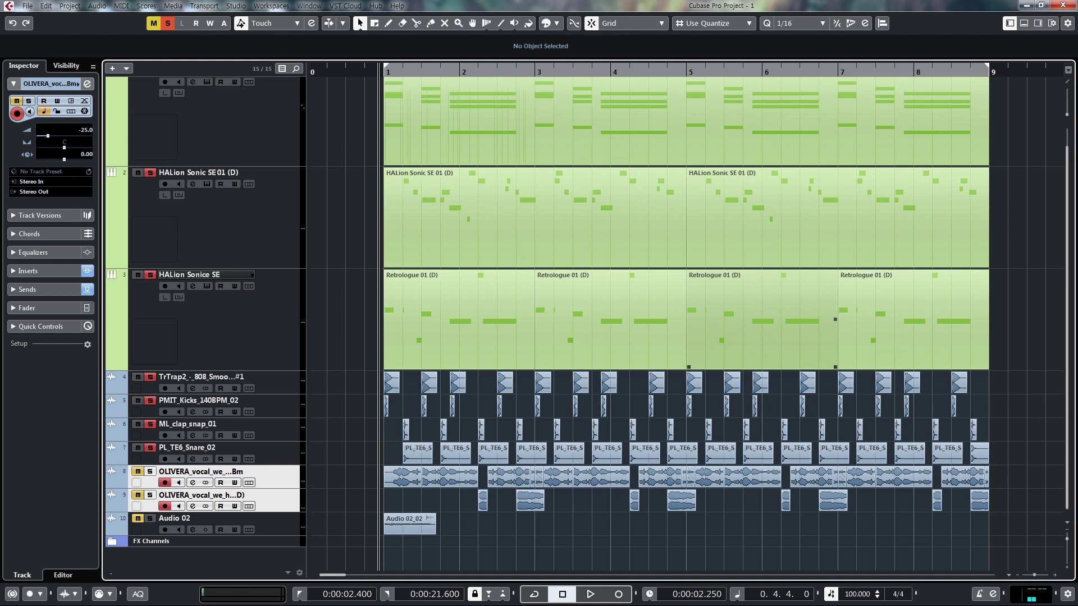
{"action": "key", "text": "space"}
{"action": "key", "text": "s"}
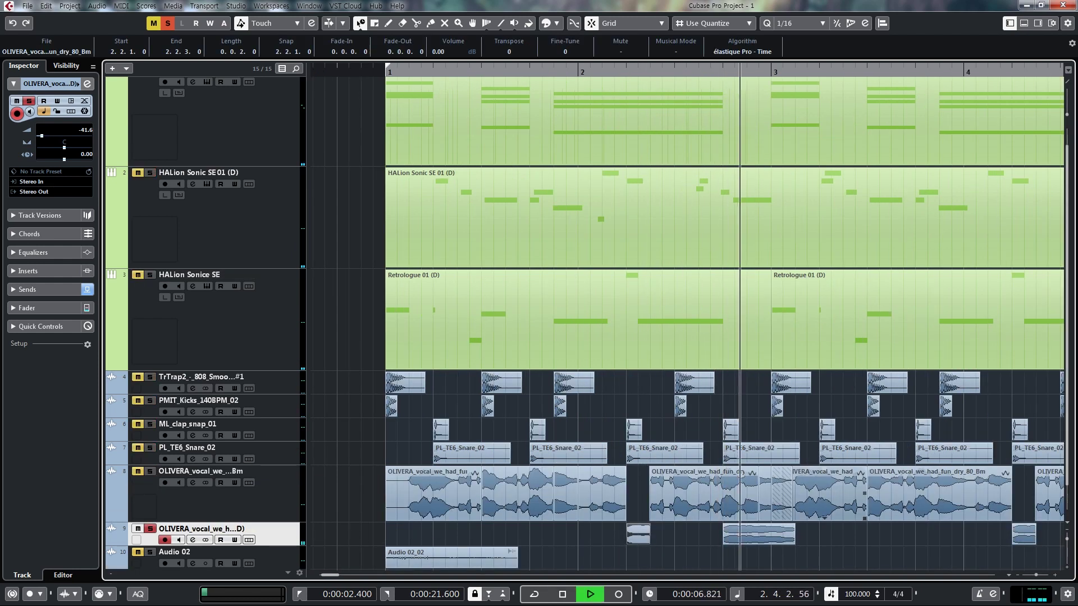
{"action": "key", "text": "space"}
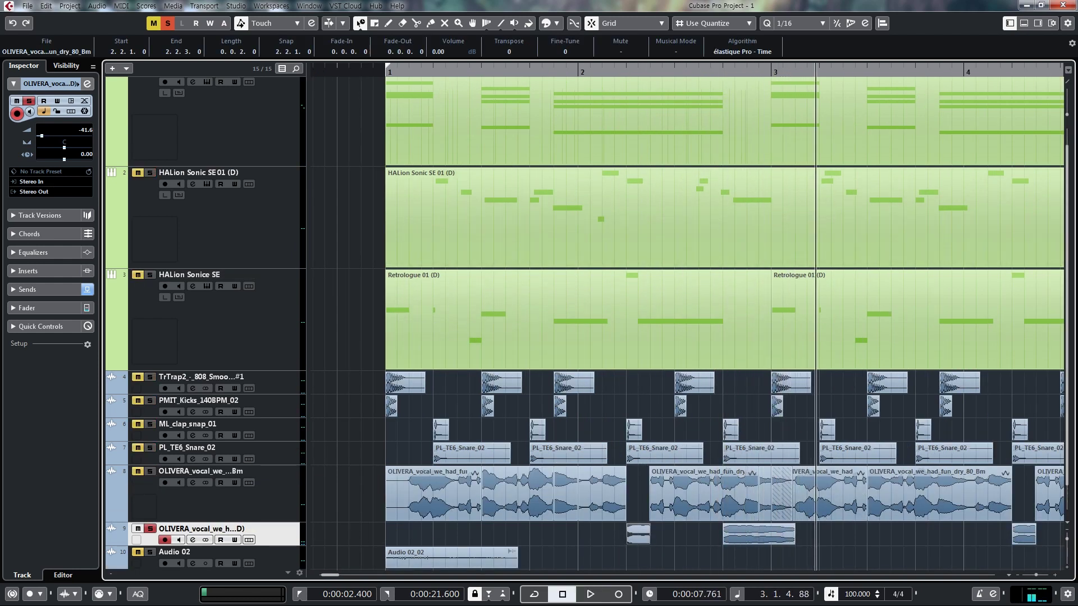
- Unsolo the lower OLIVERA vocal track, deselect all events and play the full arrangement from the start of bar 1
{"action": "left_click", "coordinate": [149, 529]}
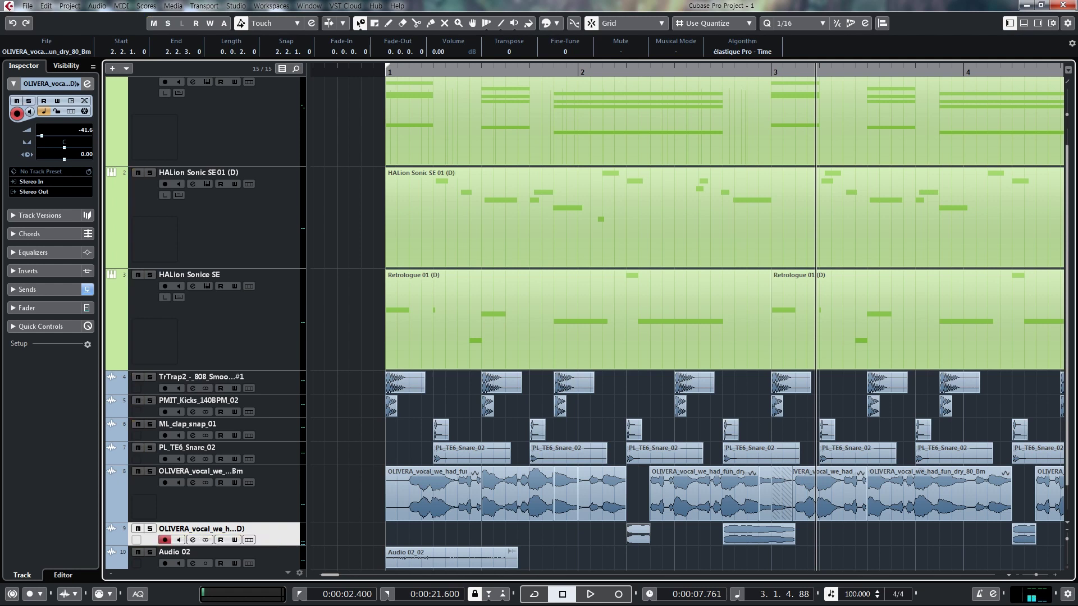
{"action": "key", "text": "KP_1"}
{"action": "key", "text": "1"}
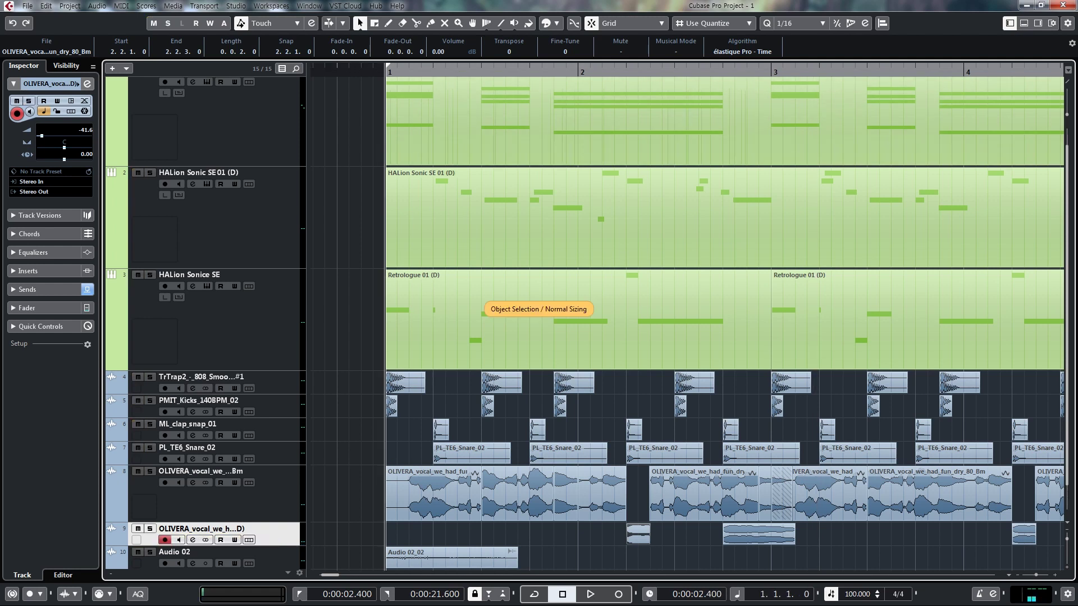
{"action": "key", "text": "ctrl+shift+a"}
{"action": "key", "text": "space"}
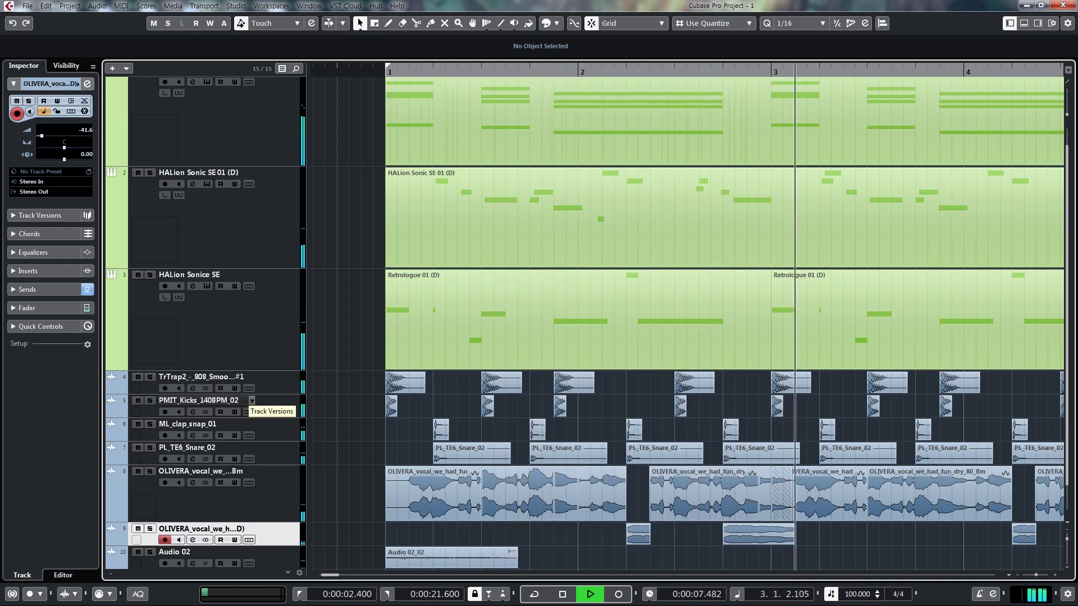
{"action": "key", "text": "space"}
- Solo only the Audio 02 track and play its Audio 02_02 clip from just before bar 1
{"action": "scroll", "coordinate": [449, 533], "scroll_direction": "down", "scroll_amount": 1}
{"action": "left_click", "coordinate": [449, 527]}
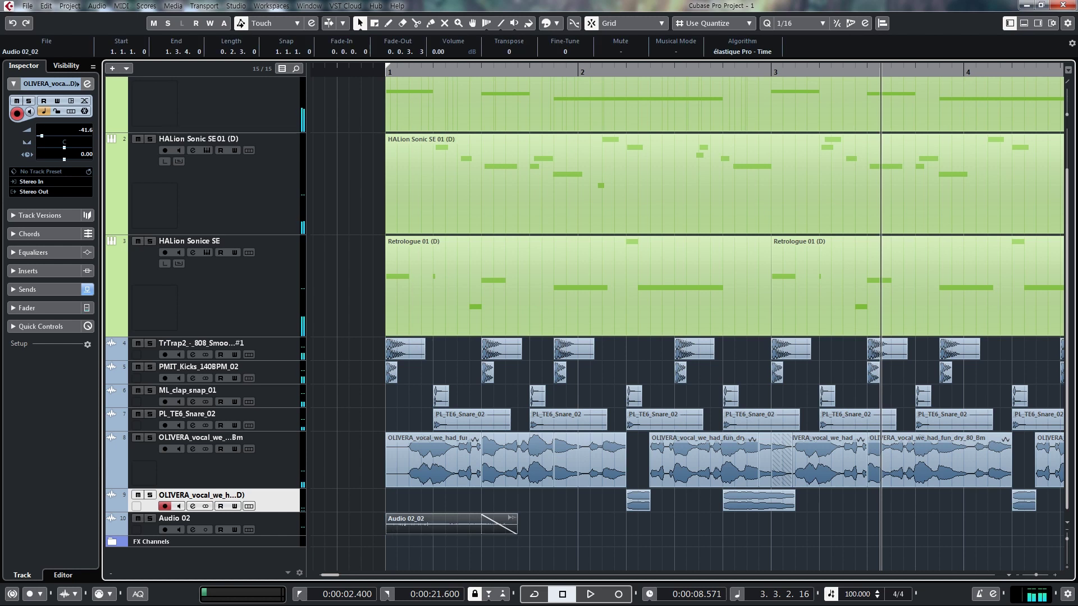
{"action": "left_click_drag", "start_coordinate": [369, 72], "coordinate": [337, 72]}
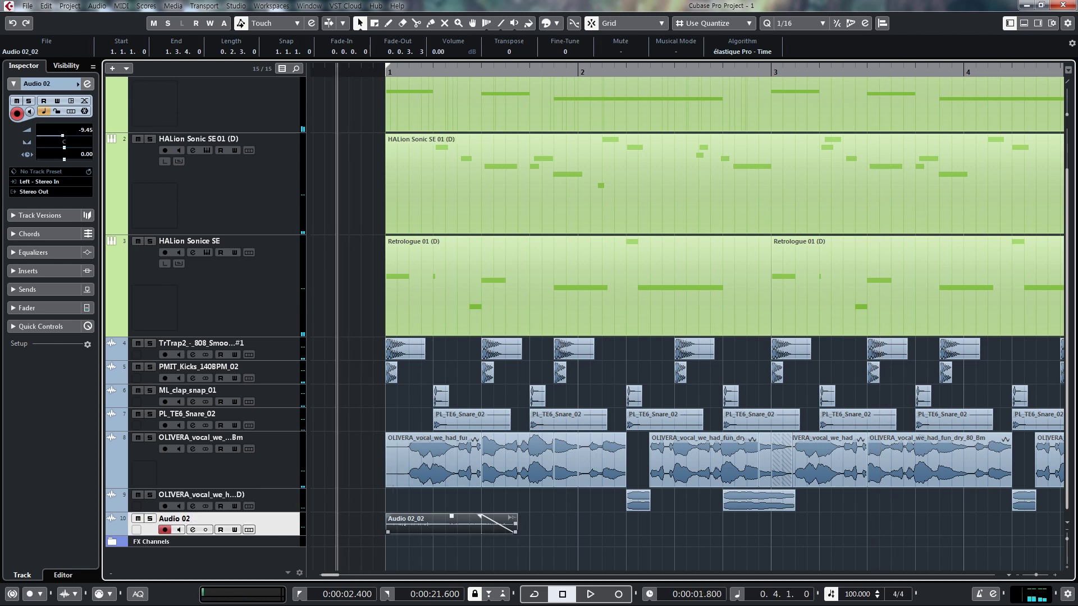
{"action": "left_click", "coordinate": [348, 528]}
{"action": "key", "text": "space"}
{"action": "left_click_drag", "start_coordinate": [471, 72], "coordinate": [452, 72]}
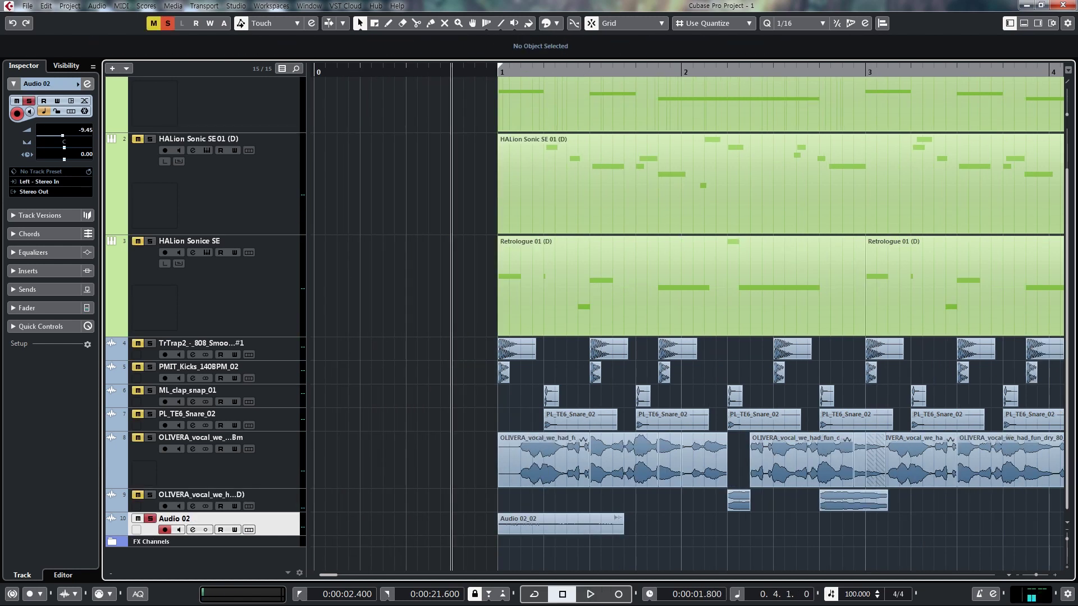
{"action": "key", "text": "space"}
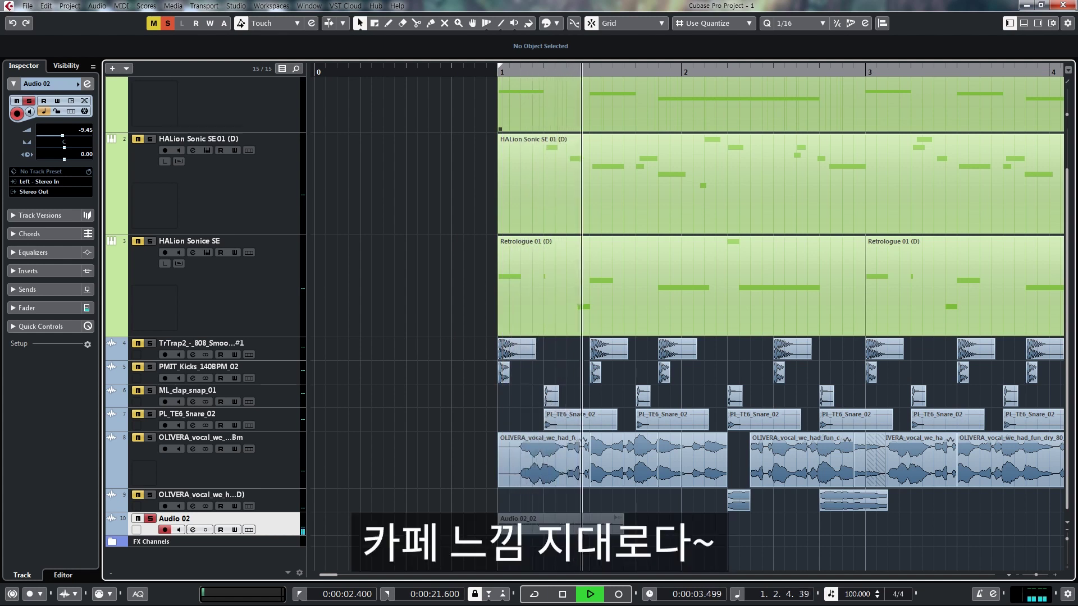
{"action": "key", "text": "space"}
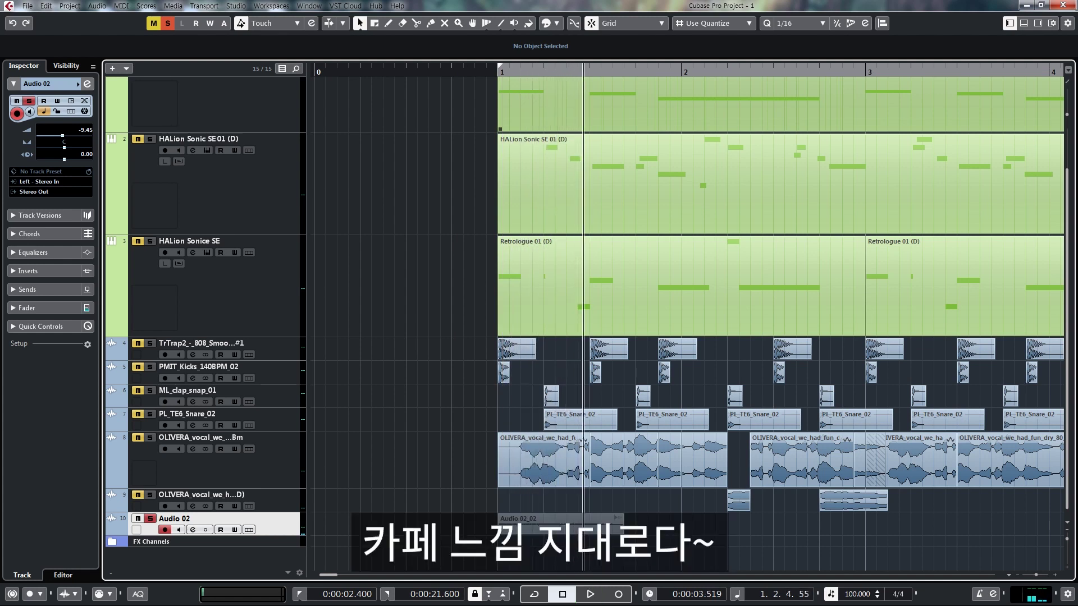